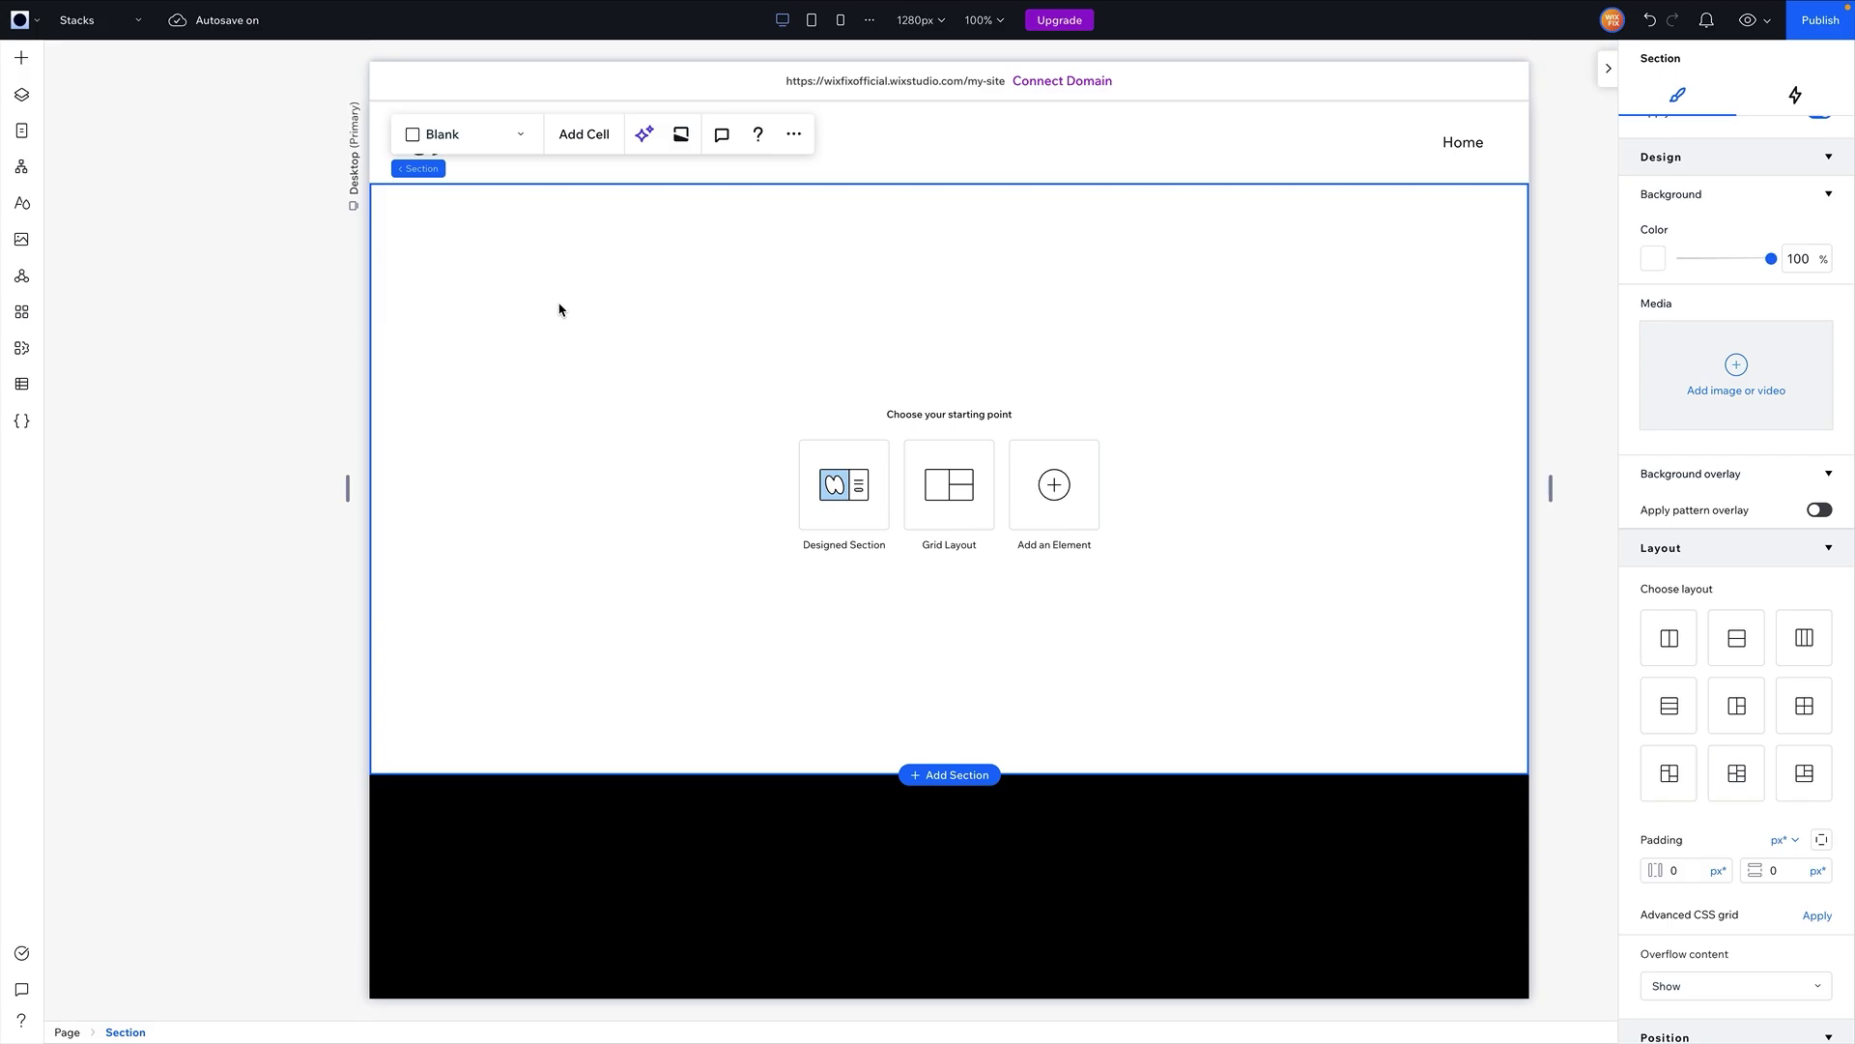
Drag a Title onto the empty section and drop a Paragraph just below it
click(21, 58)
drag(293, 215, 967, 387)
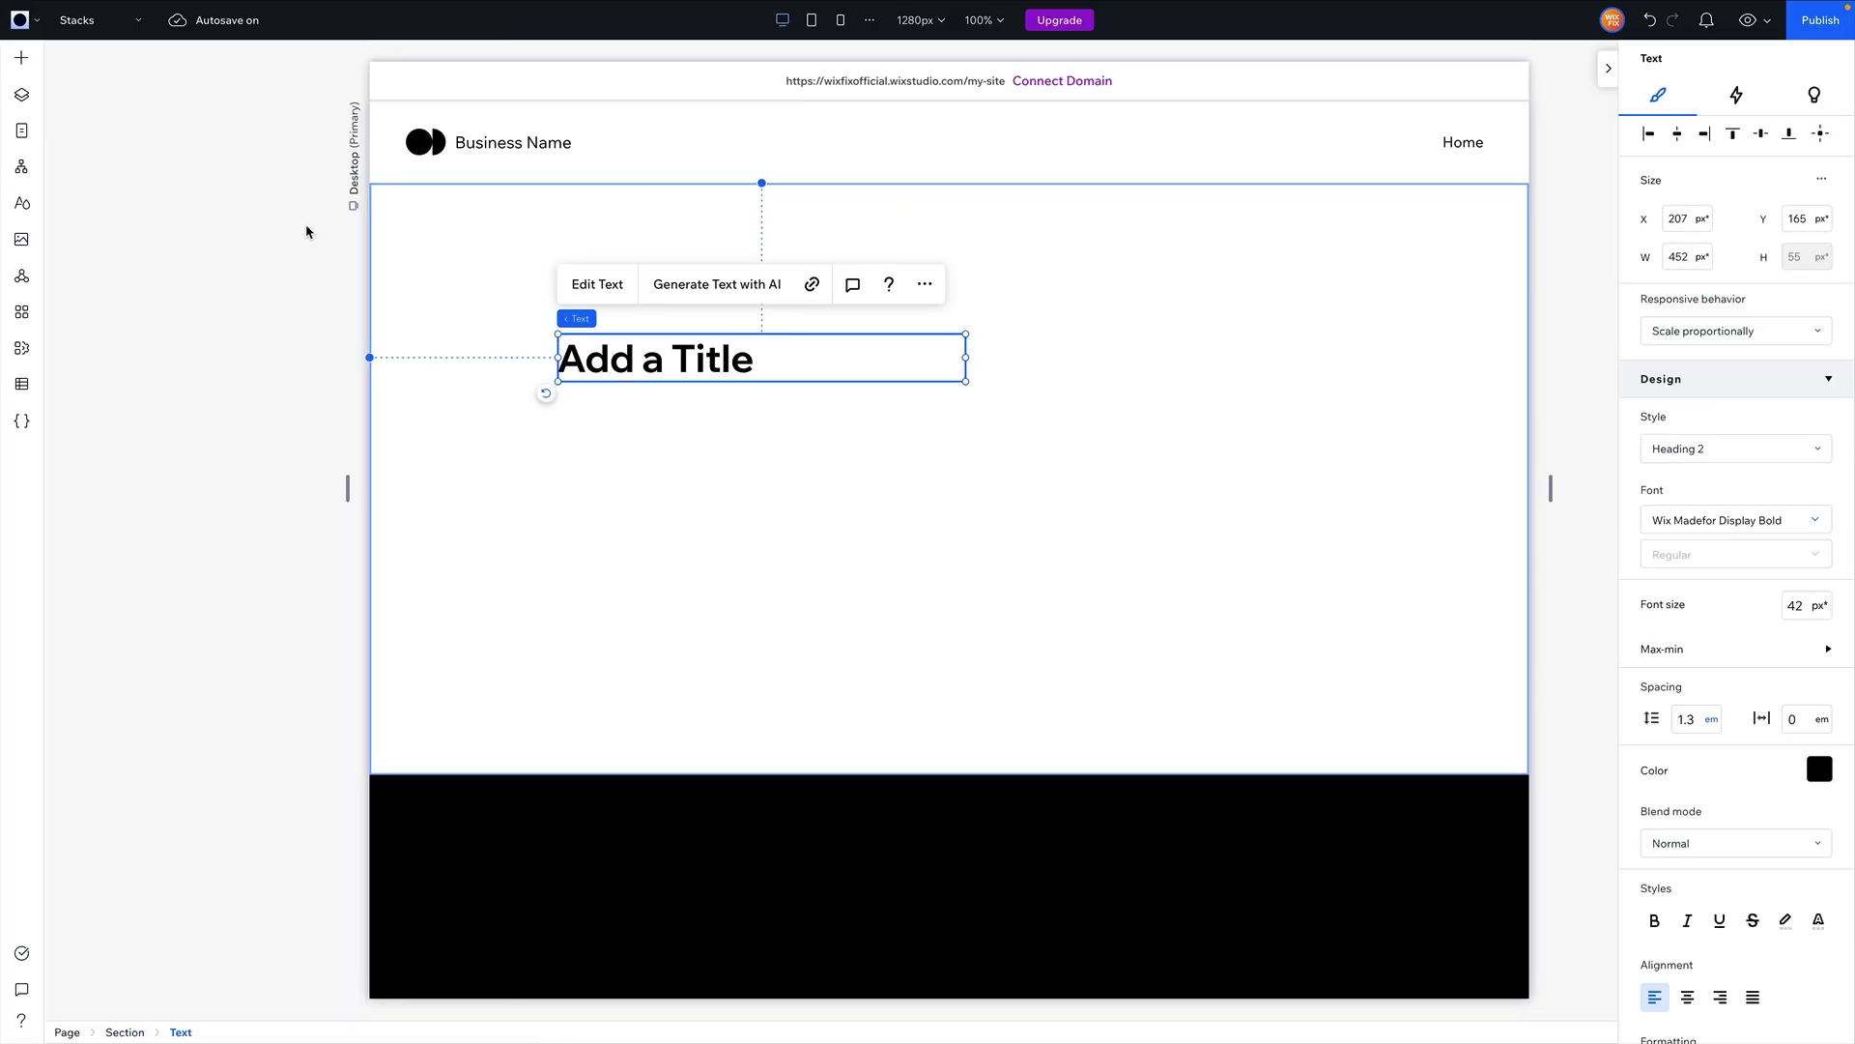
click(22, 58)
drag(444, 145, 947, 425)
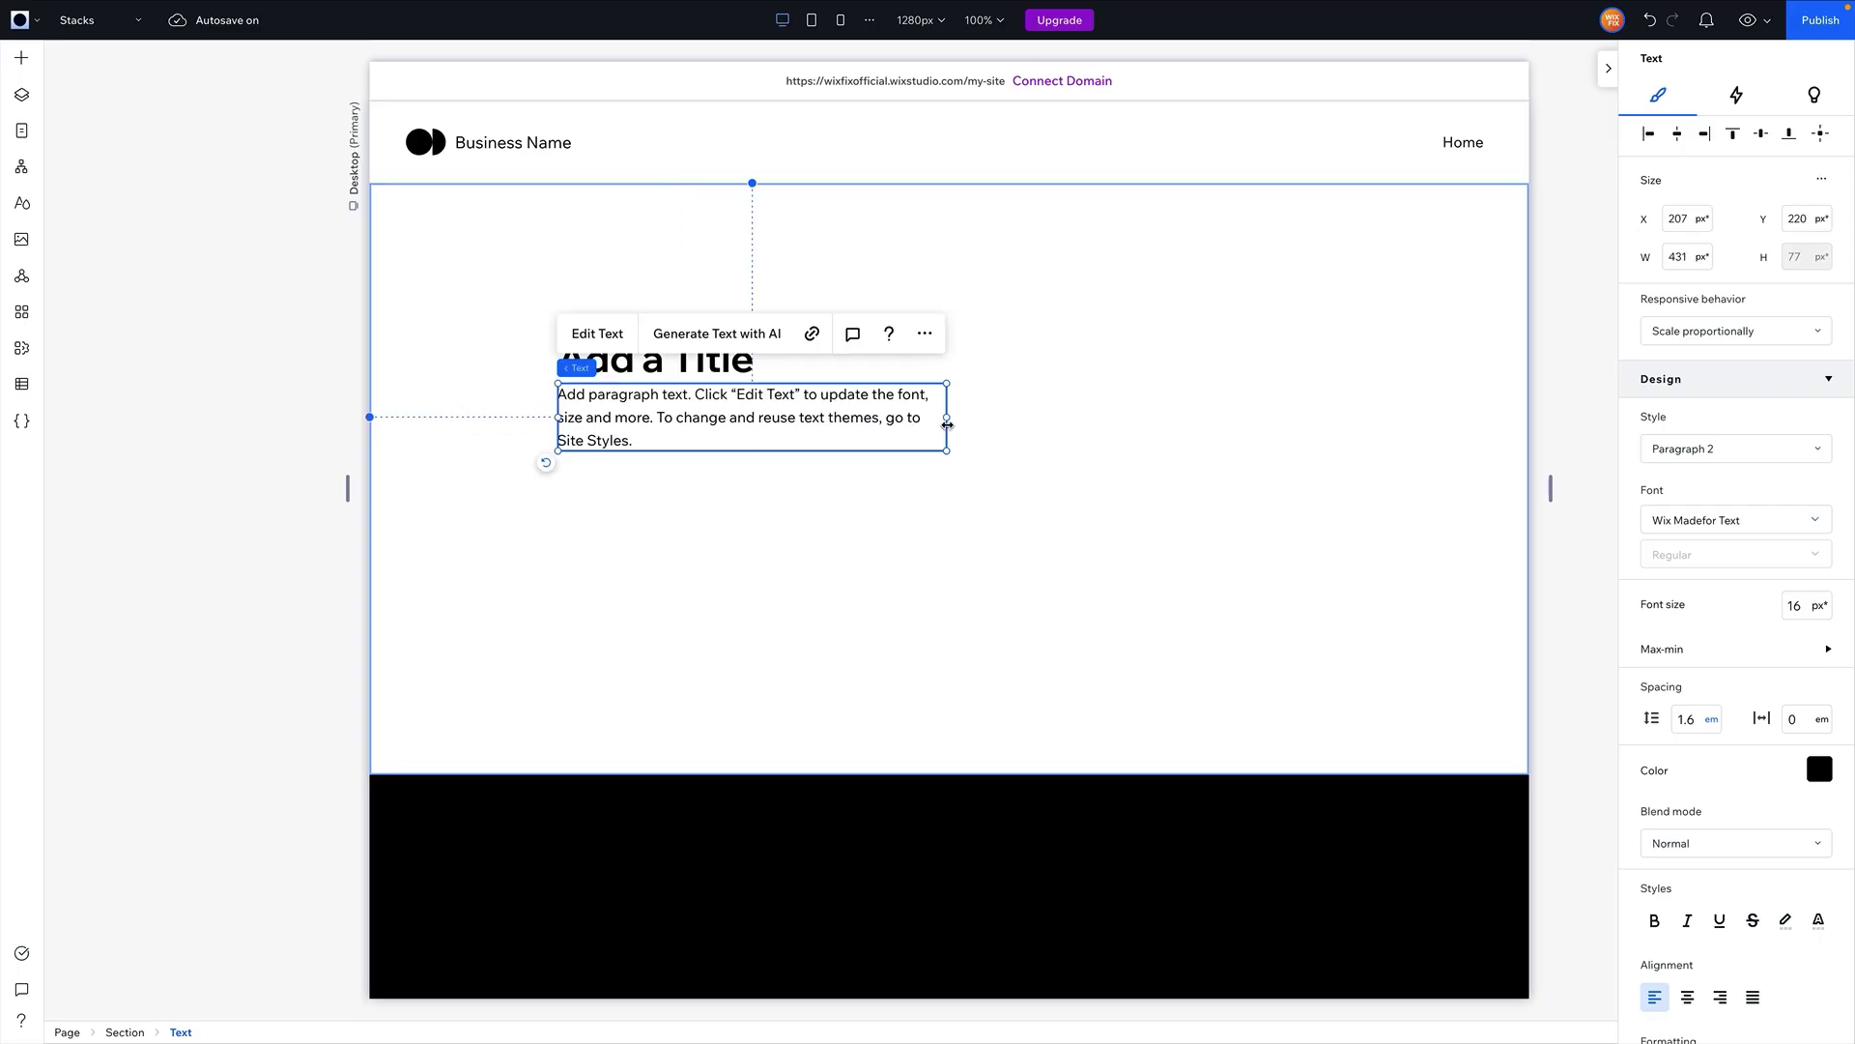
Set the paragraph's responsive behavior to Fixed and its margins unit to px
click(1691, 331)
click(1683, 429)
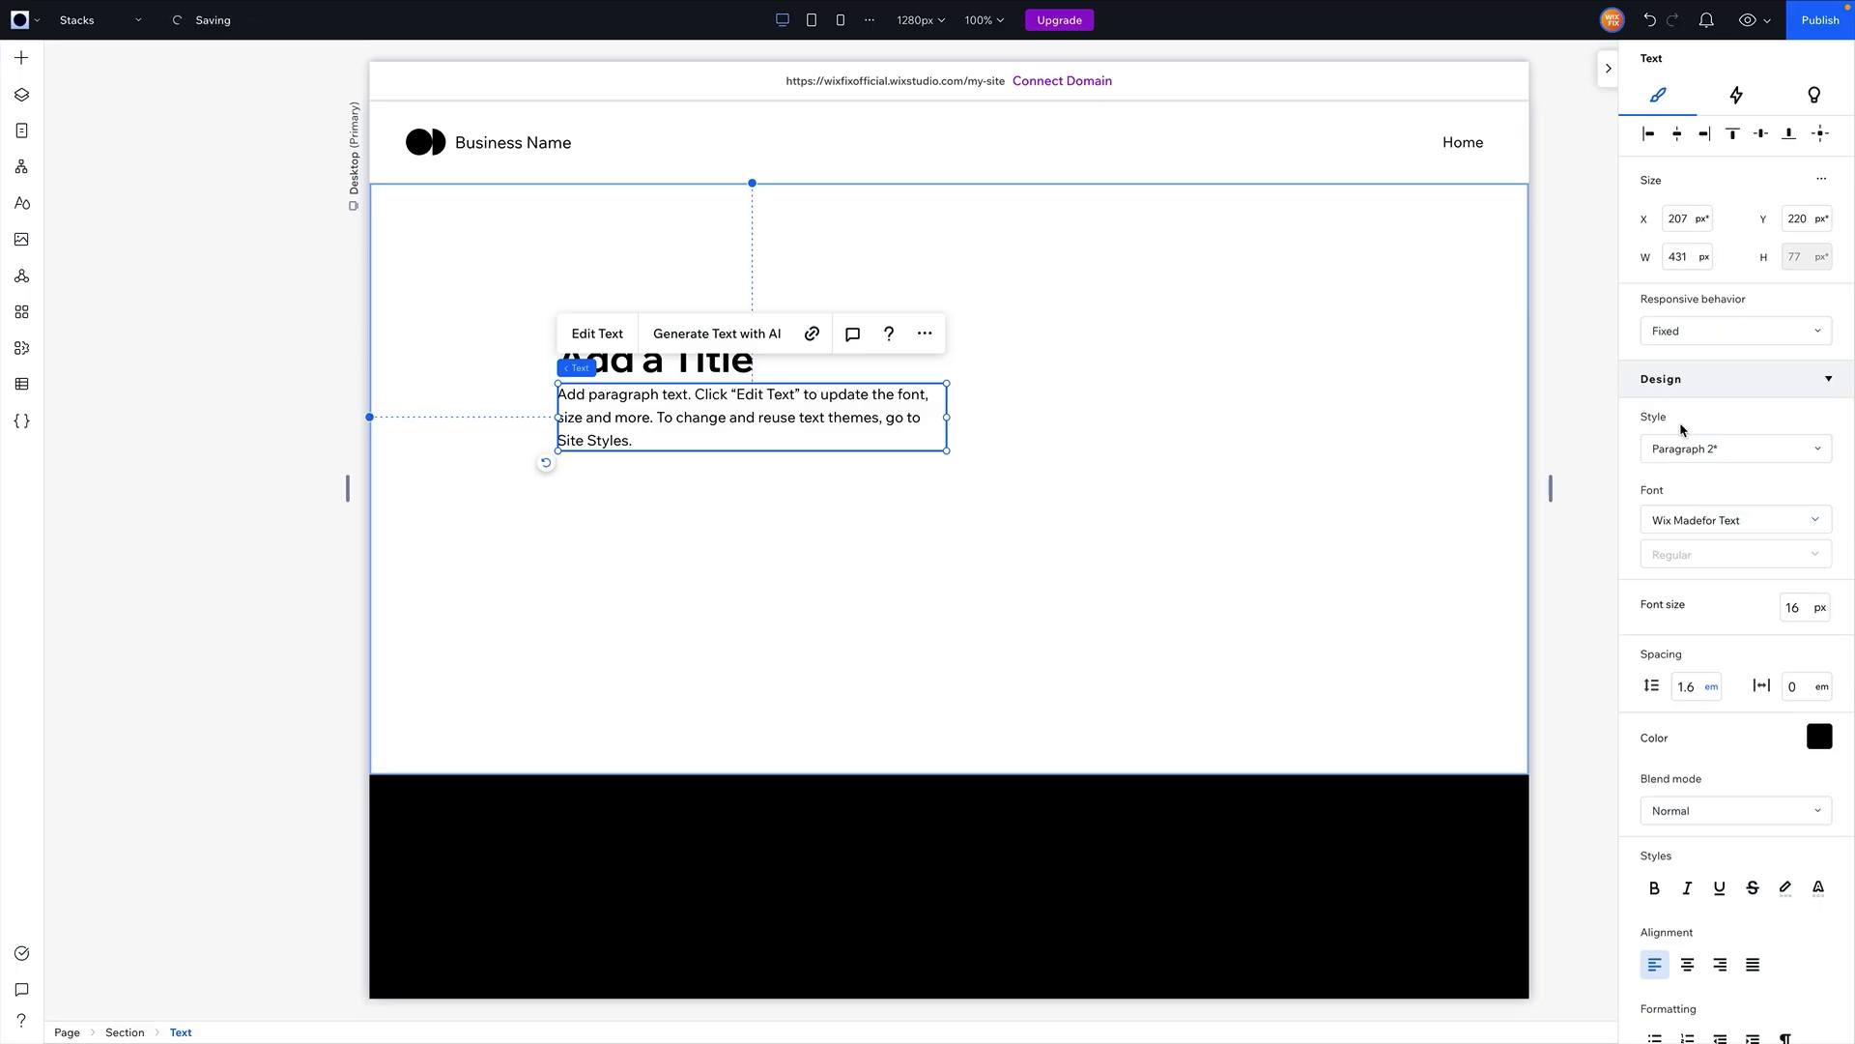
click(1090, 425)
click(629, 418)
scroll(1709, 546, down, 5)
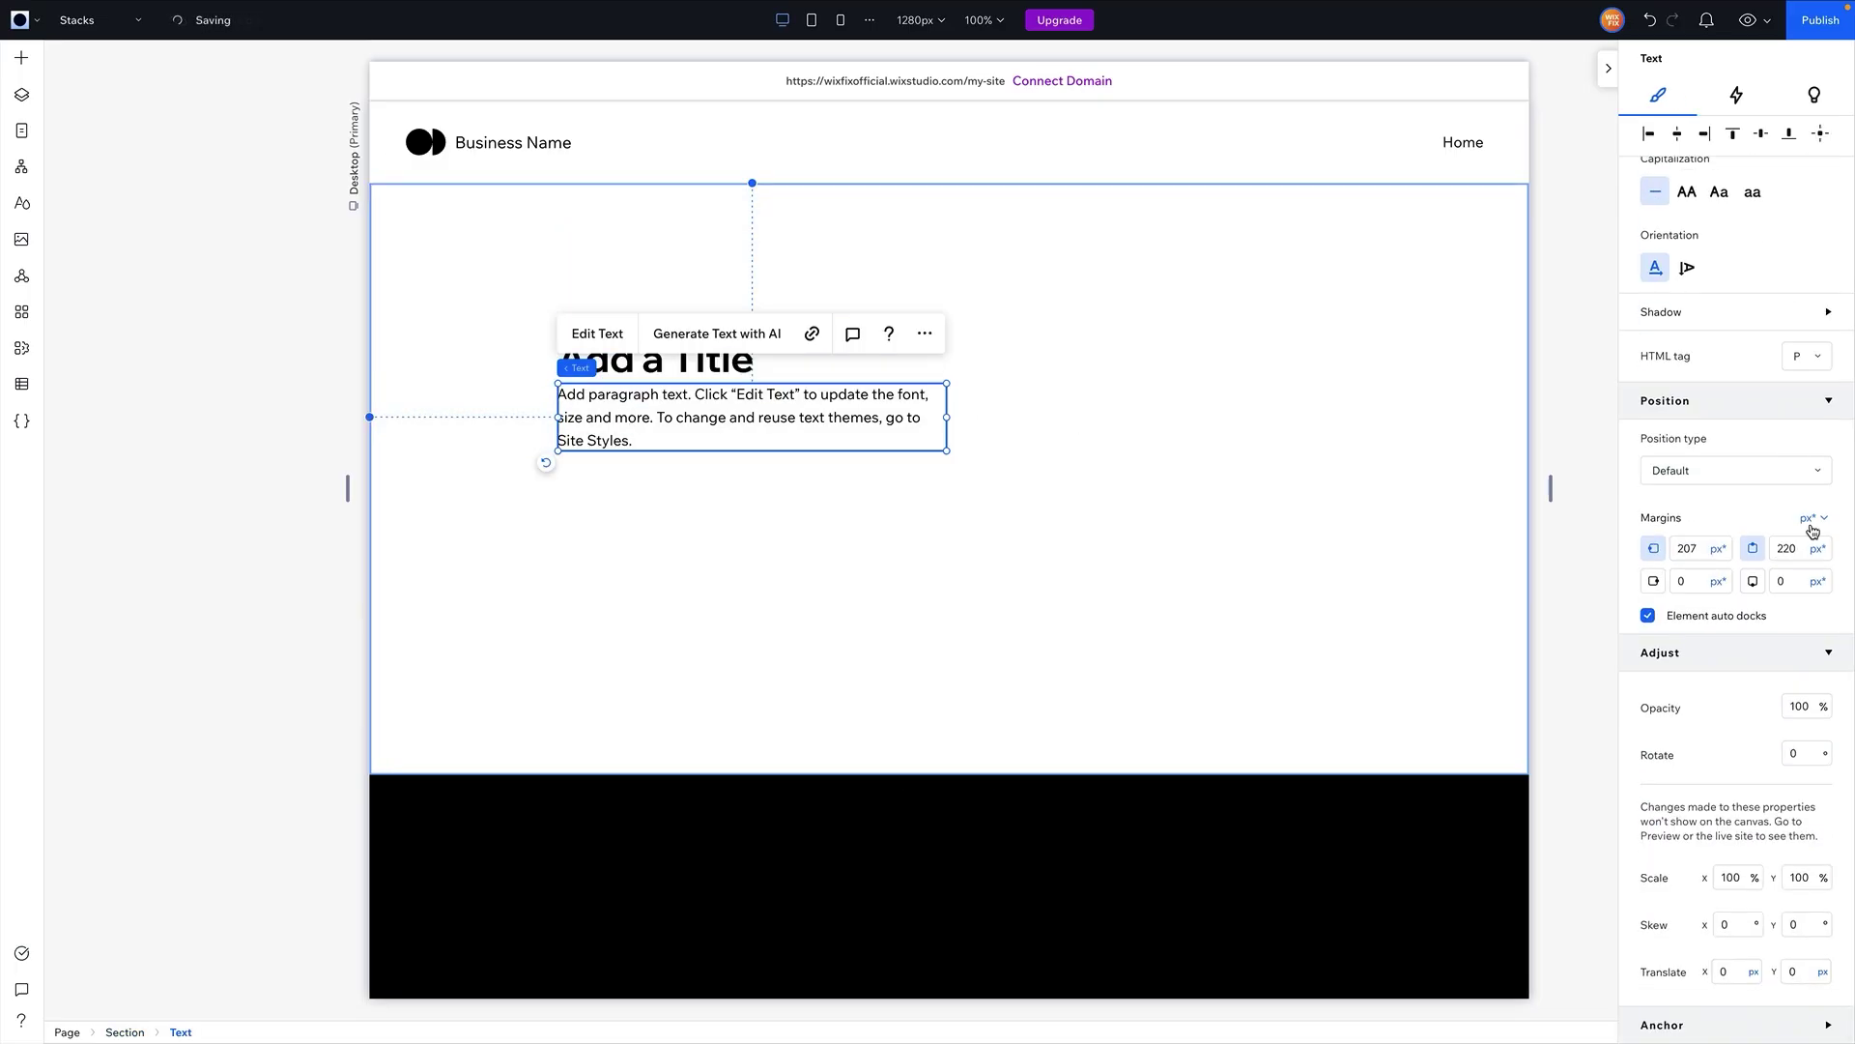
click(1812, 518)
click(1696, 558)
click(1343, 432)
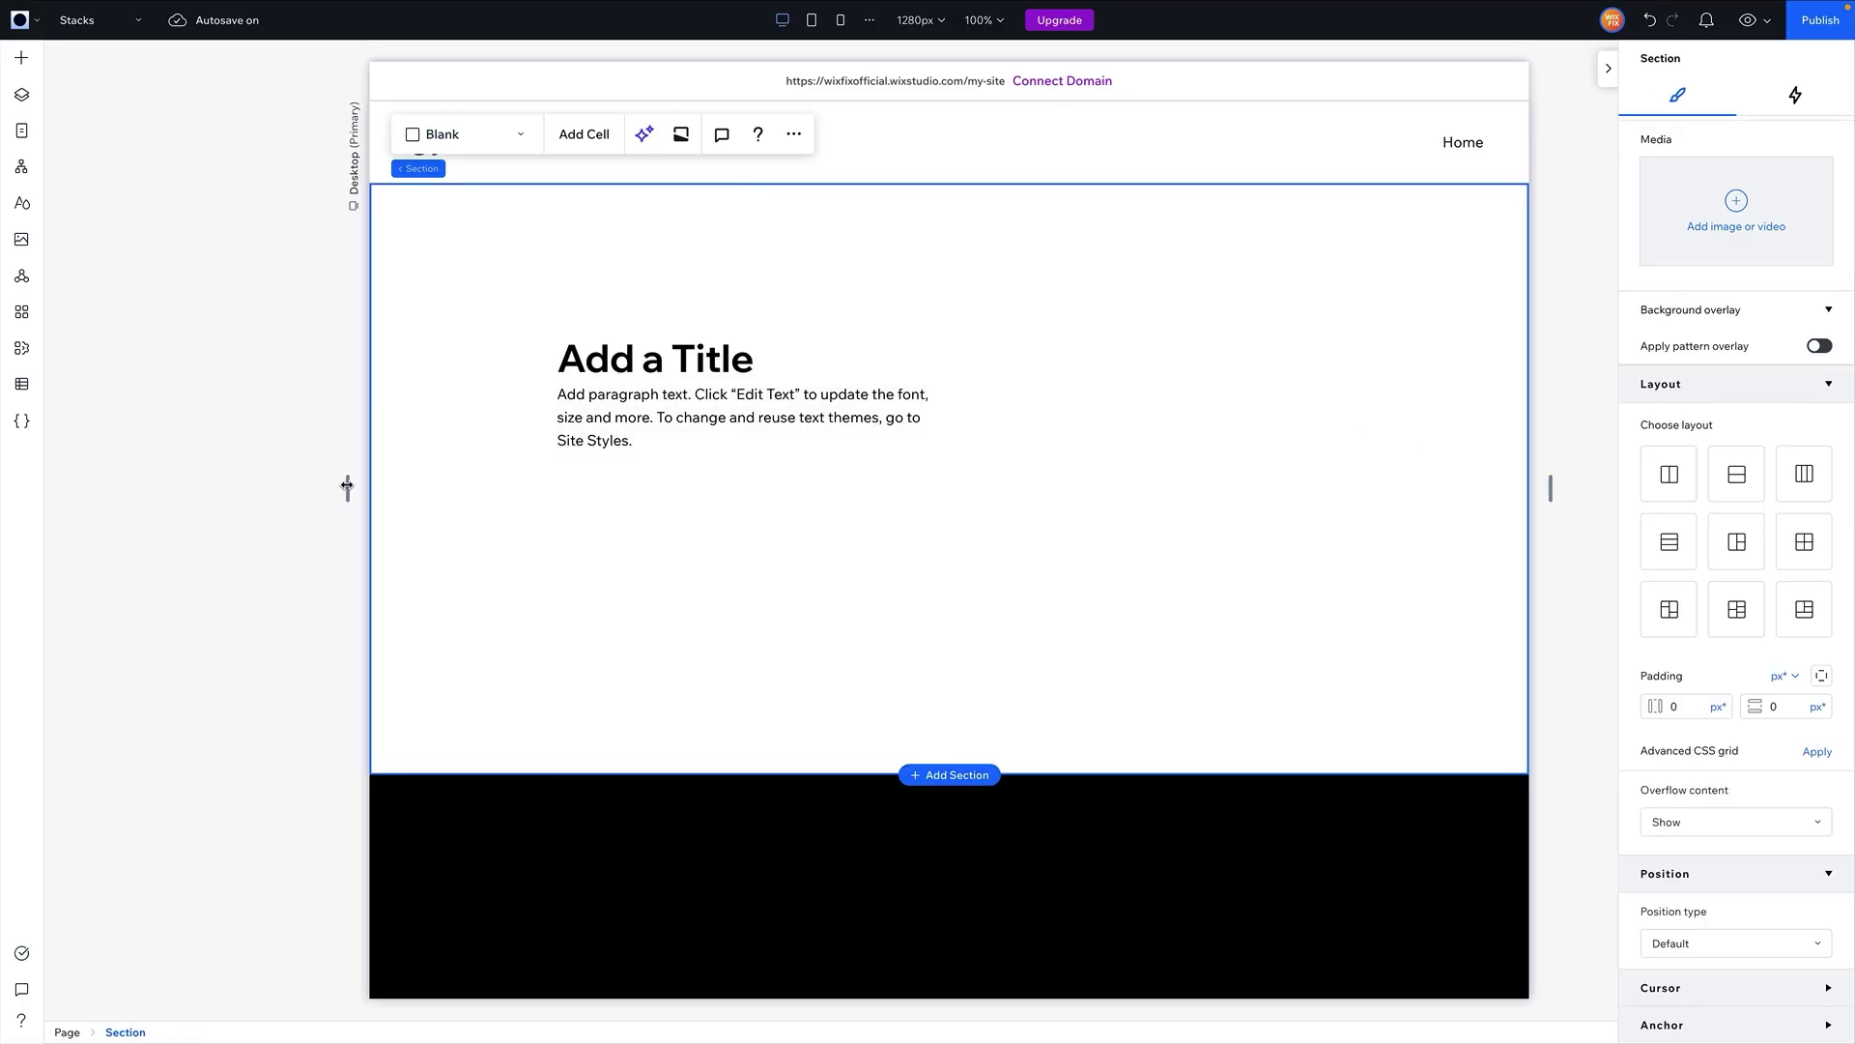
drag(346, 488, 535, 472)
click(962, 418)
Select the title and paragraph together and group them into a stack
click(694, 358)
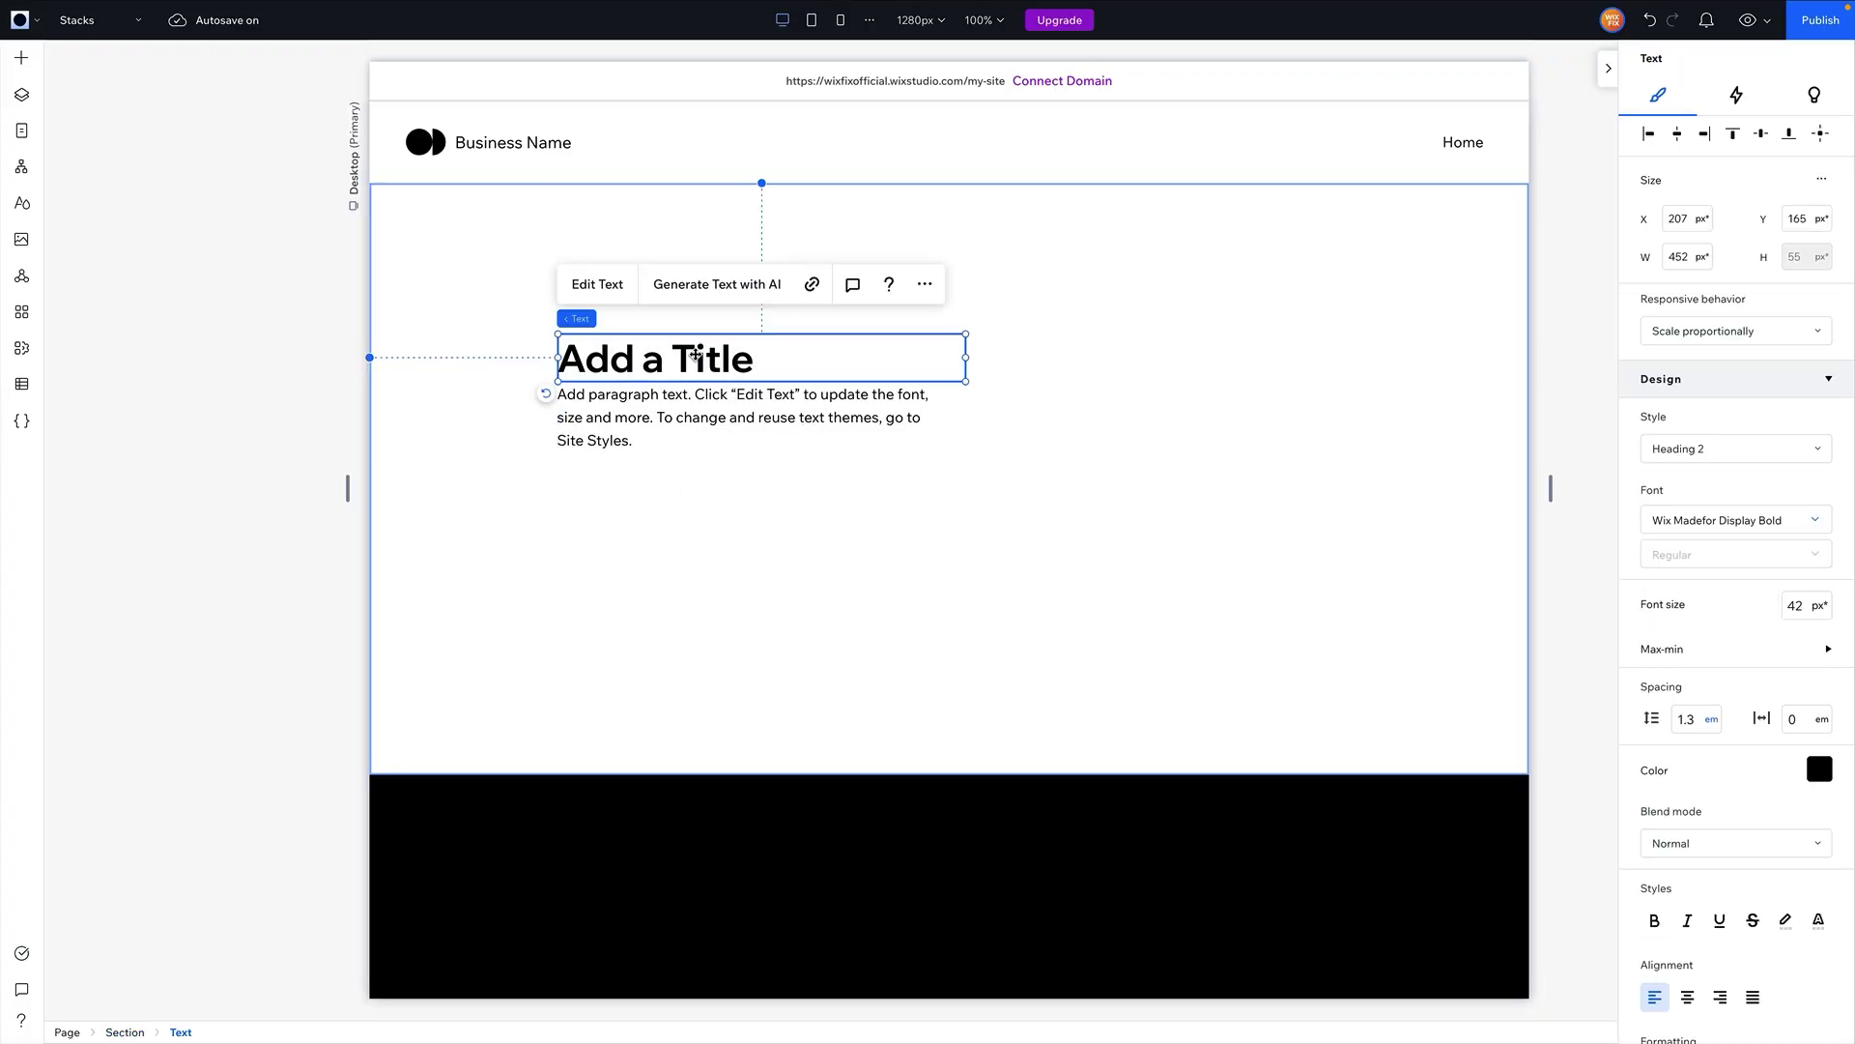
shift+click(685, 406)
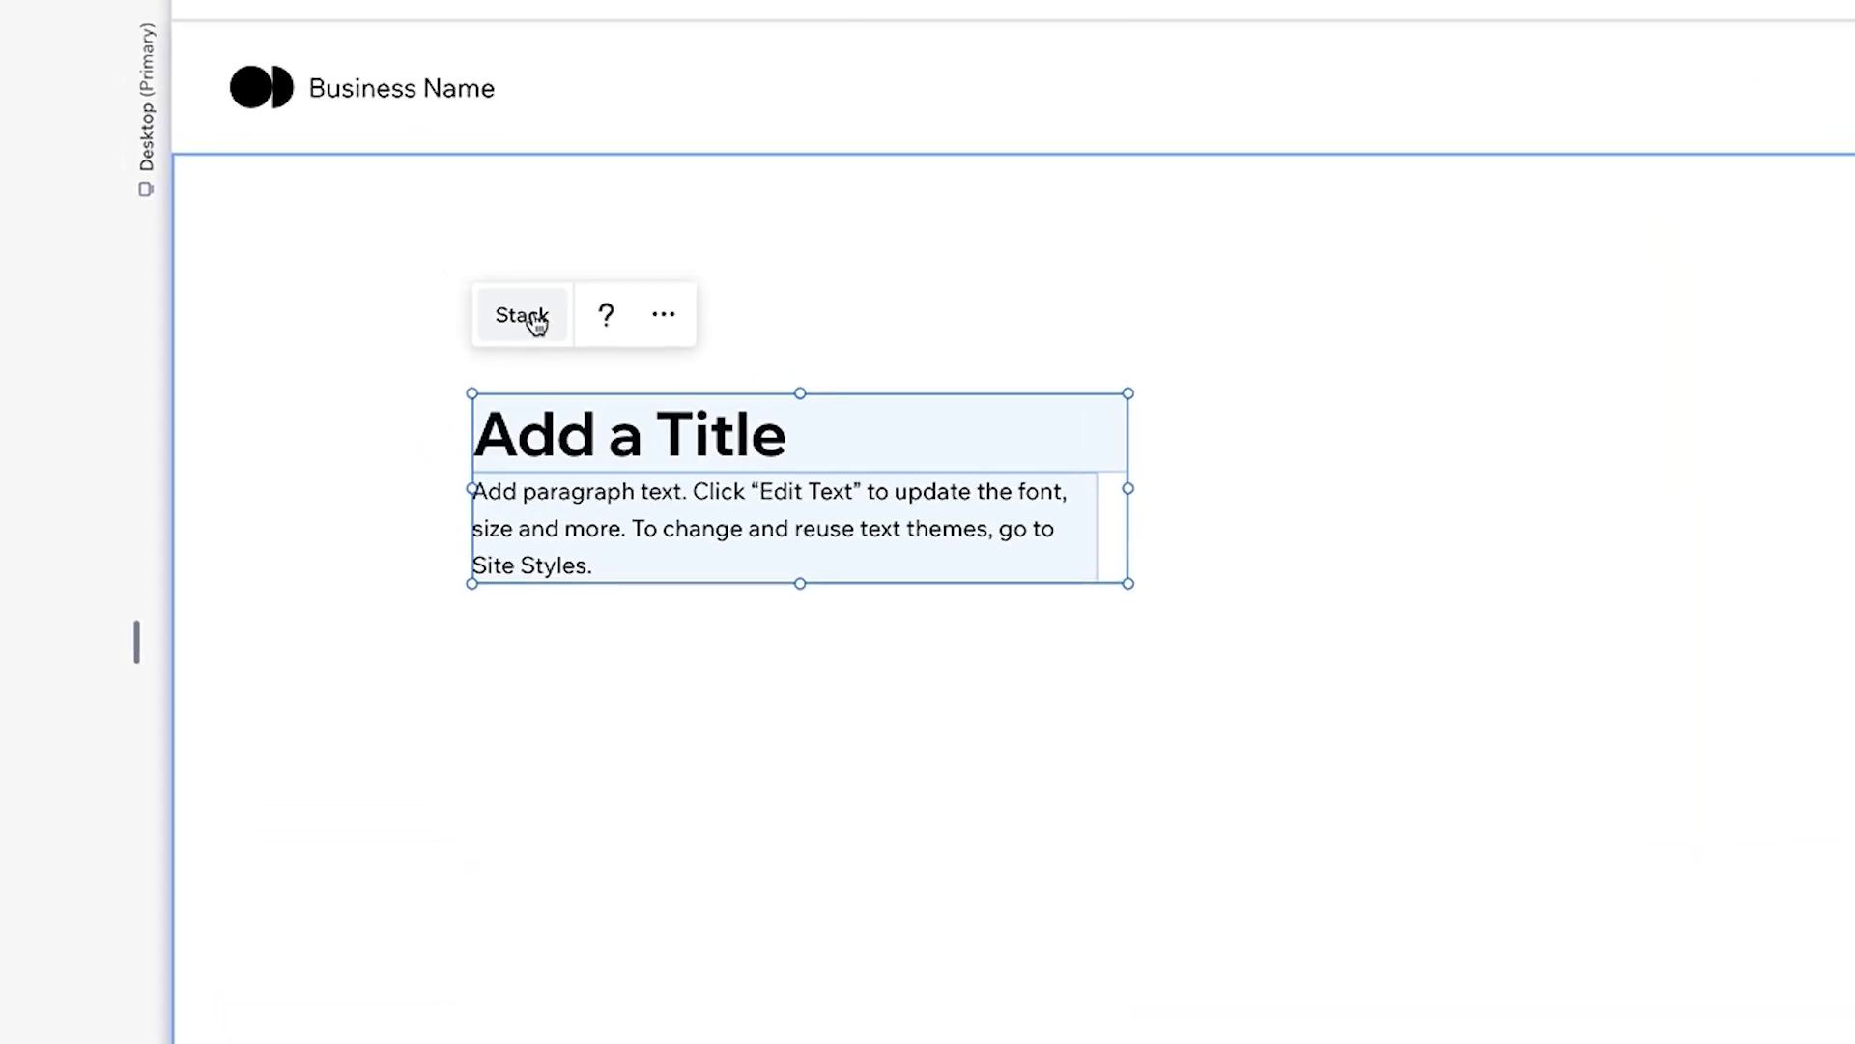
click(519, 338)
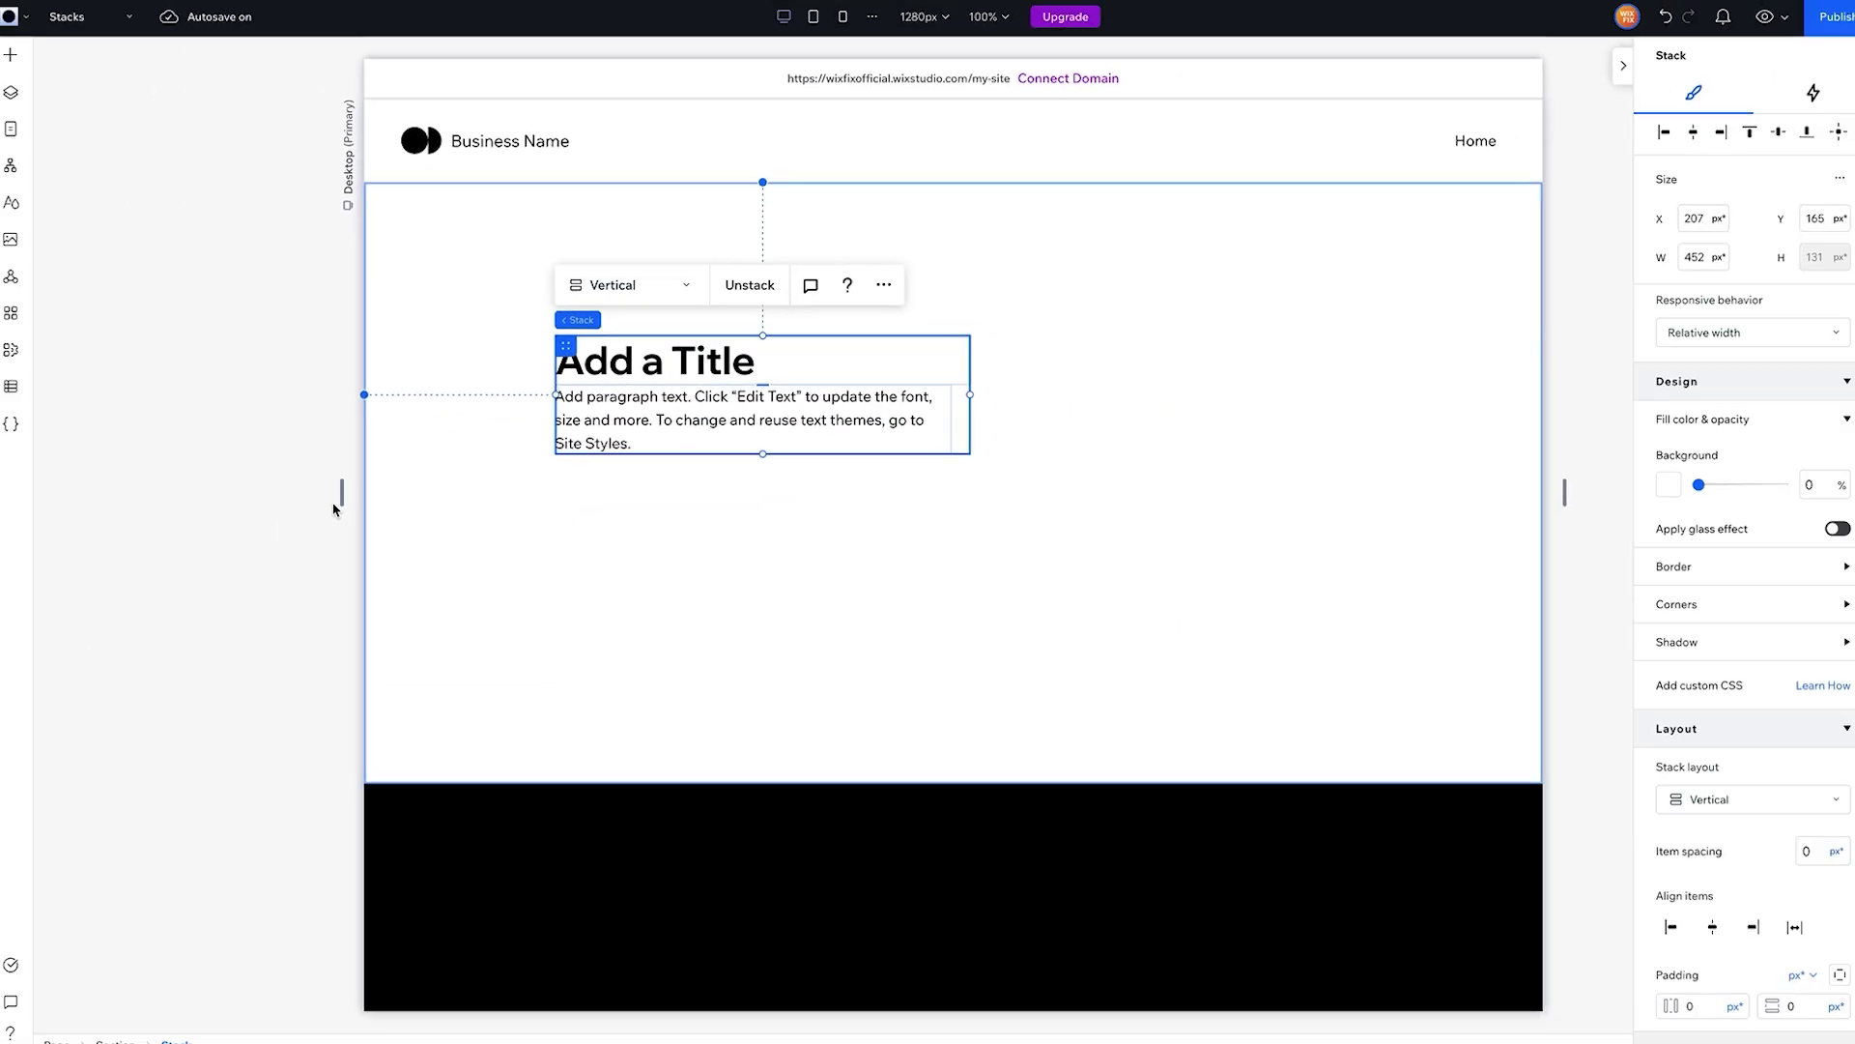
Preview the stacked layout at wider and narrower screen widths
drag(341, 493, 91, 510)
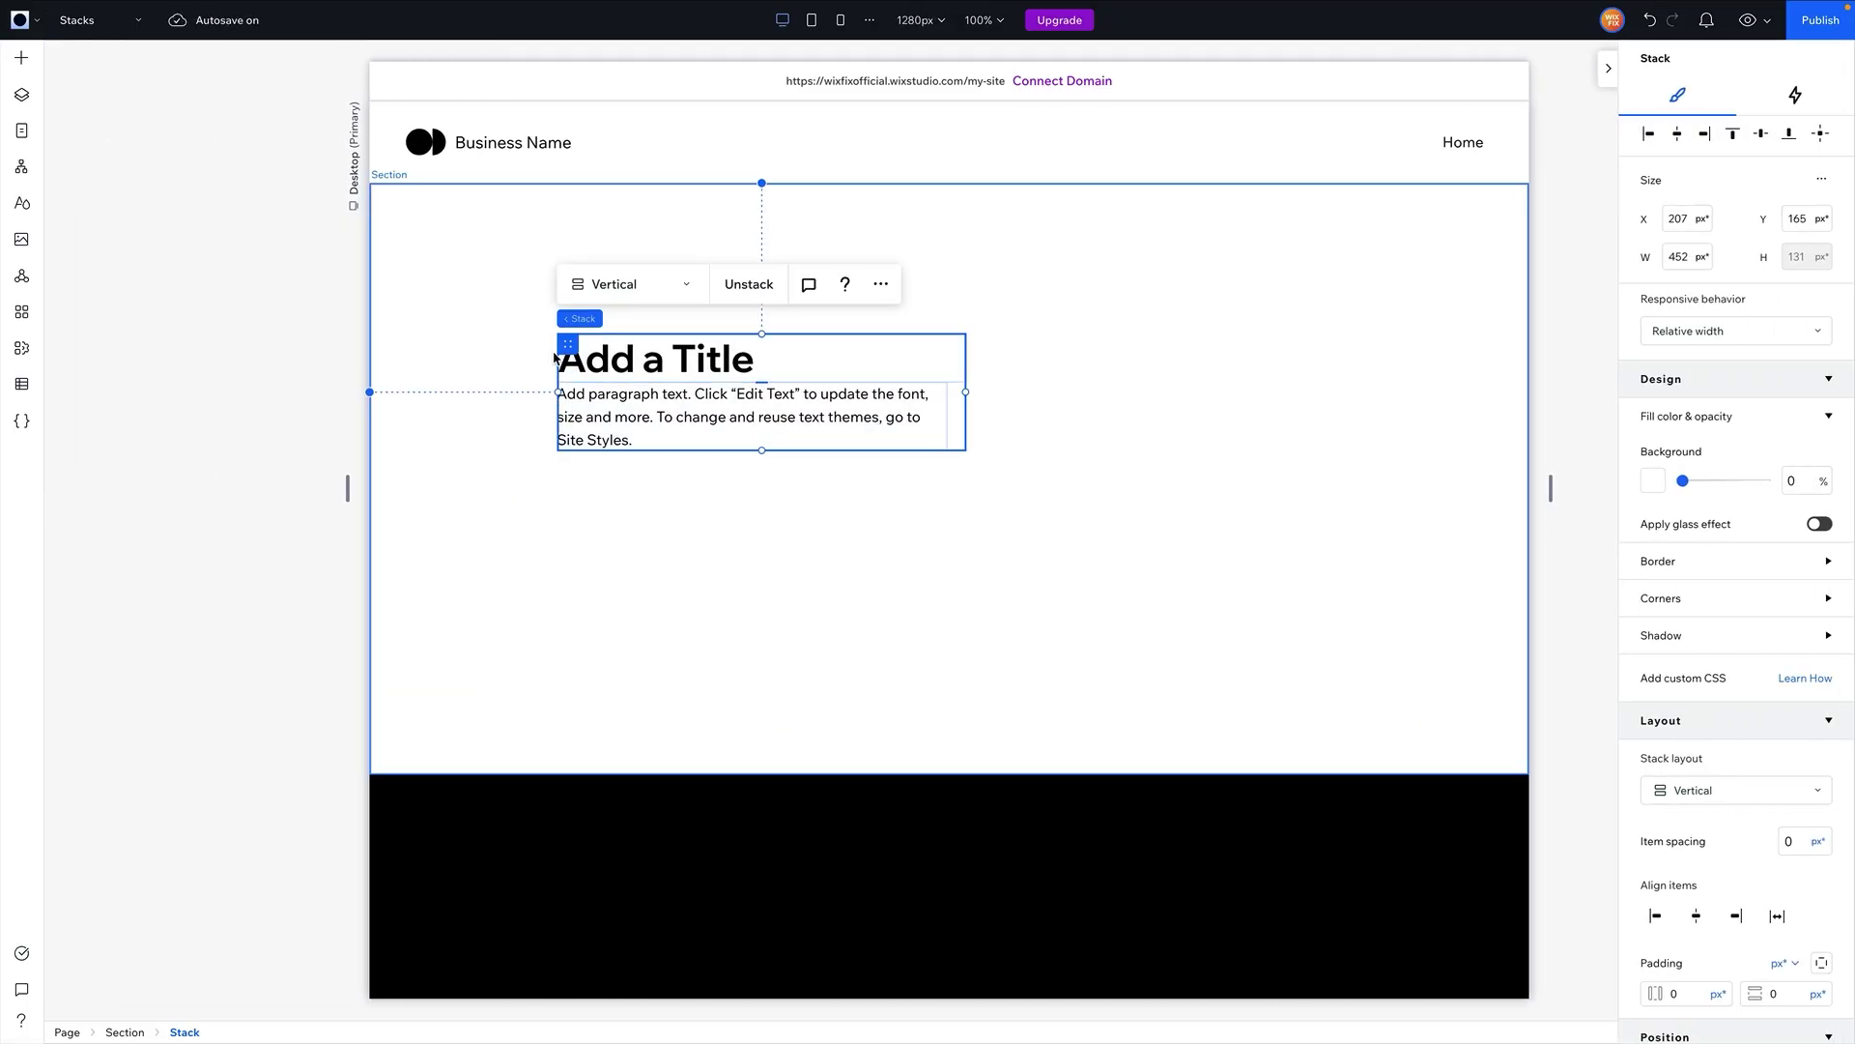
click(349, 491)
drag(347, 491, 529, 455)
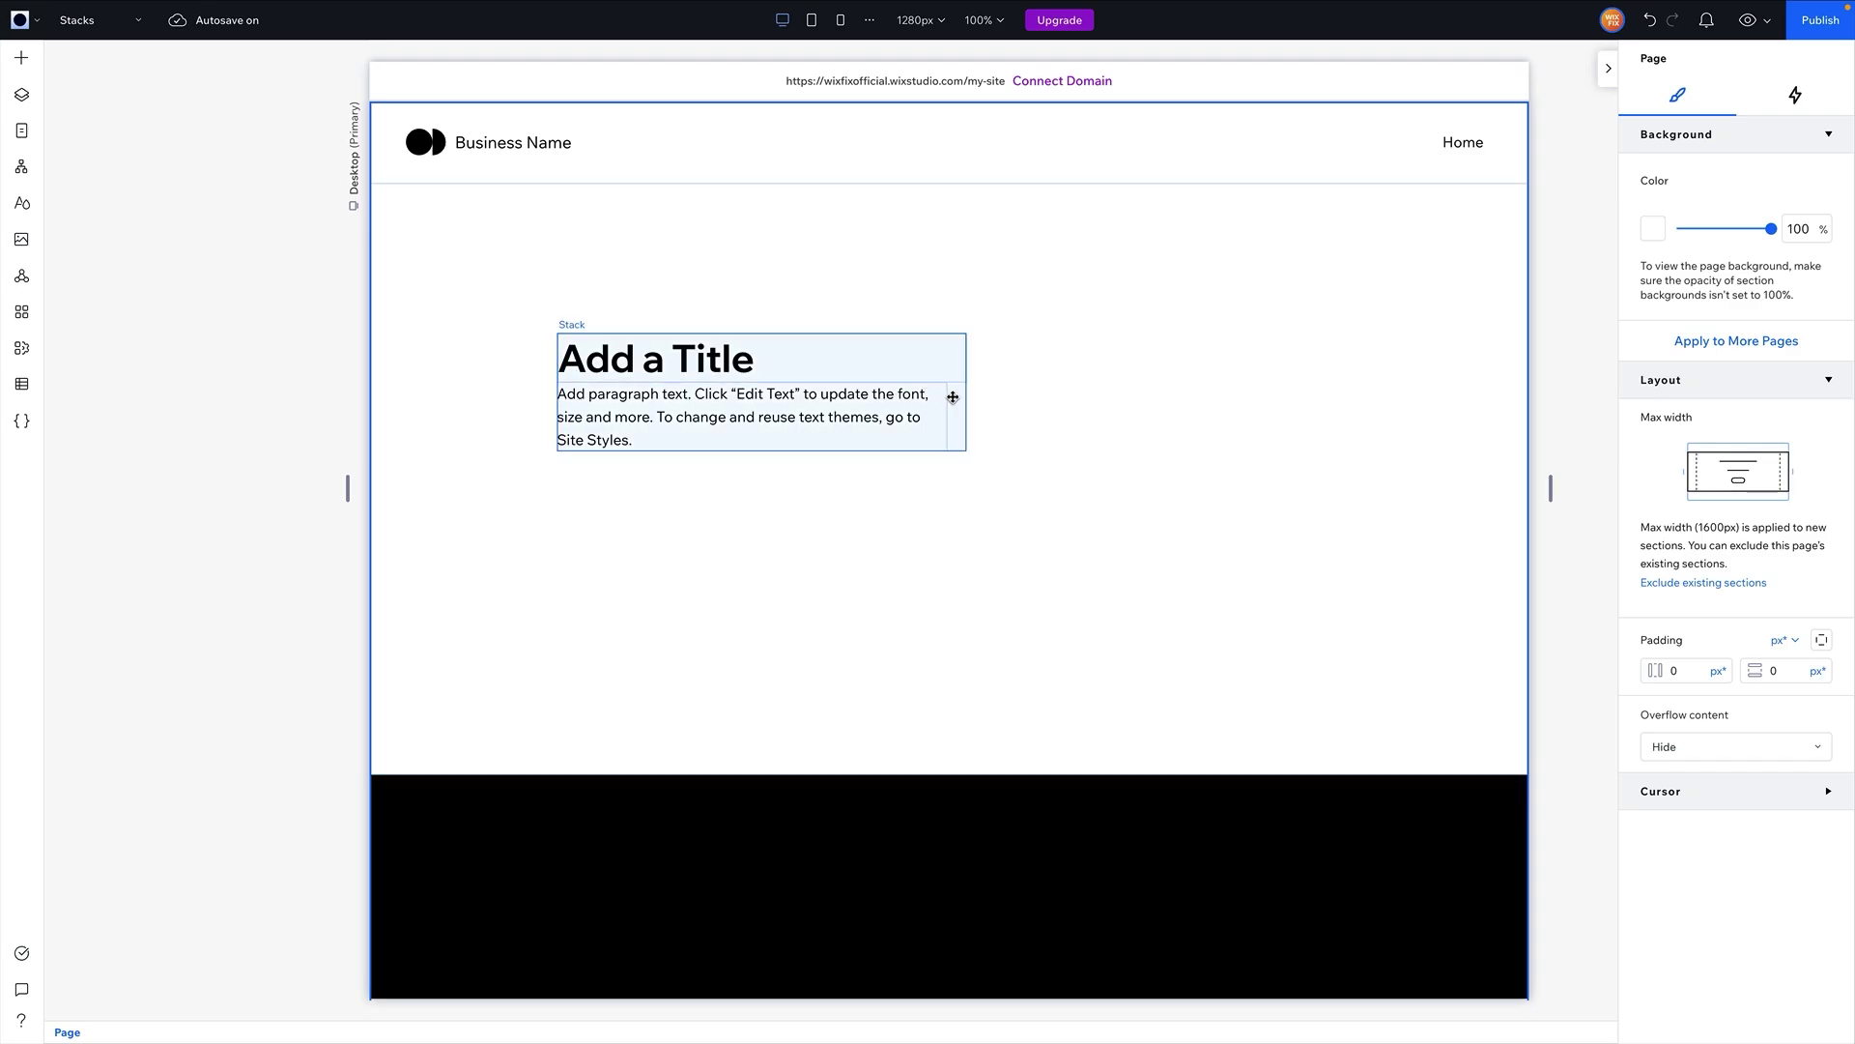
click(952, 398)
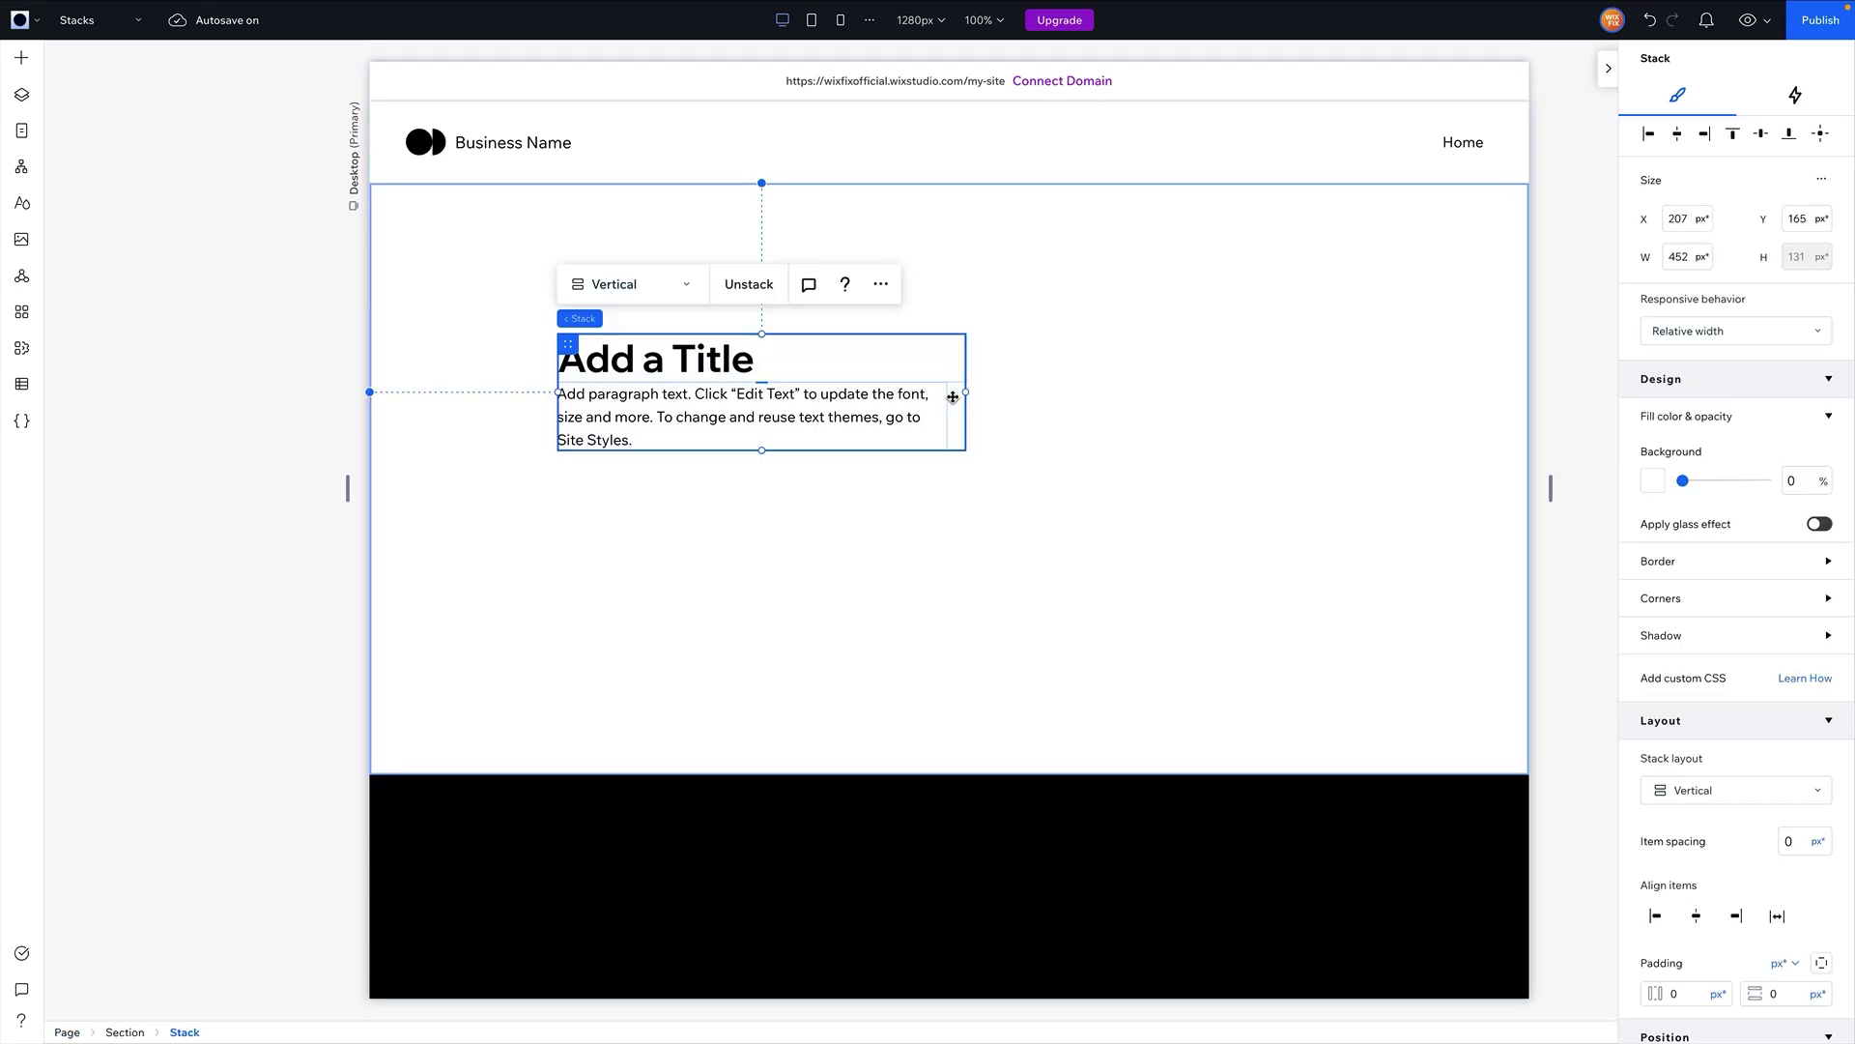
scroll(1740, 721, down, 3)
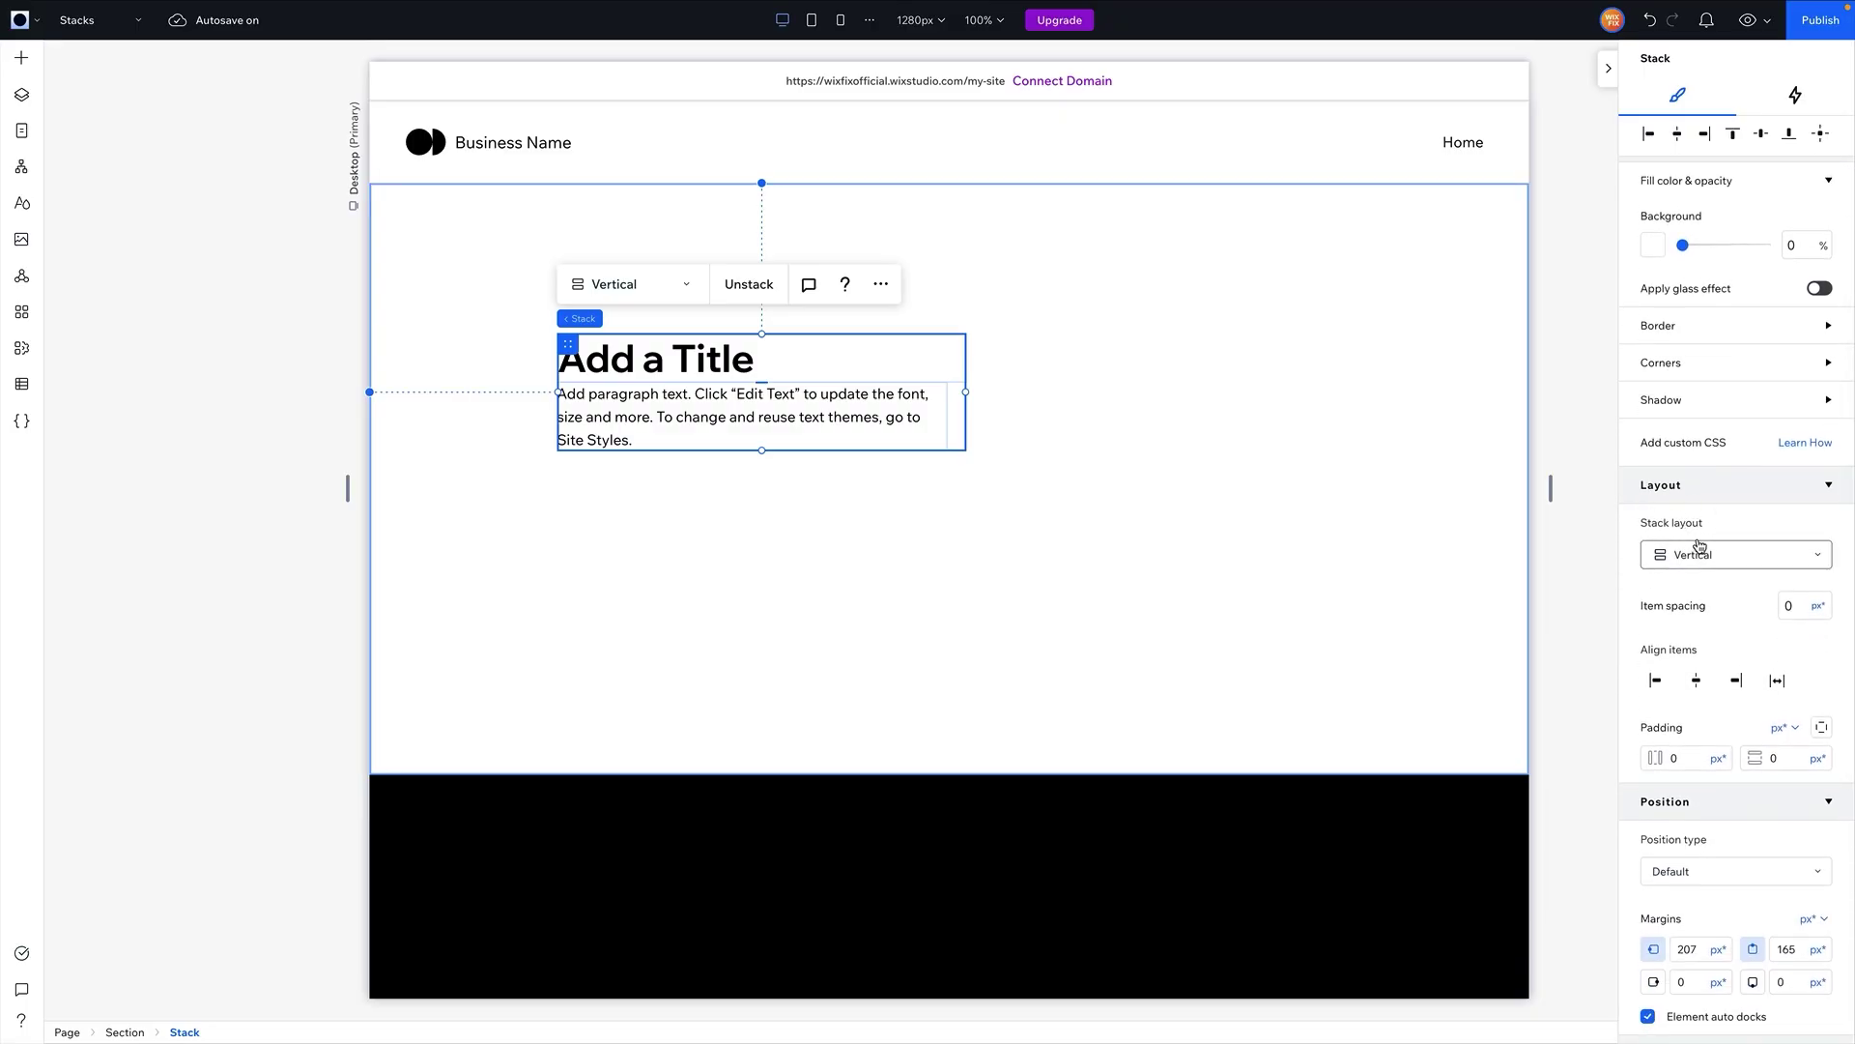
click(1609, 77)
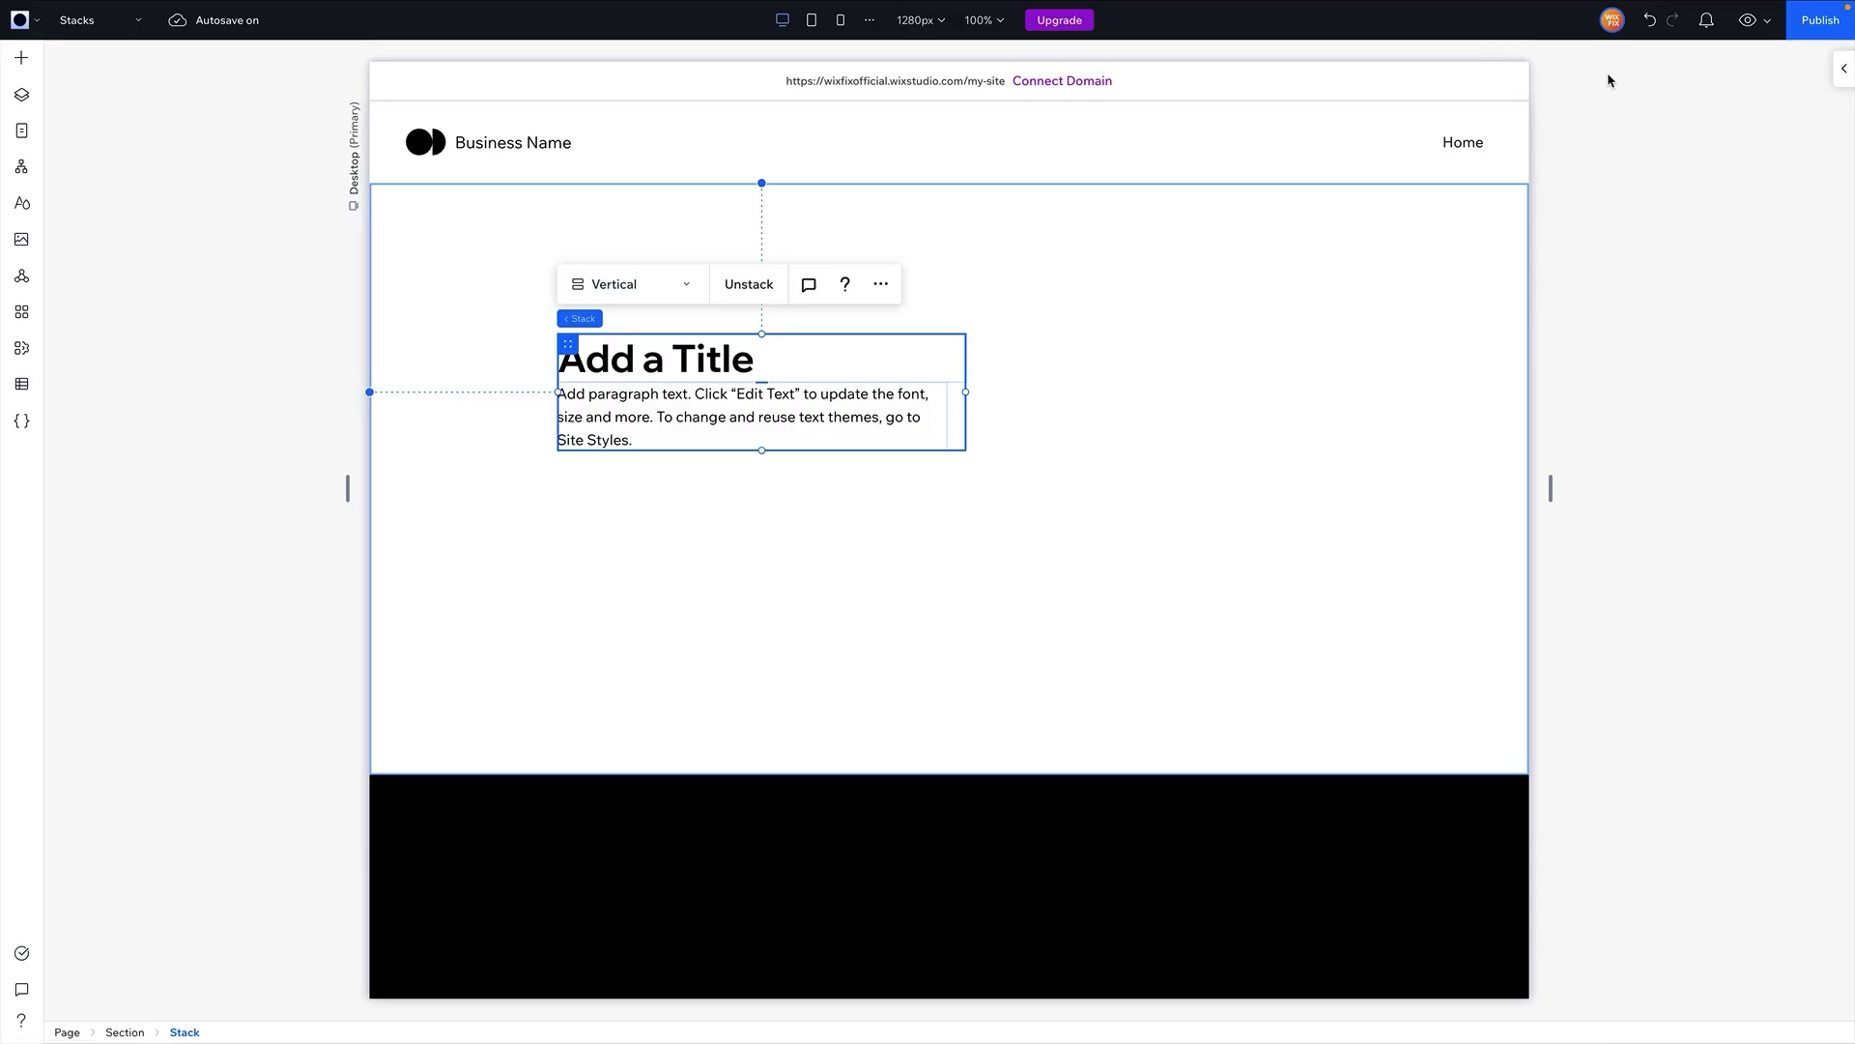
click(1843, 70)
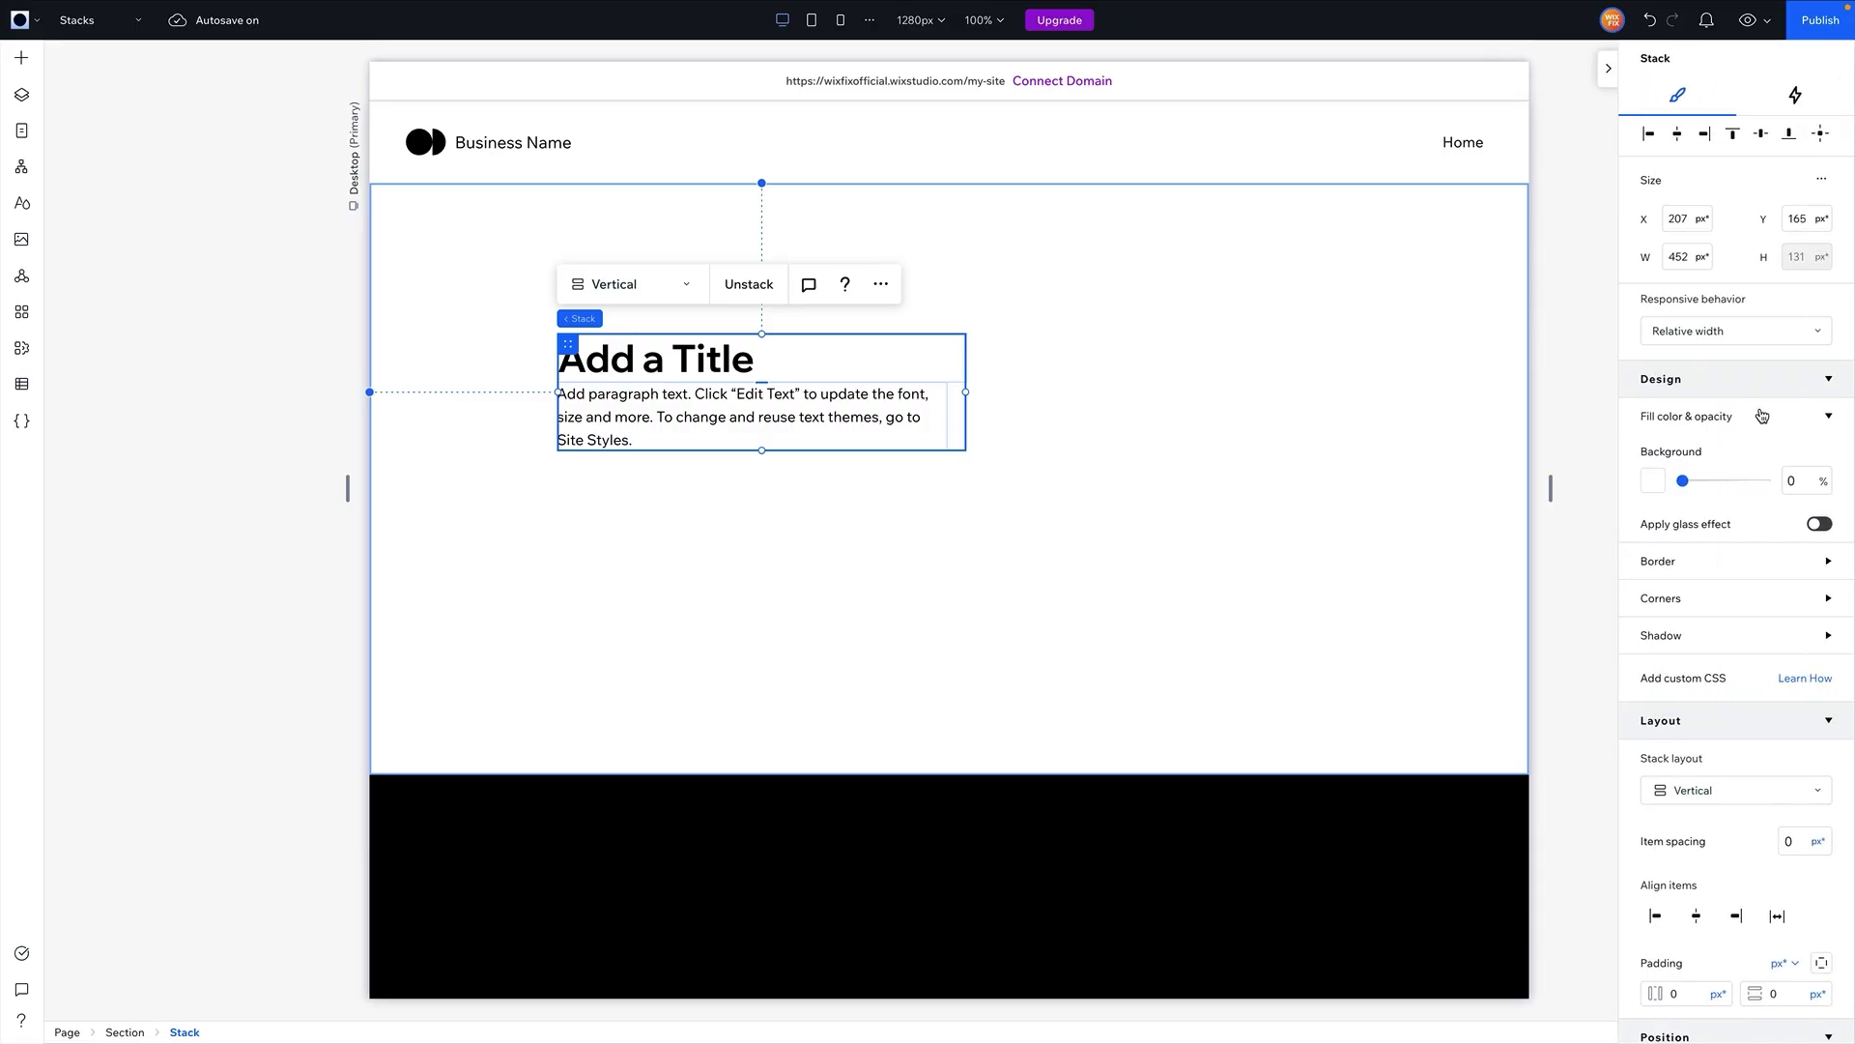
scroll(1763, 416, down, 4)
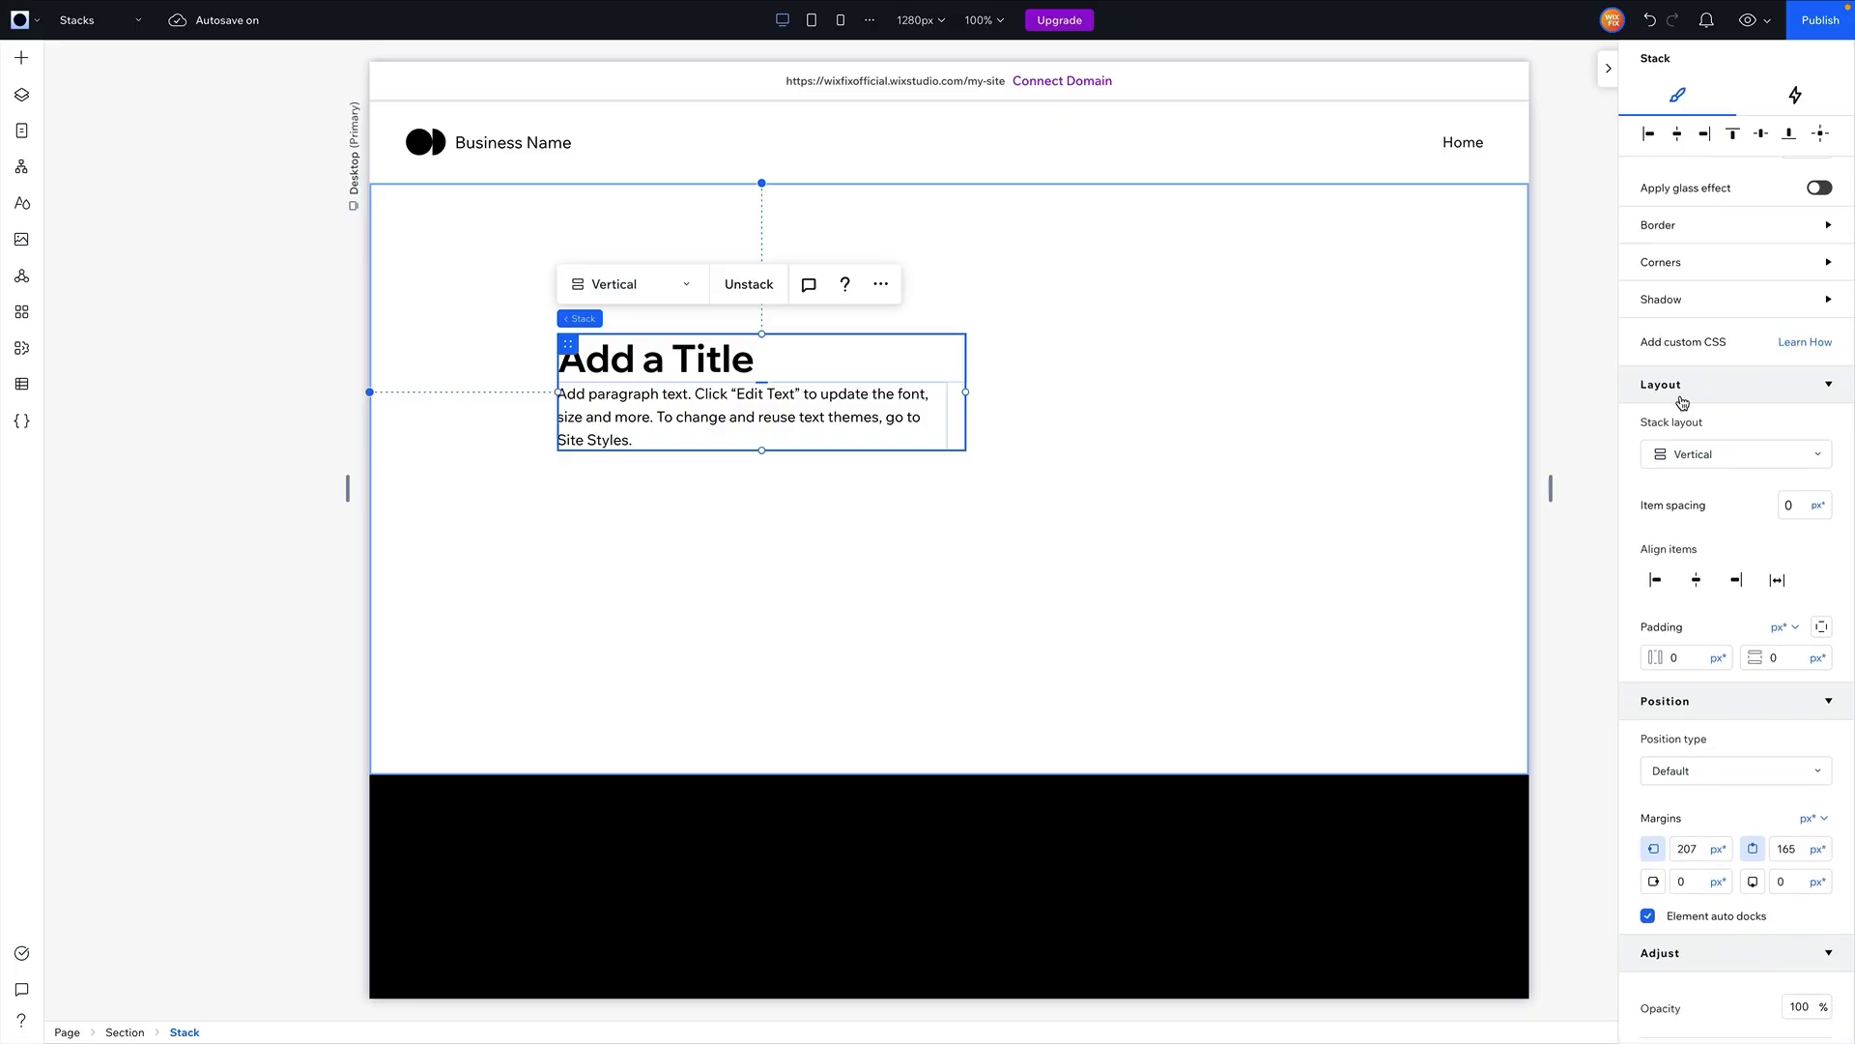
click(1712, 469)
click(1716, 493)
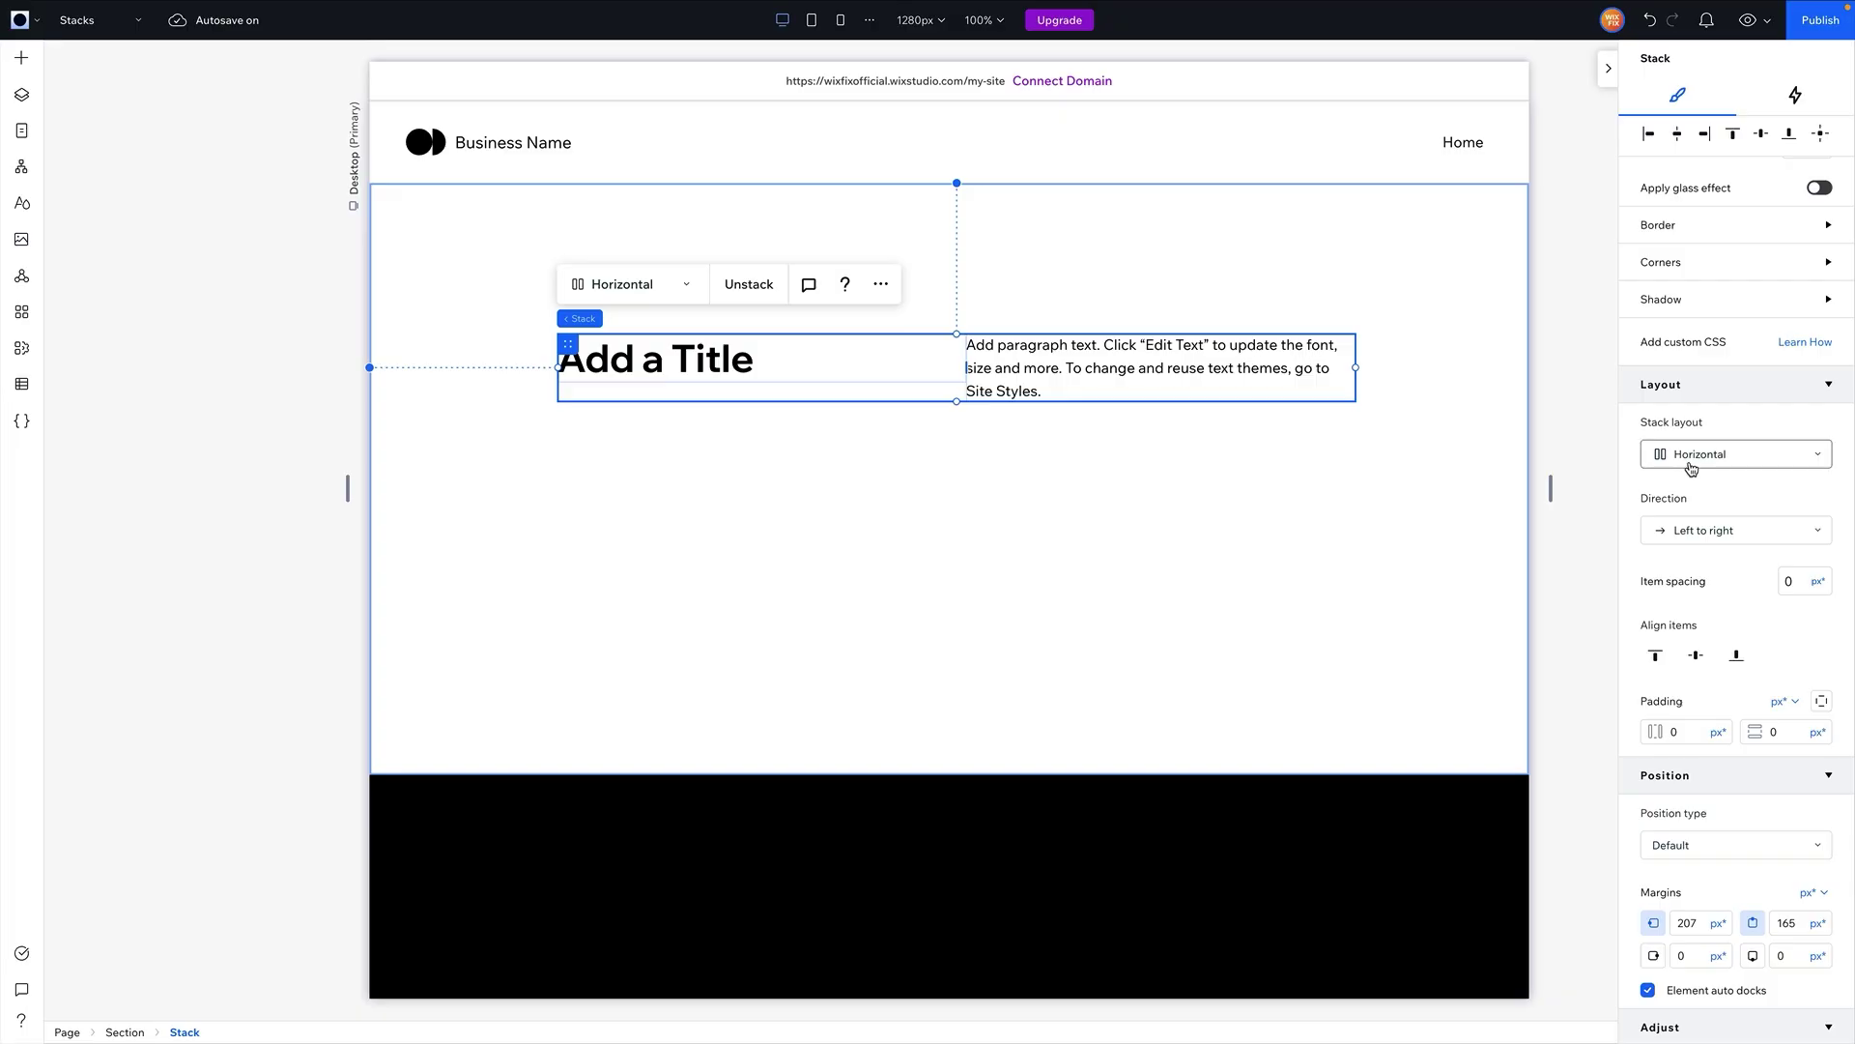
click(1689, 465)
click(1689, 428)
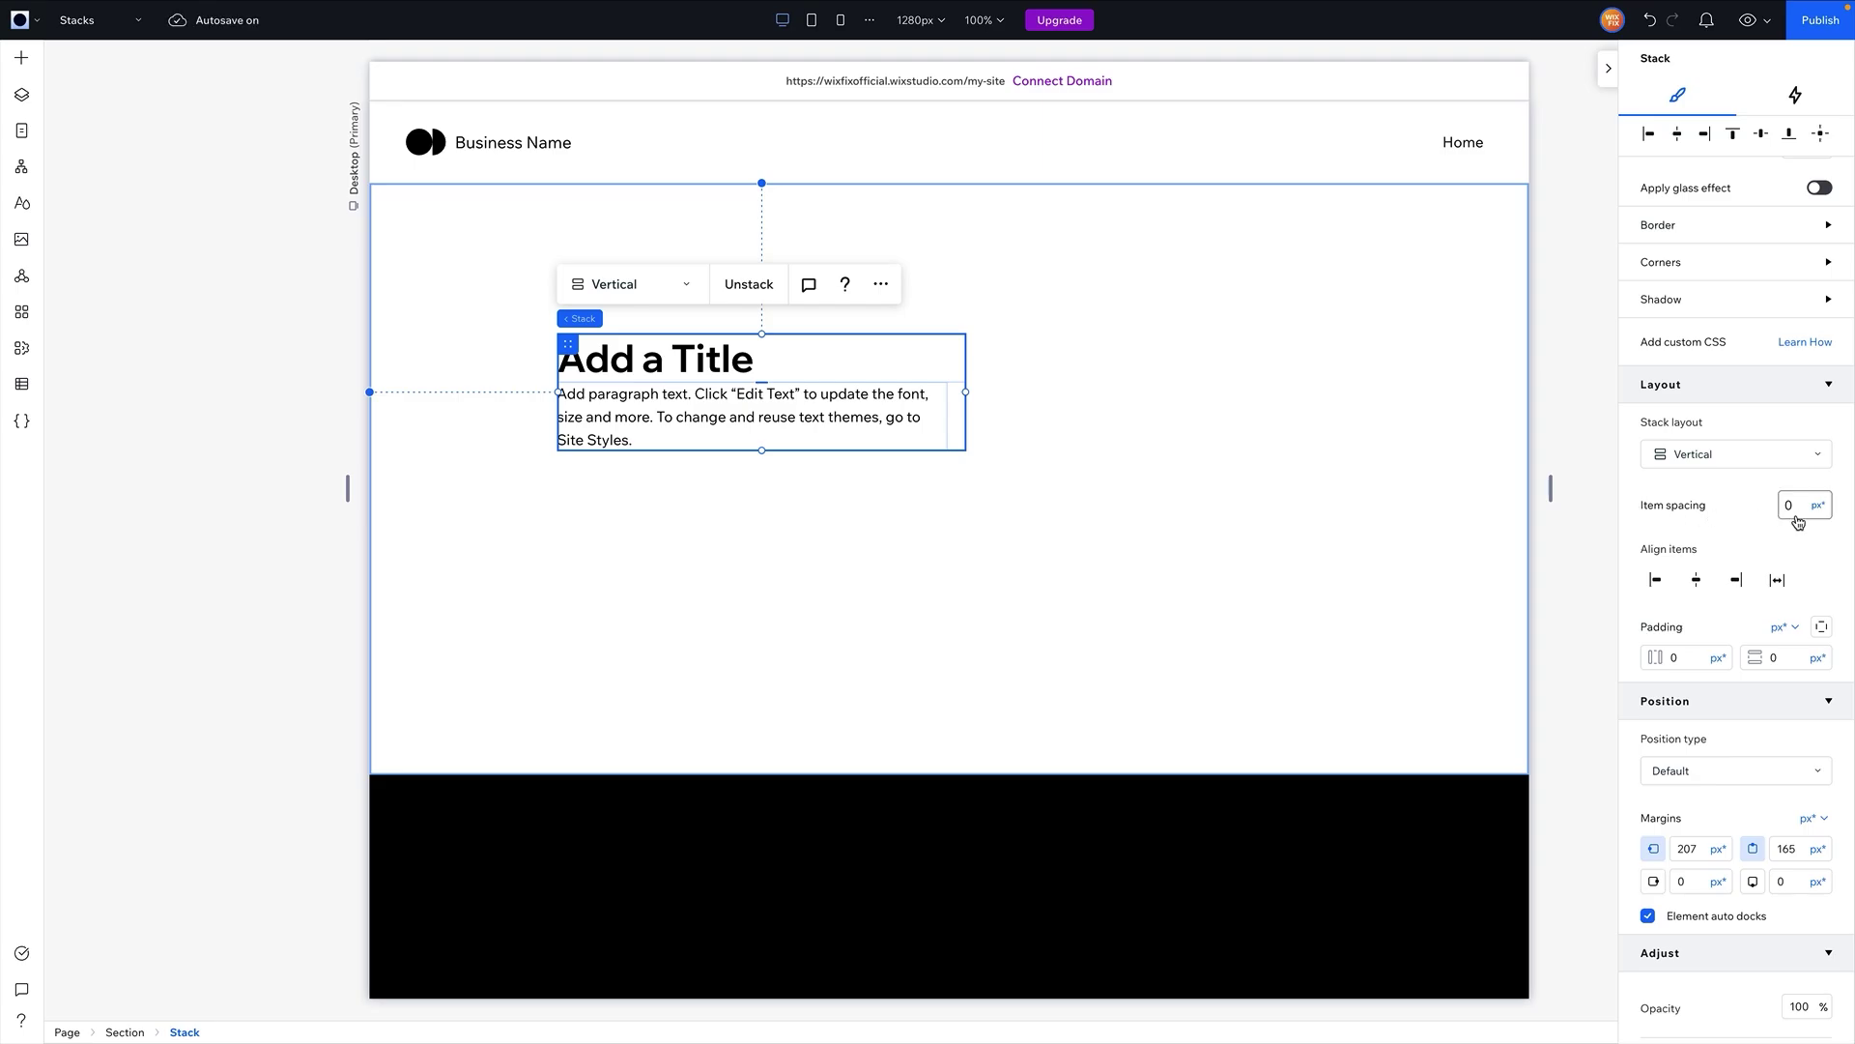
click(883, 407)
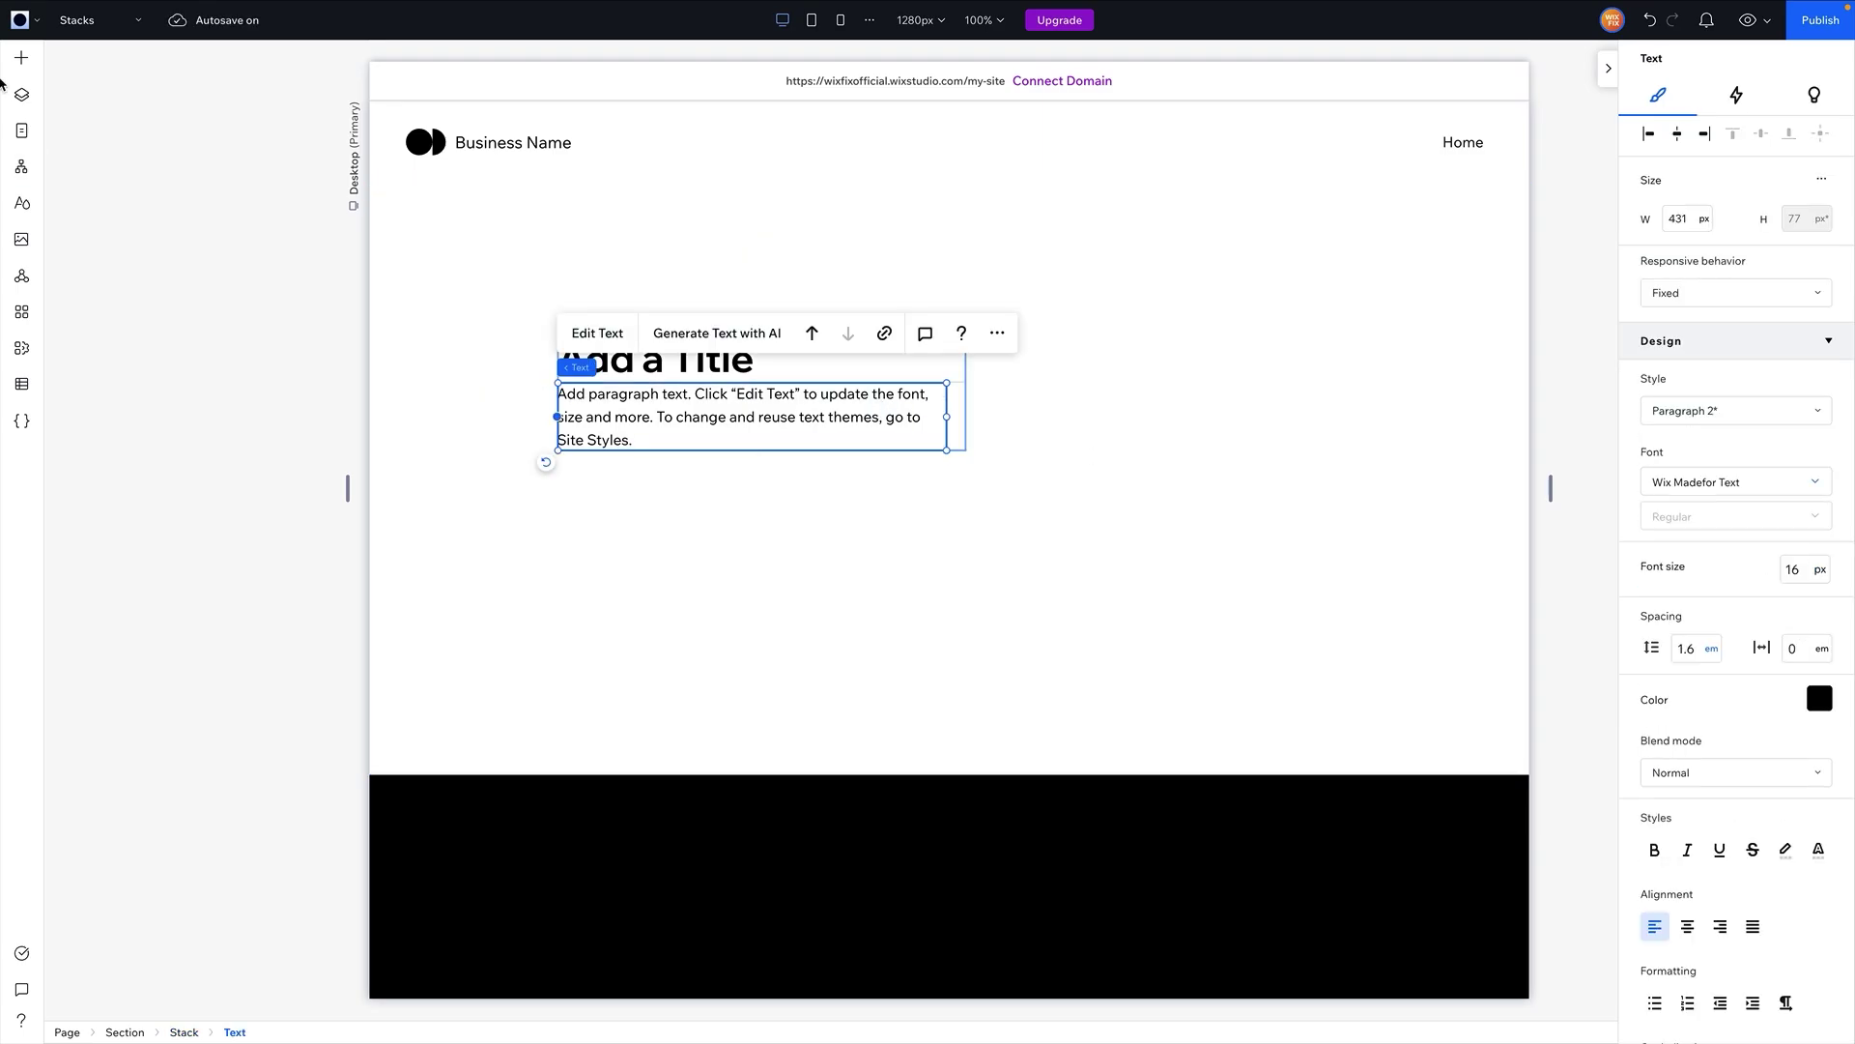
Drop a Start Now button into the stack below the paragraph, align it left, then reselect the stack
click(21, 58)
drag(249, 261, 812, 470)
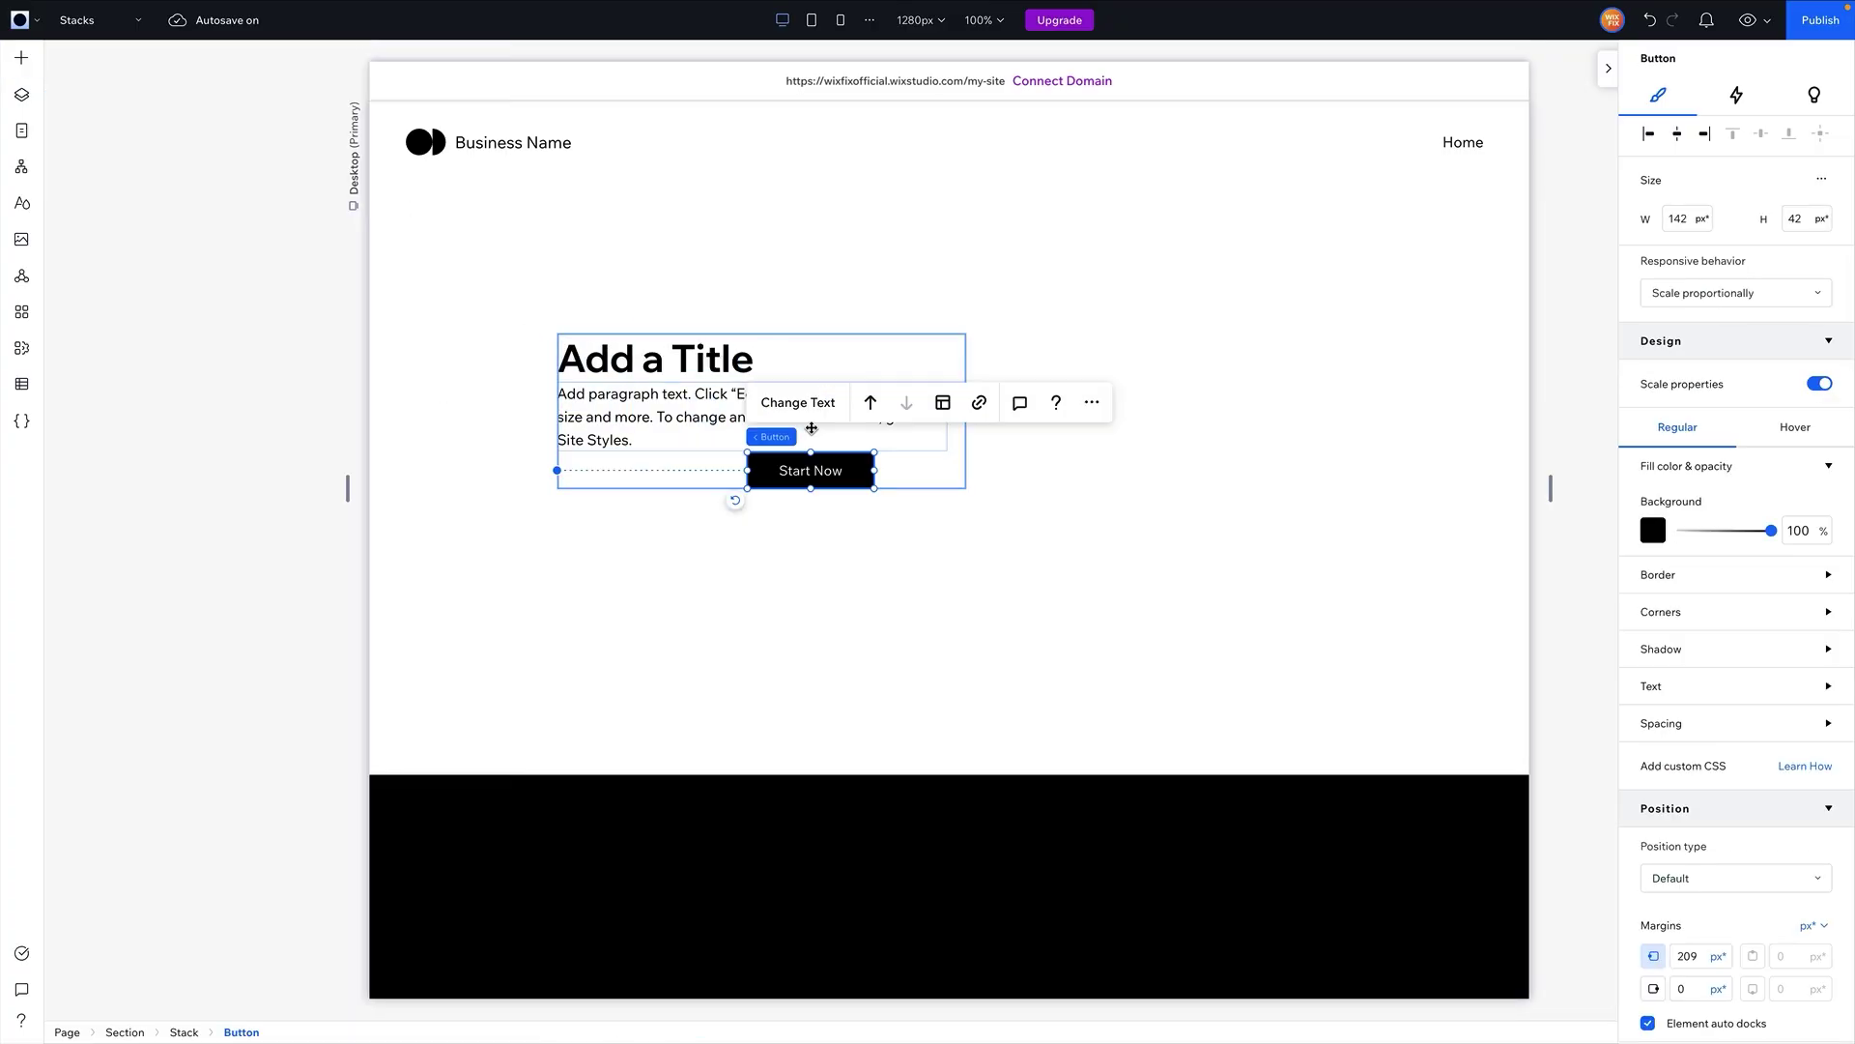
click(1653, 137)
click(929, 470)
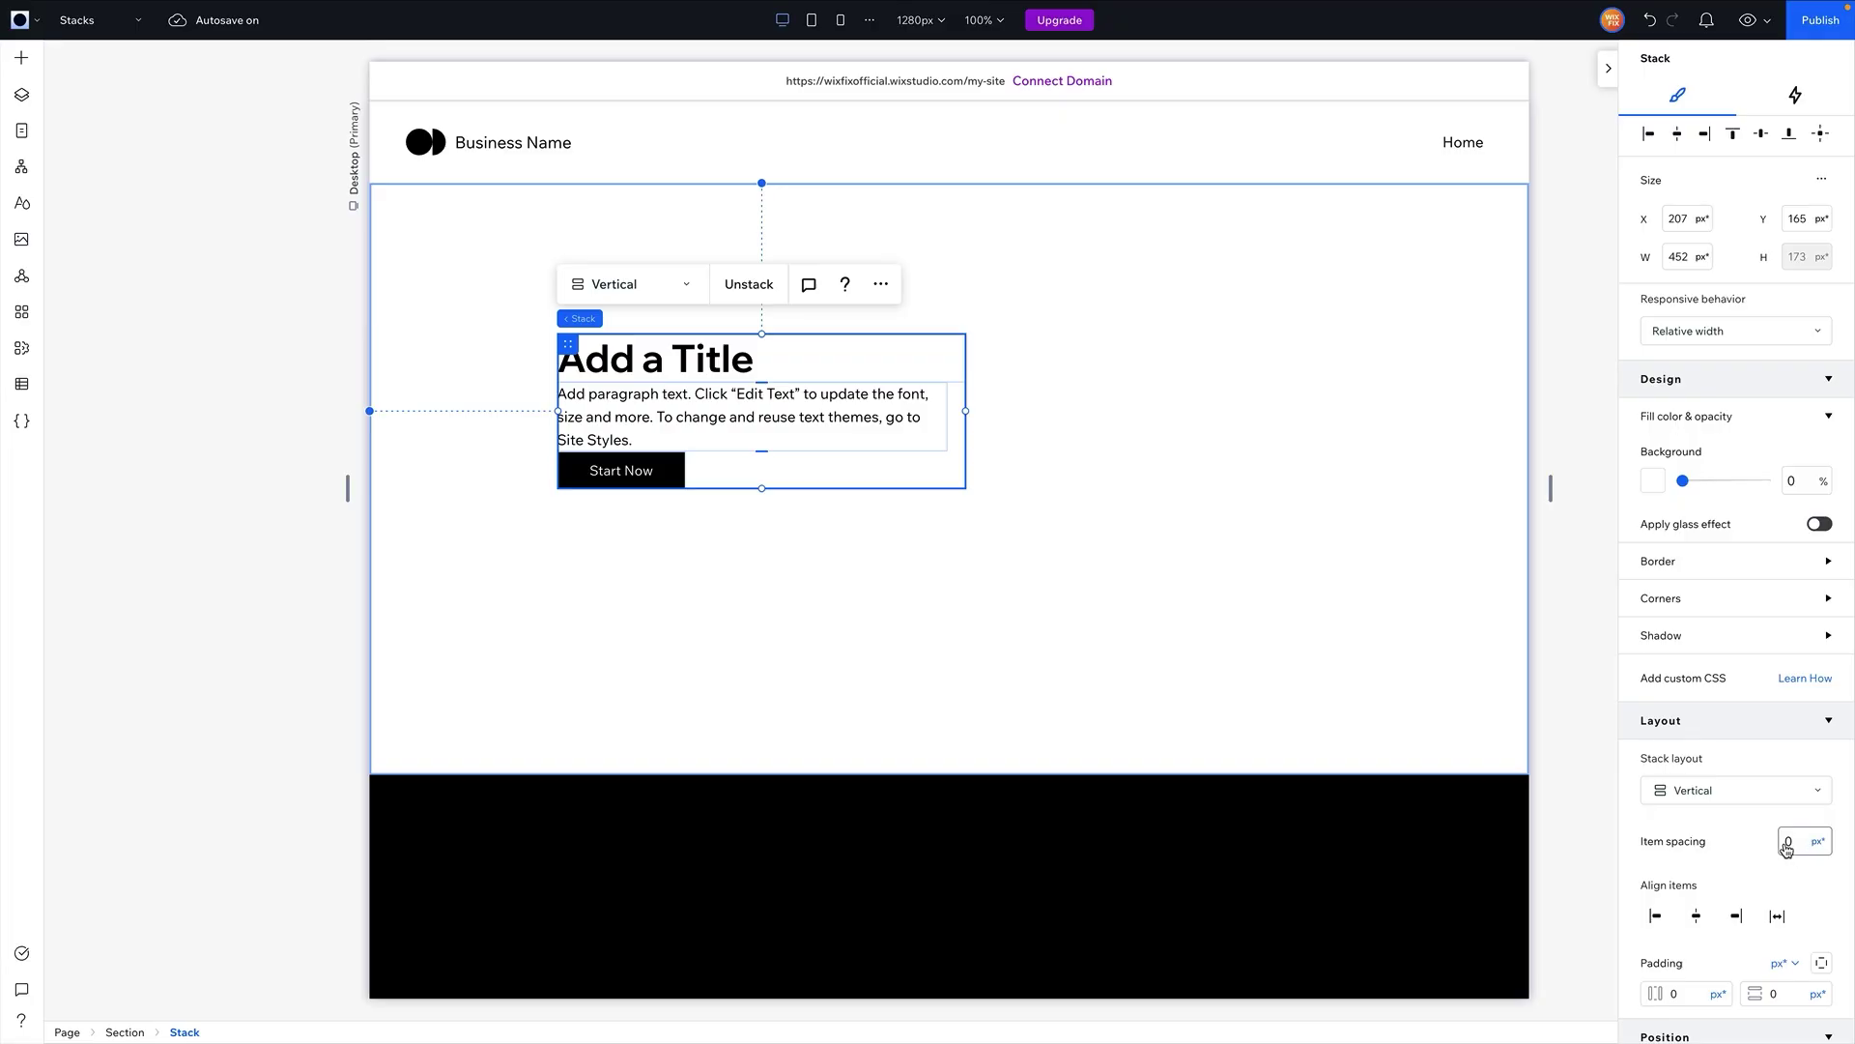
Set the stack's item spacing to 16 px and widen the gap above Start Now to 28 px
scroll(1665, 844, down, 4)
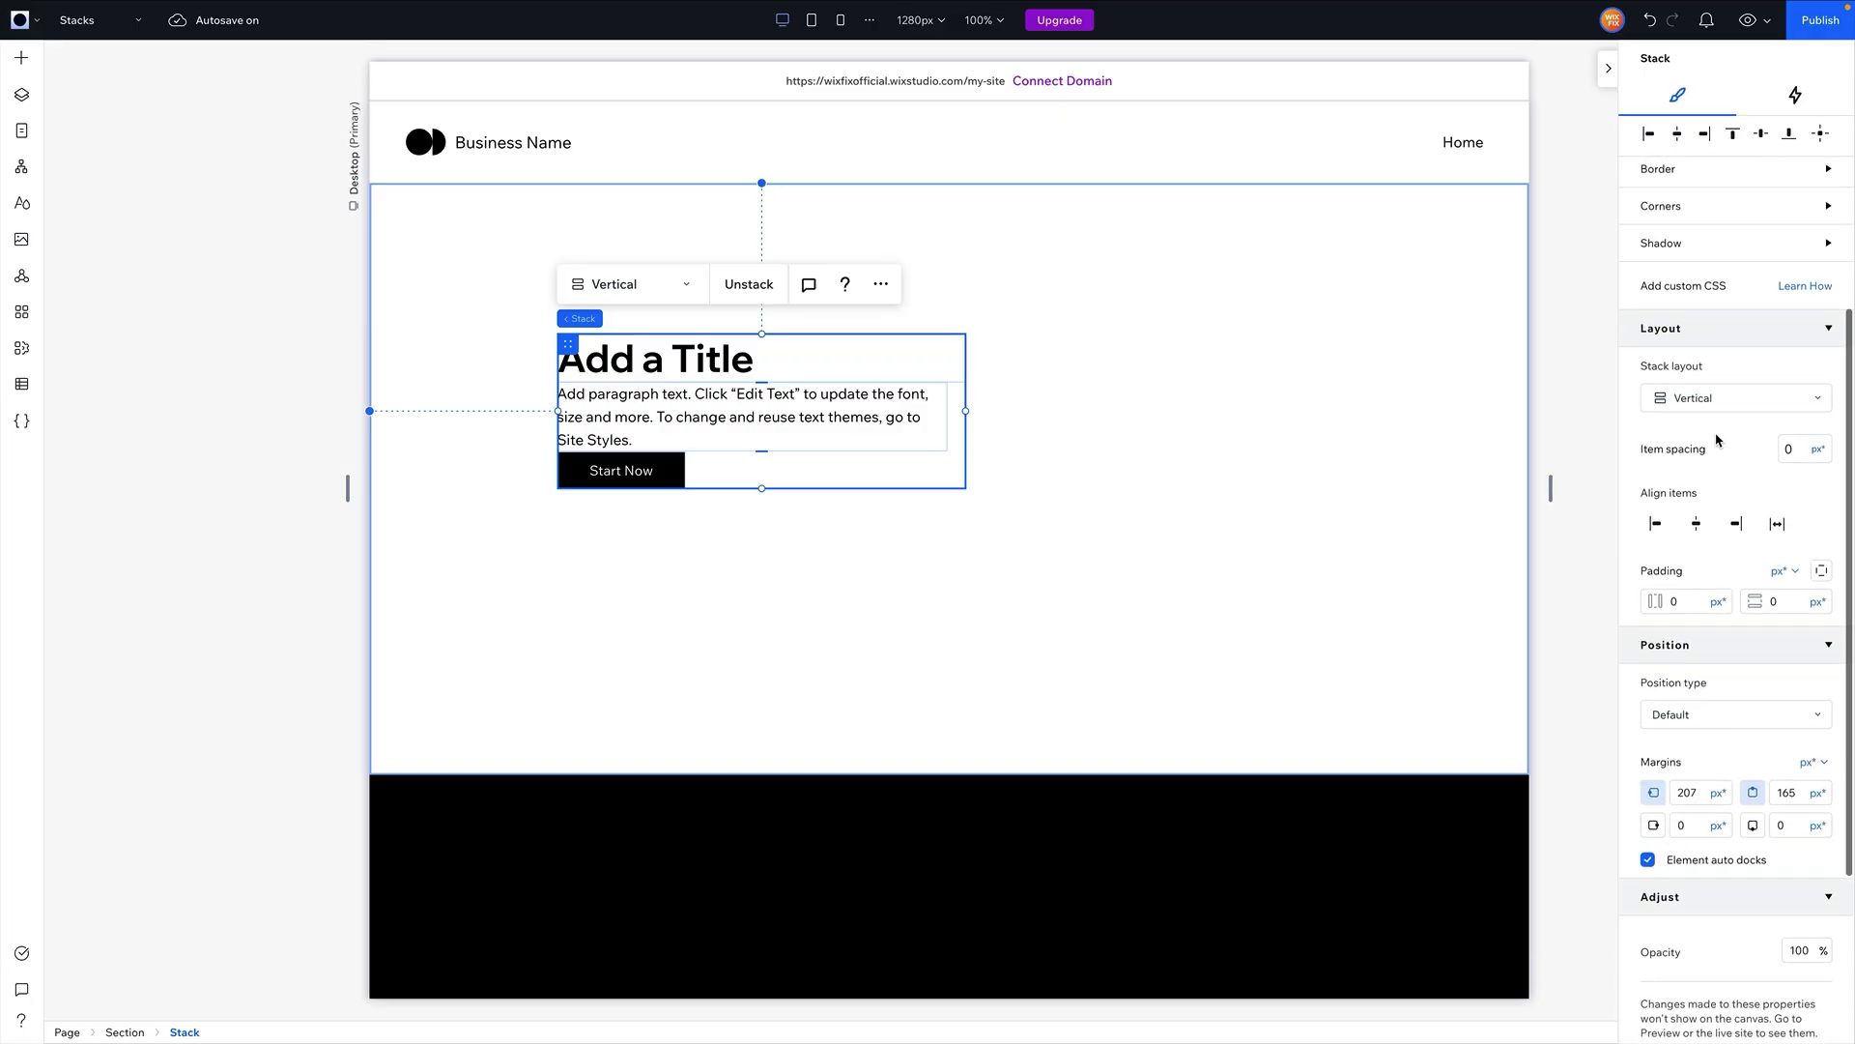
click(1787, 448)
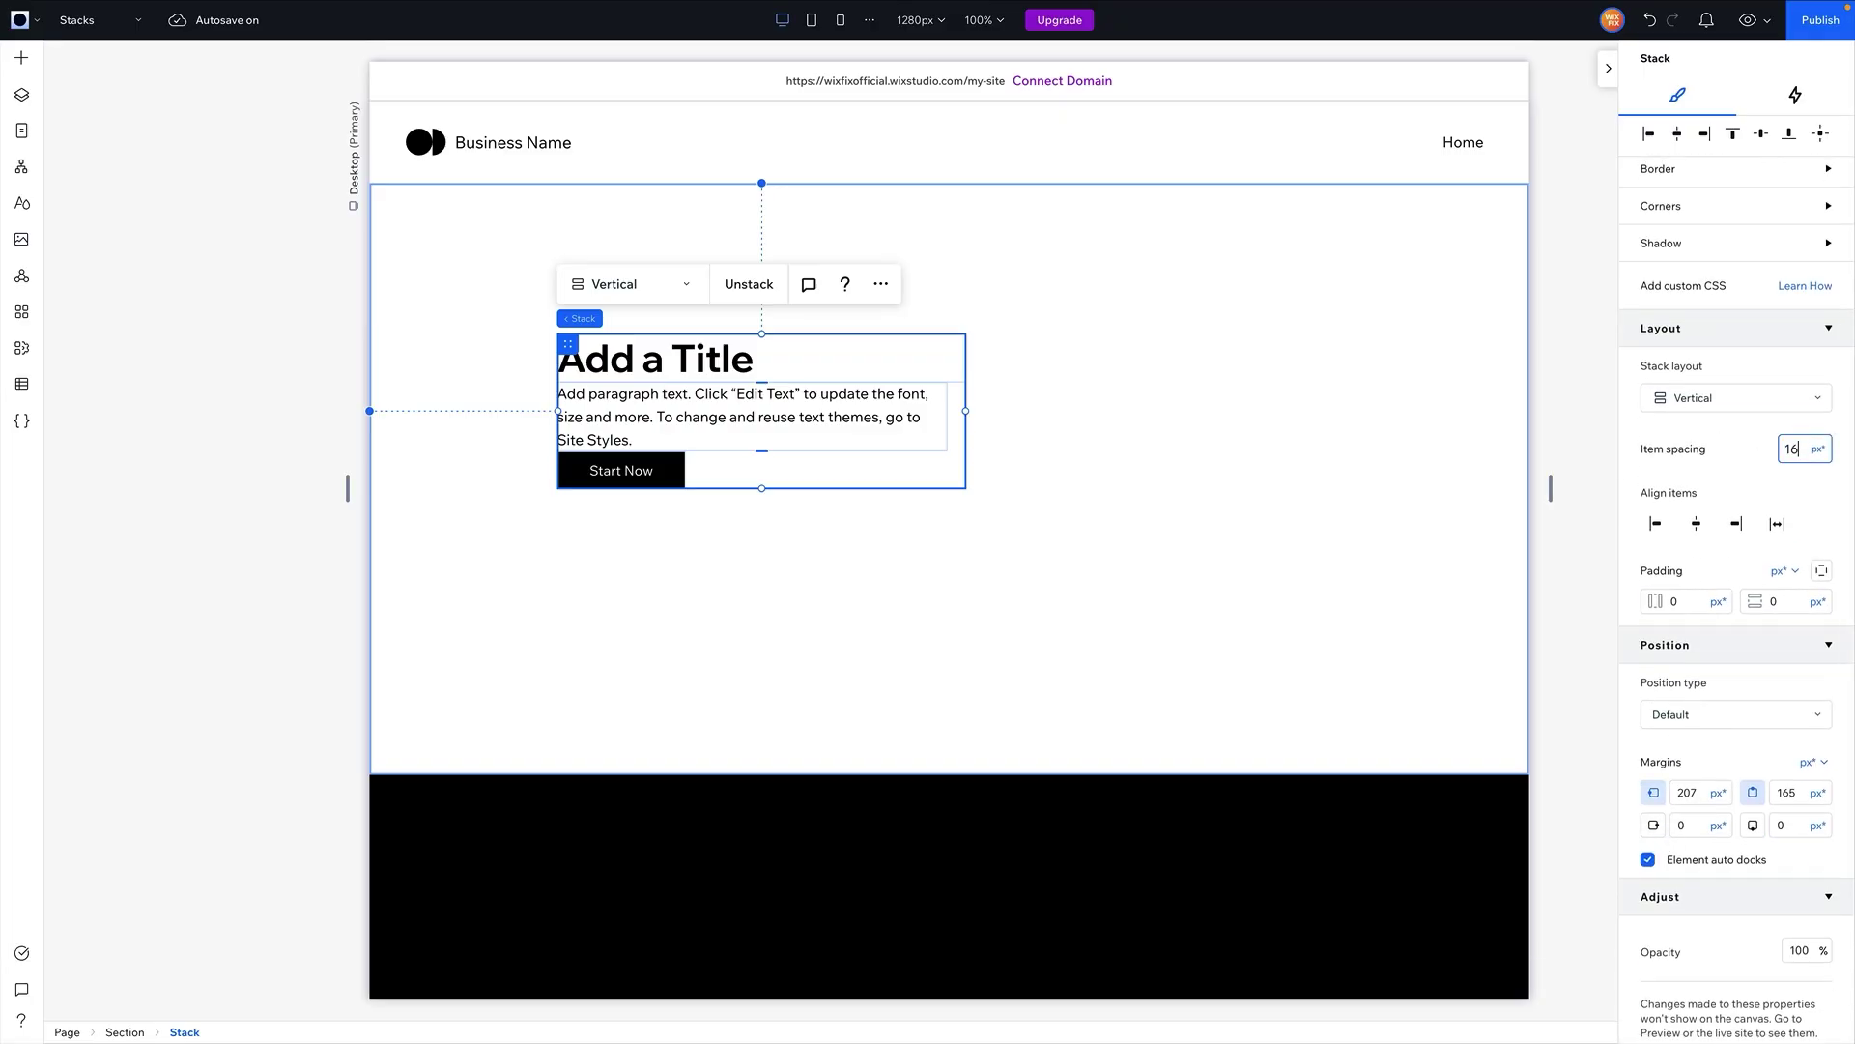
key(Return)
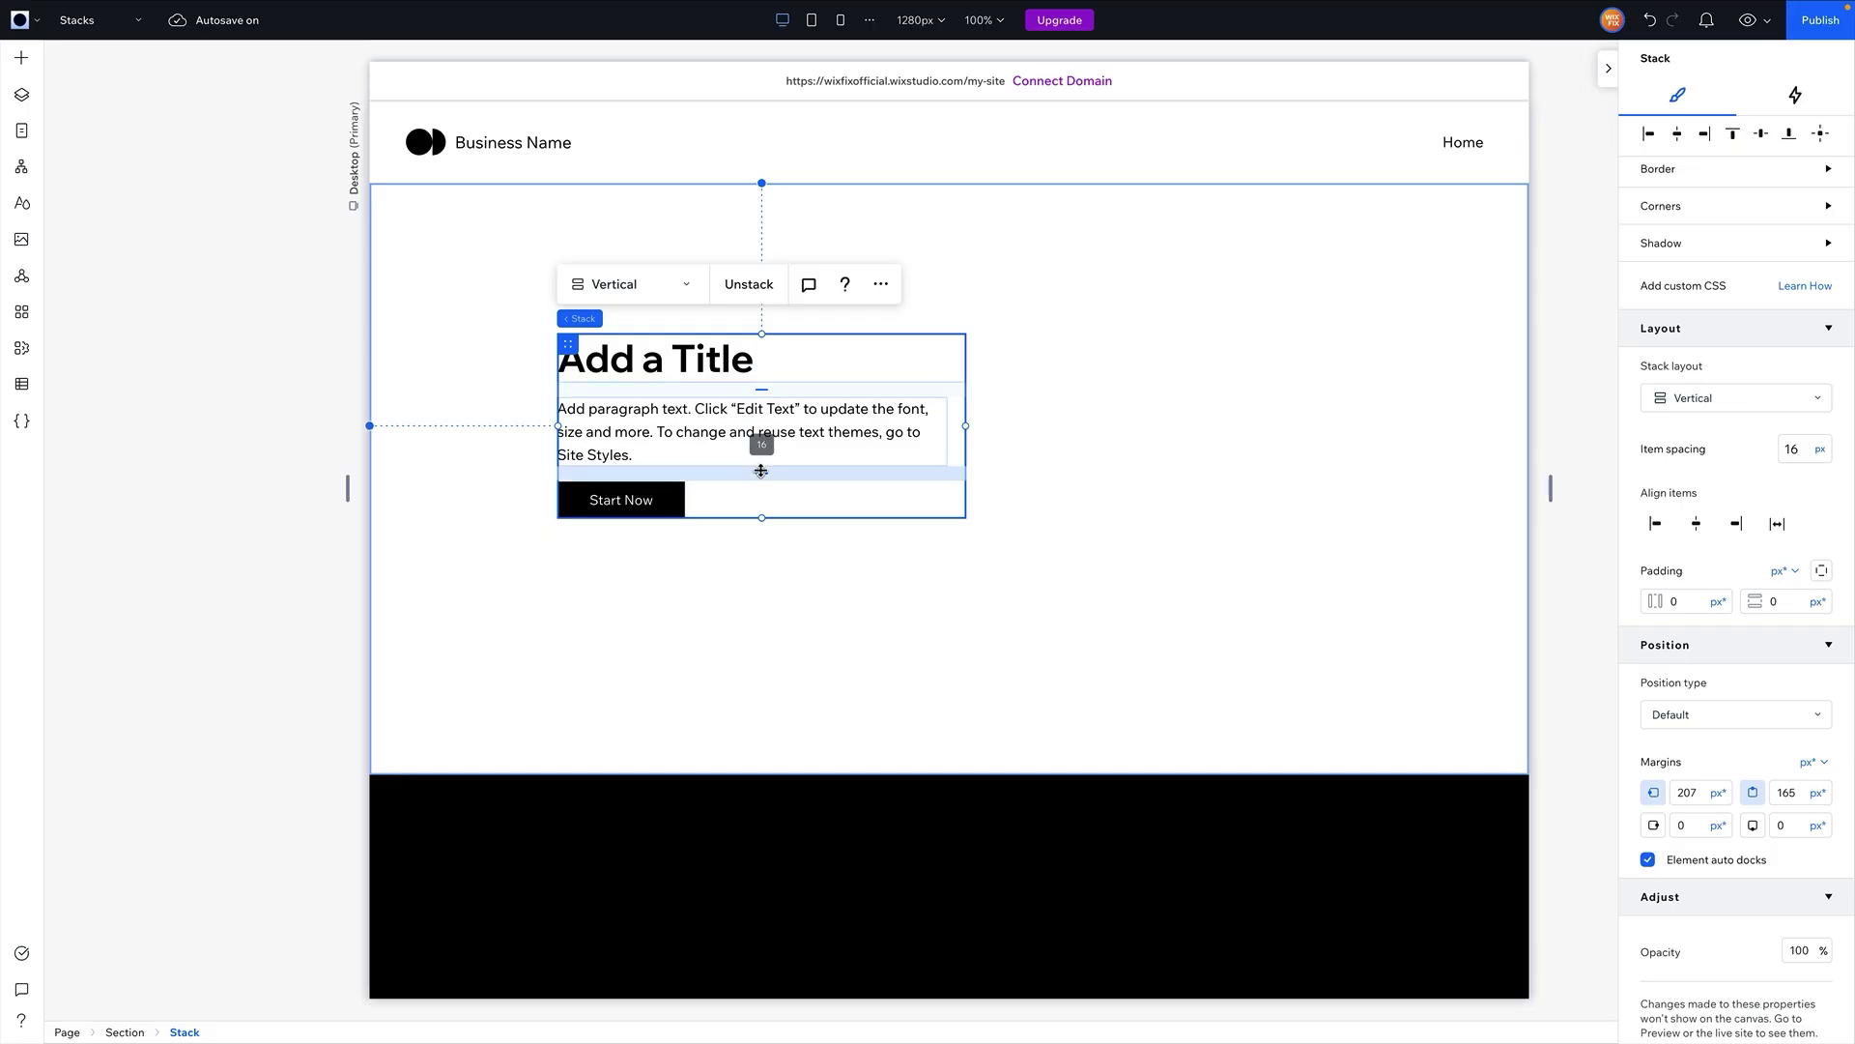
drag(761, 471, 761, 472)
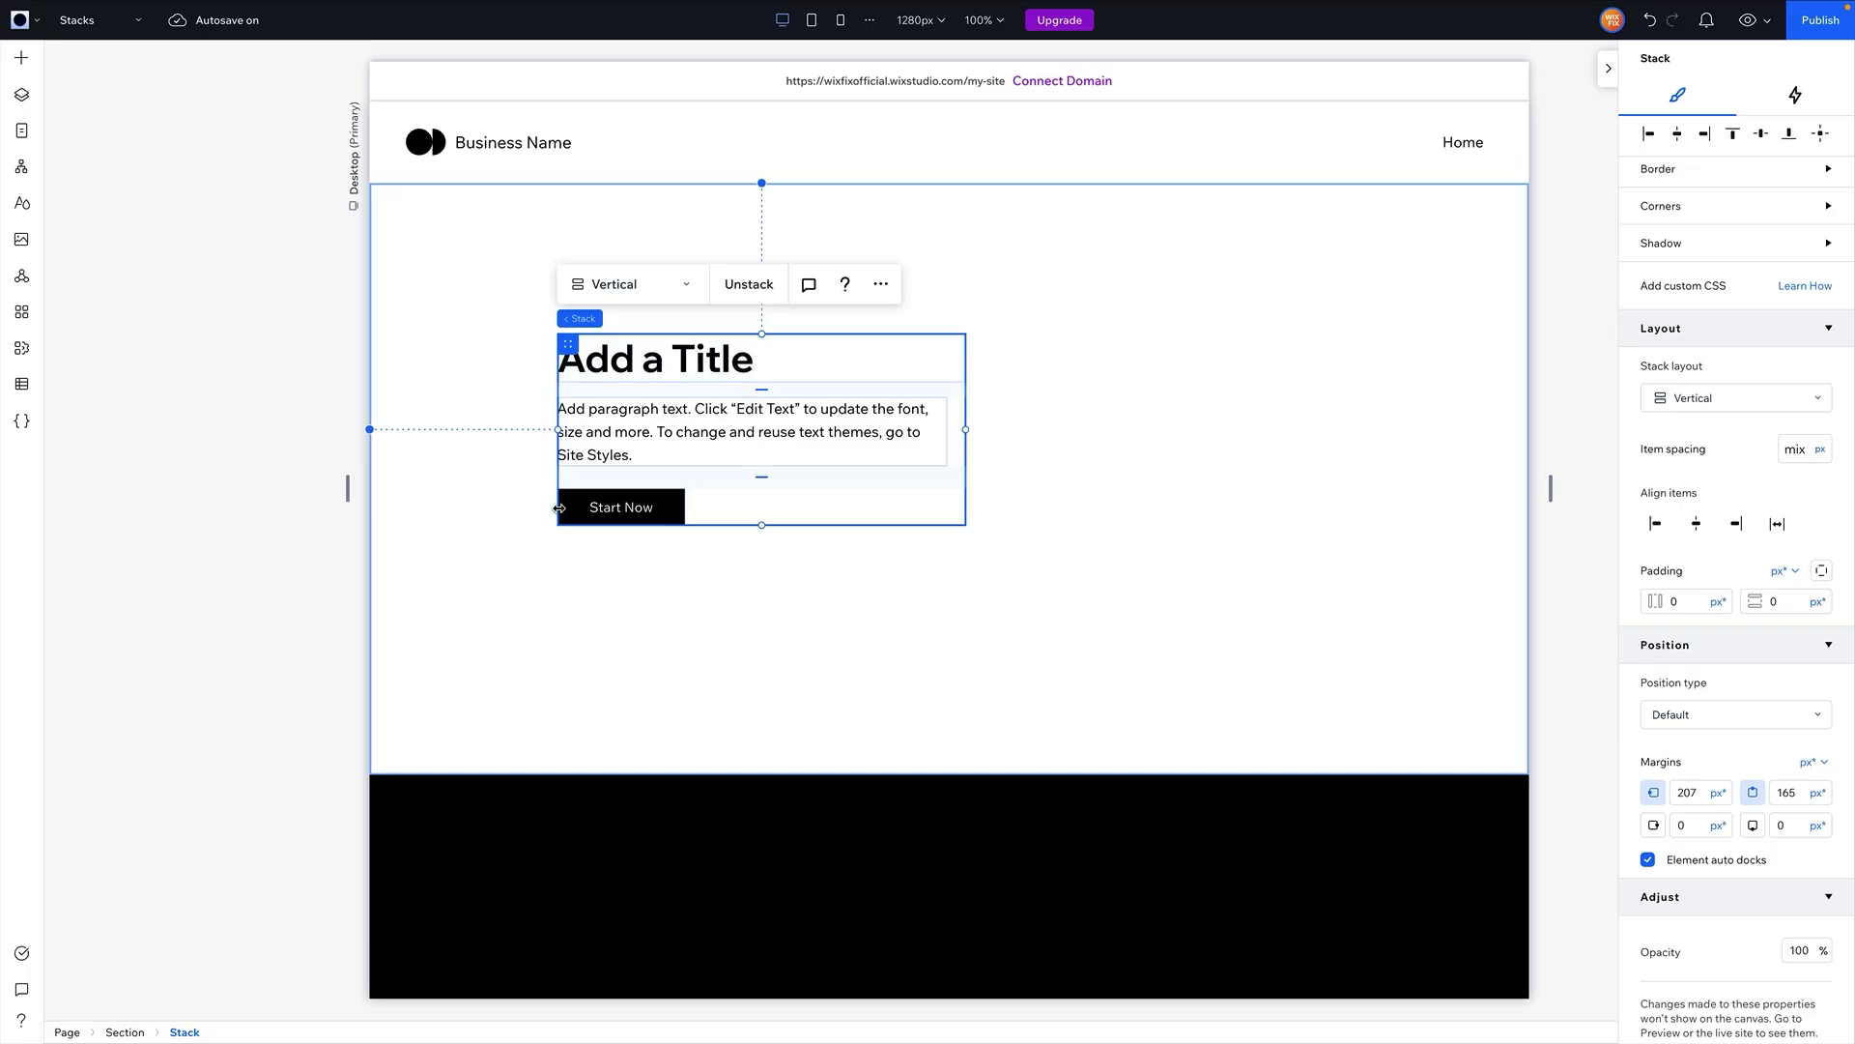
Centre all items in the stack and nudge the selected paragraph slightly
click(1697, 526)
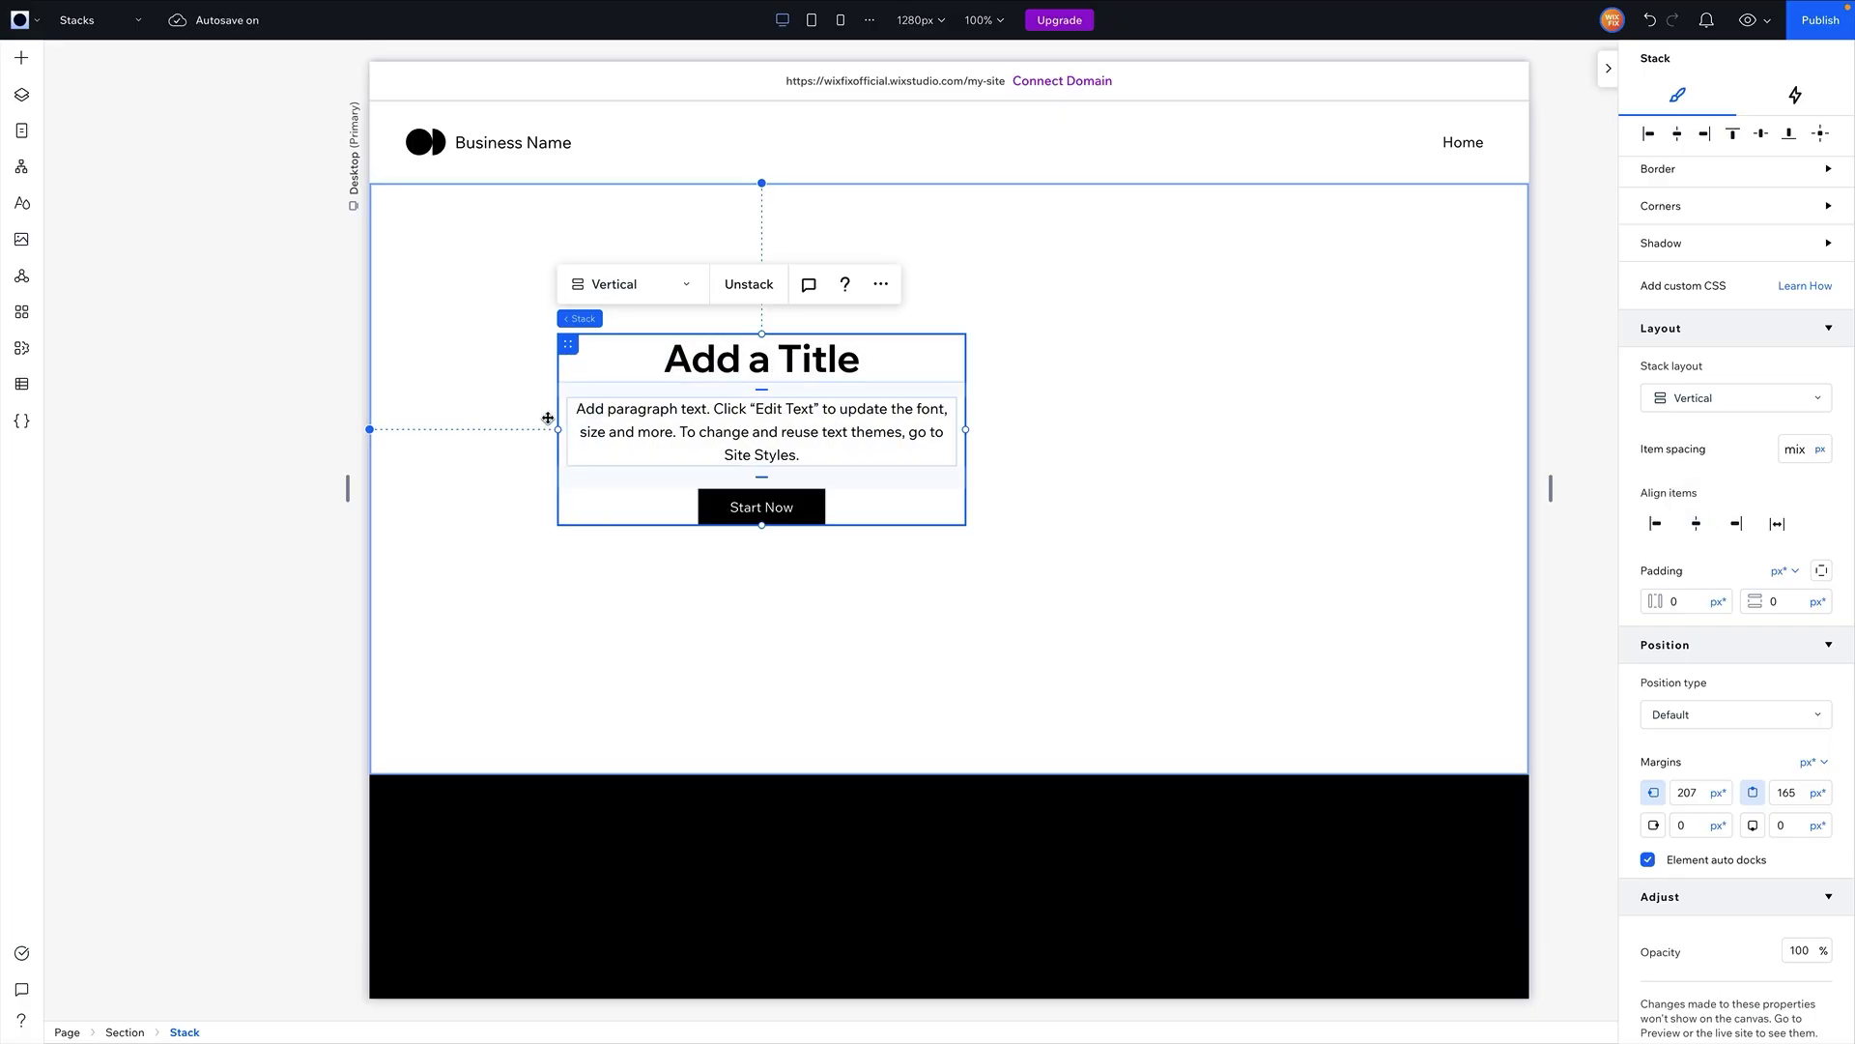
click(600, 425)
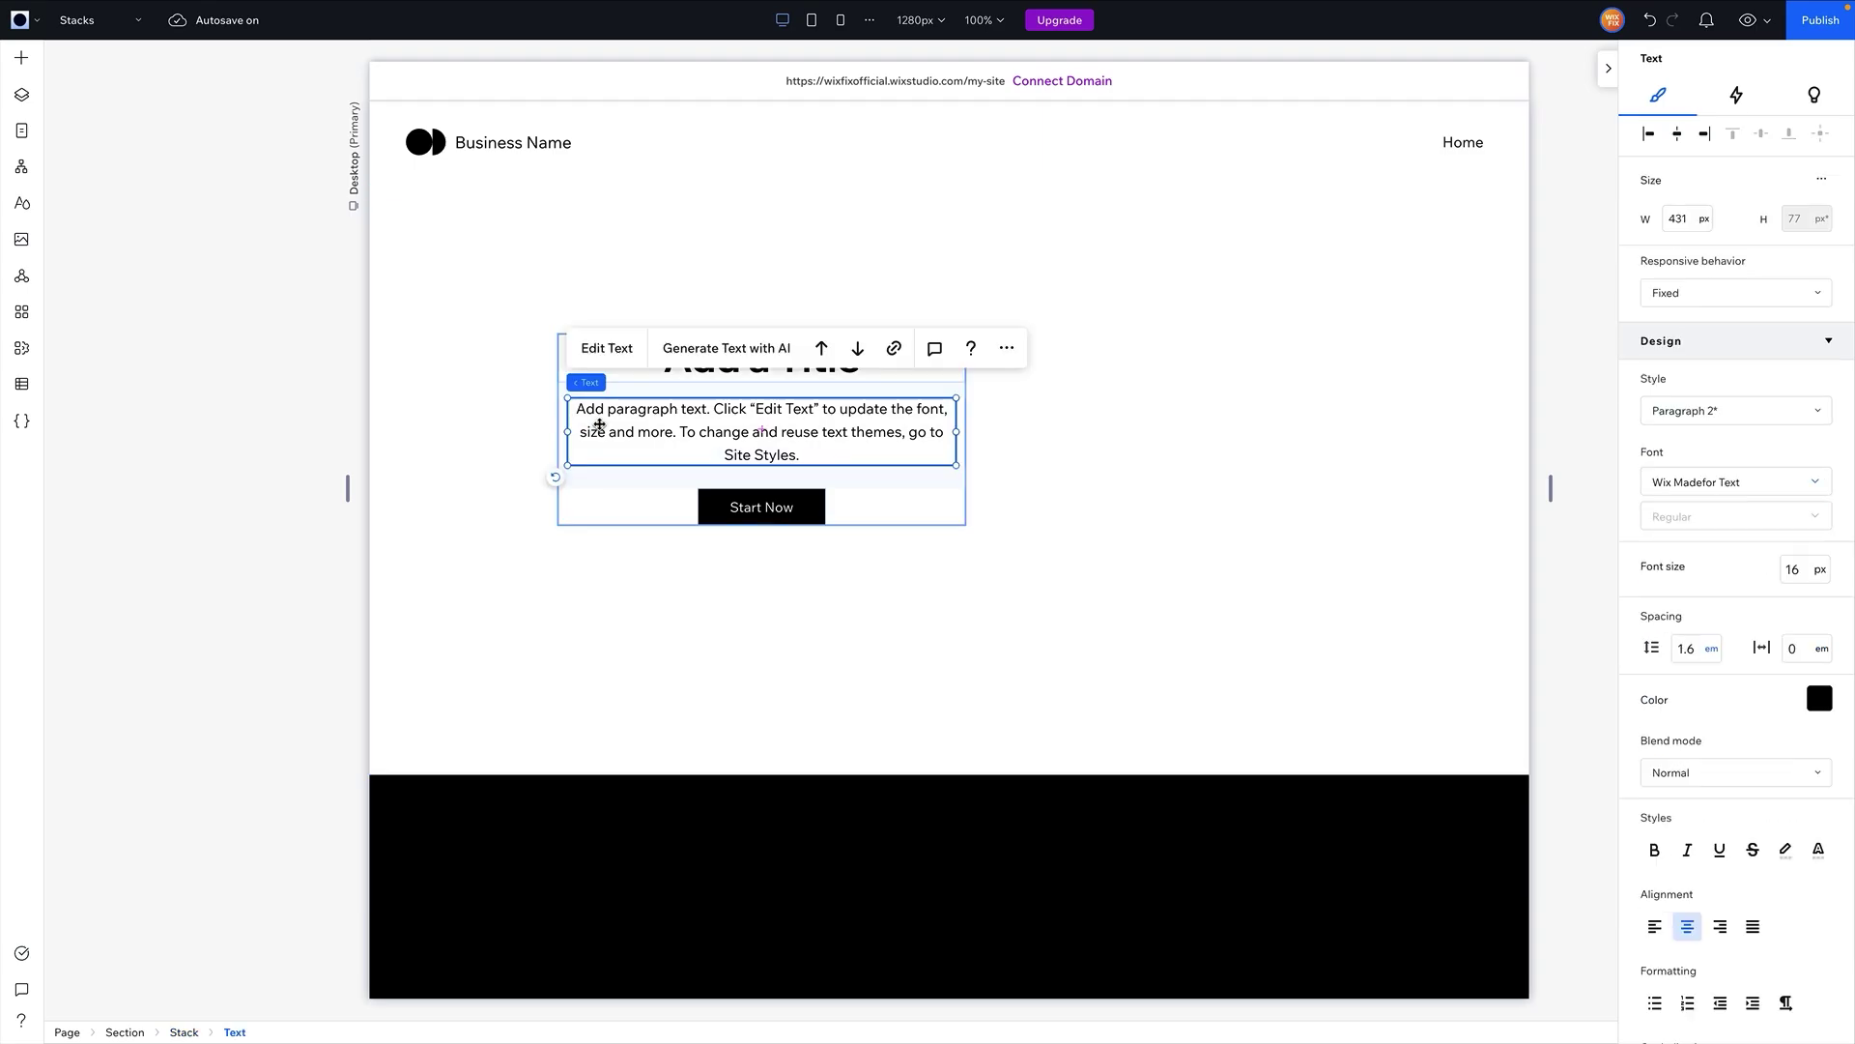
drag(596, 425, 596, 425)
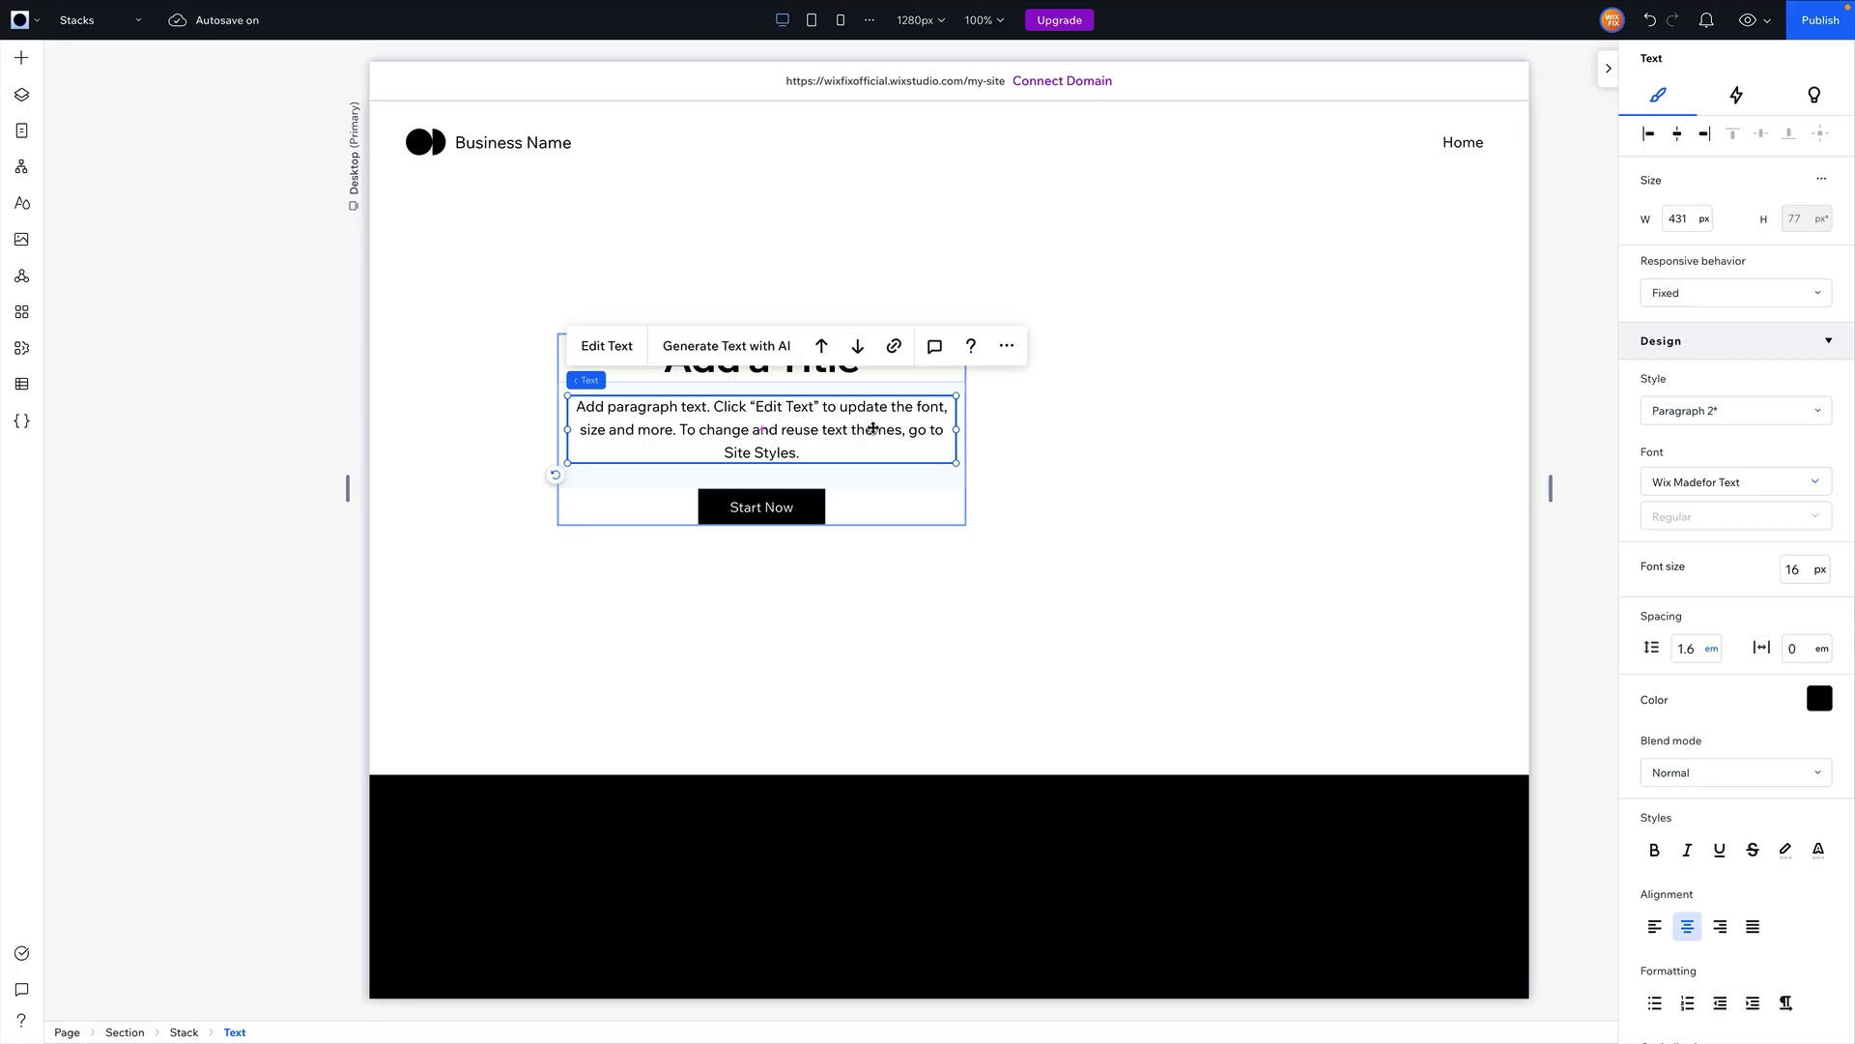
Try left text alignment on the paragraph, return it to centred, then select the parent stack
scroll(1691, 676, down, 3)
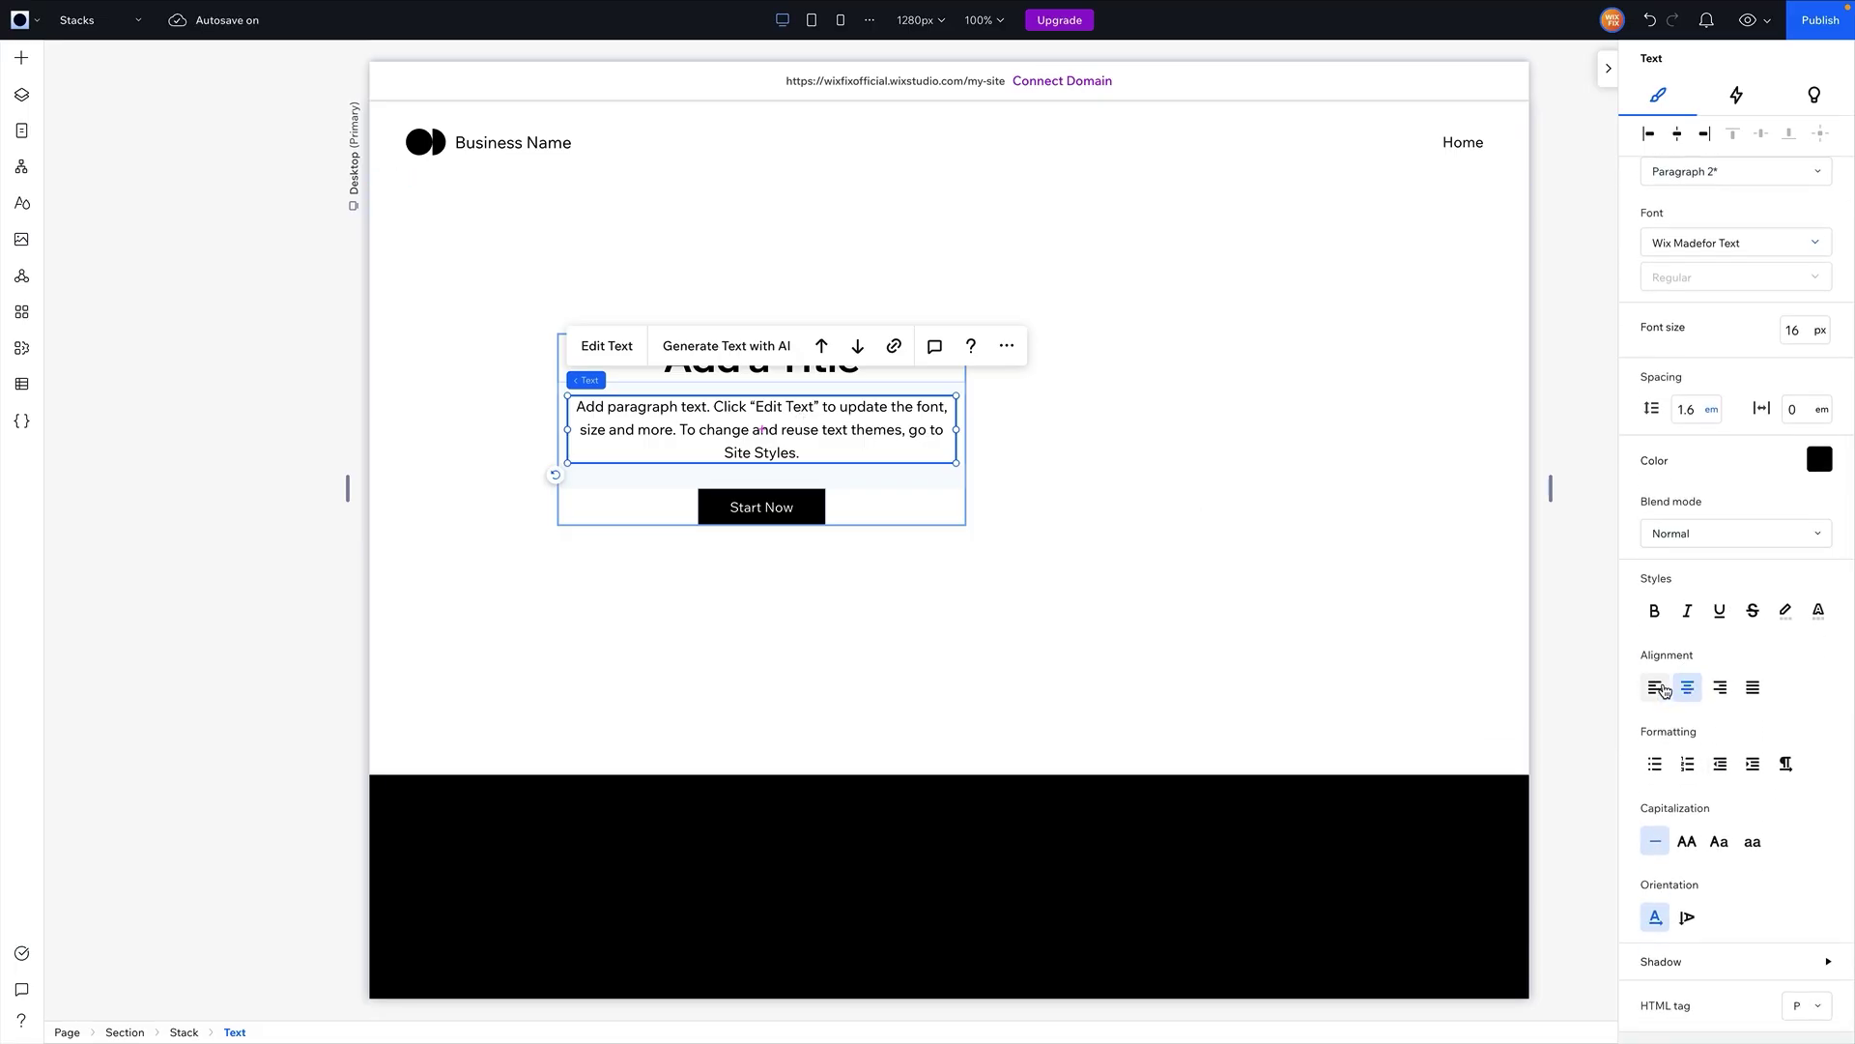
click(1657, 688)
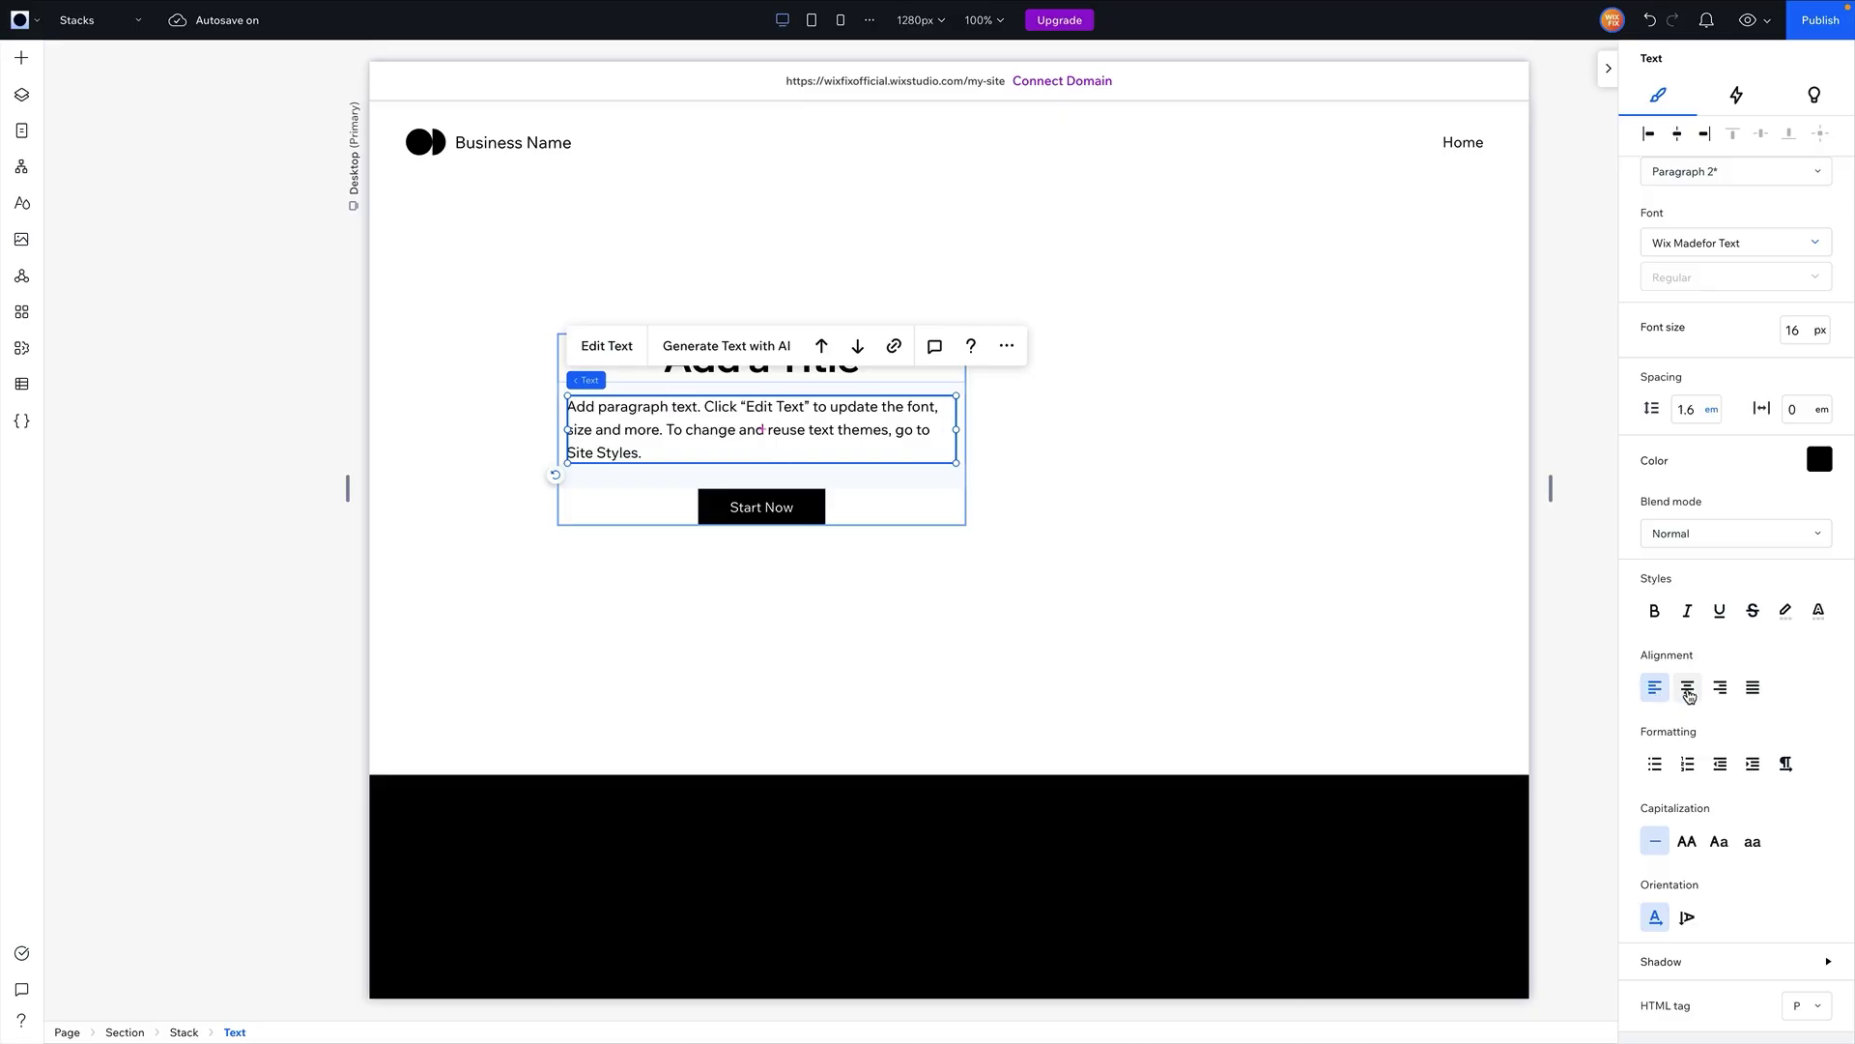
click(1687, 687)
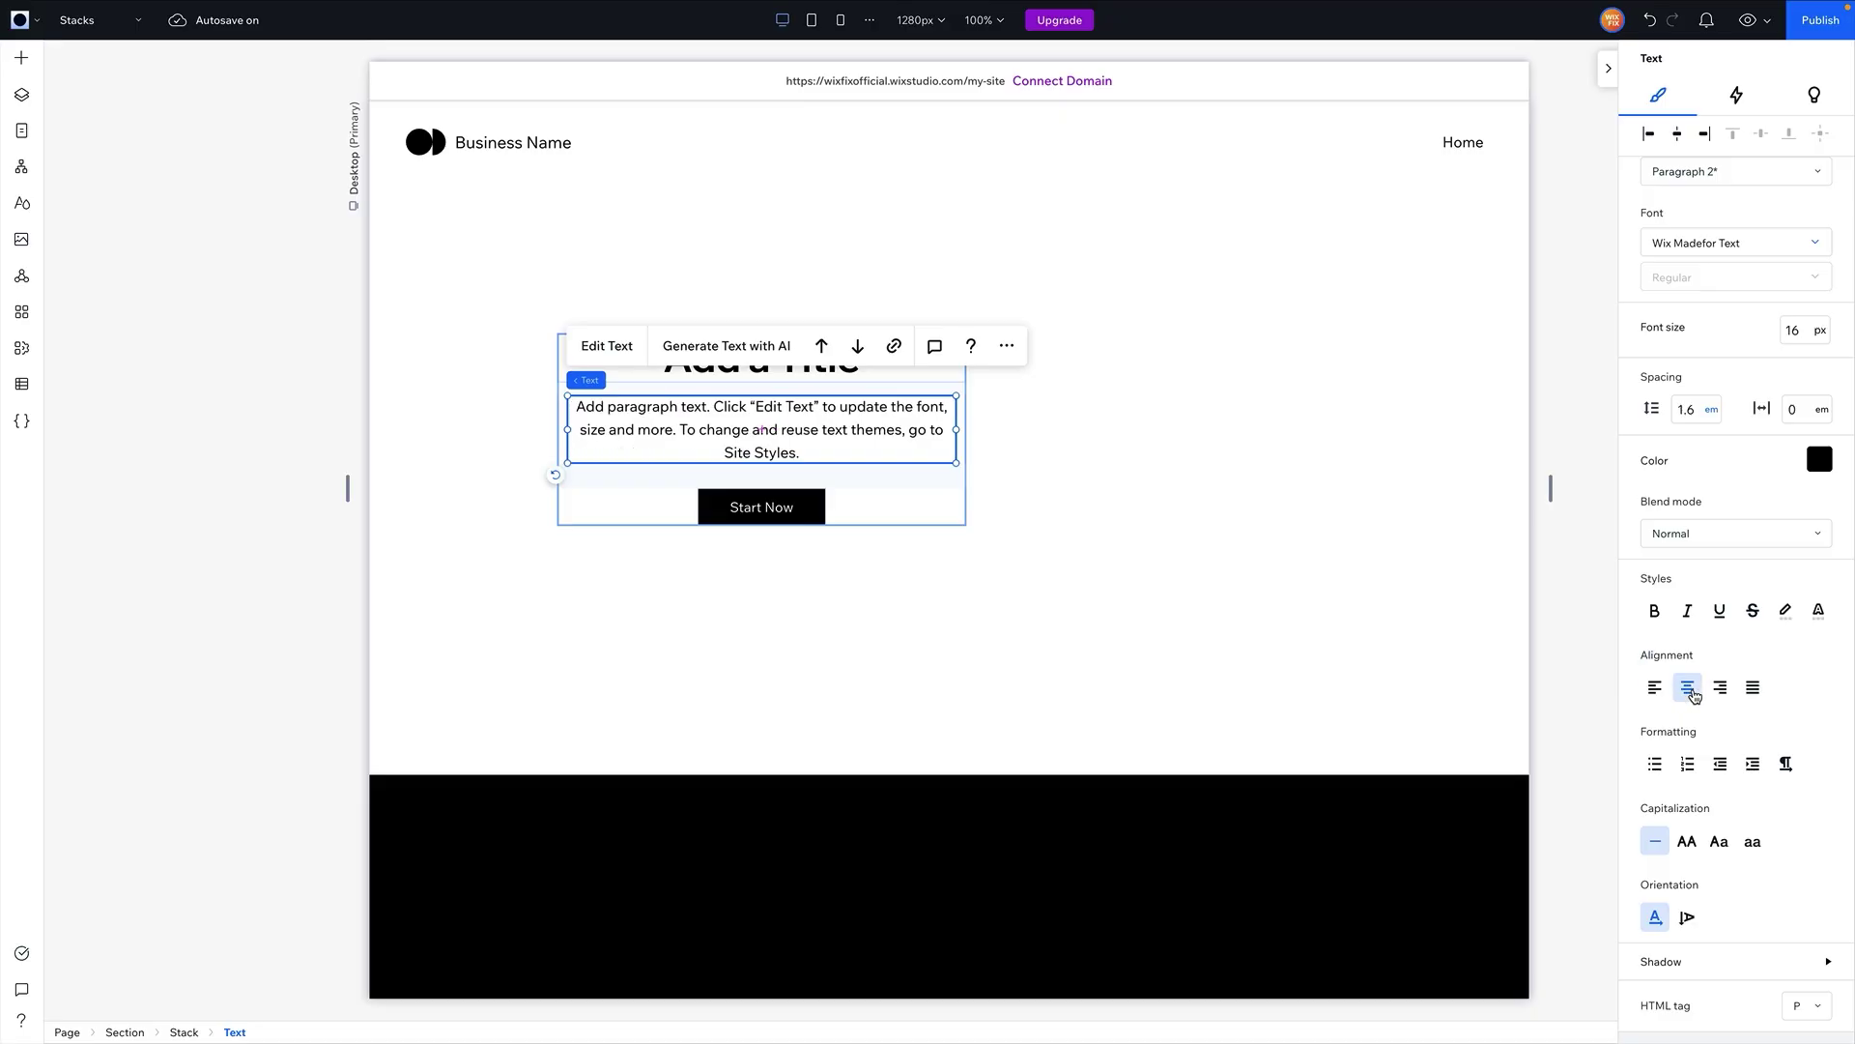
click(891, 494)
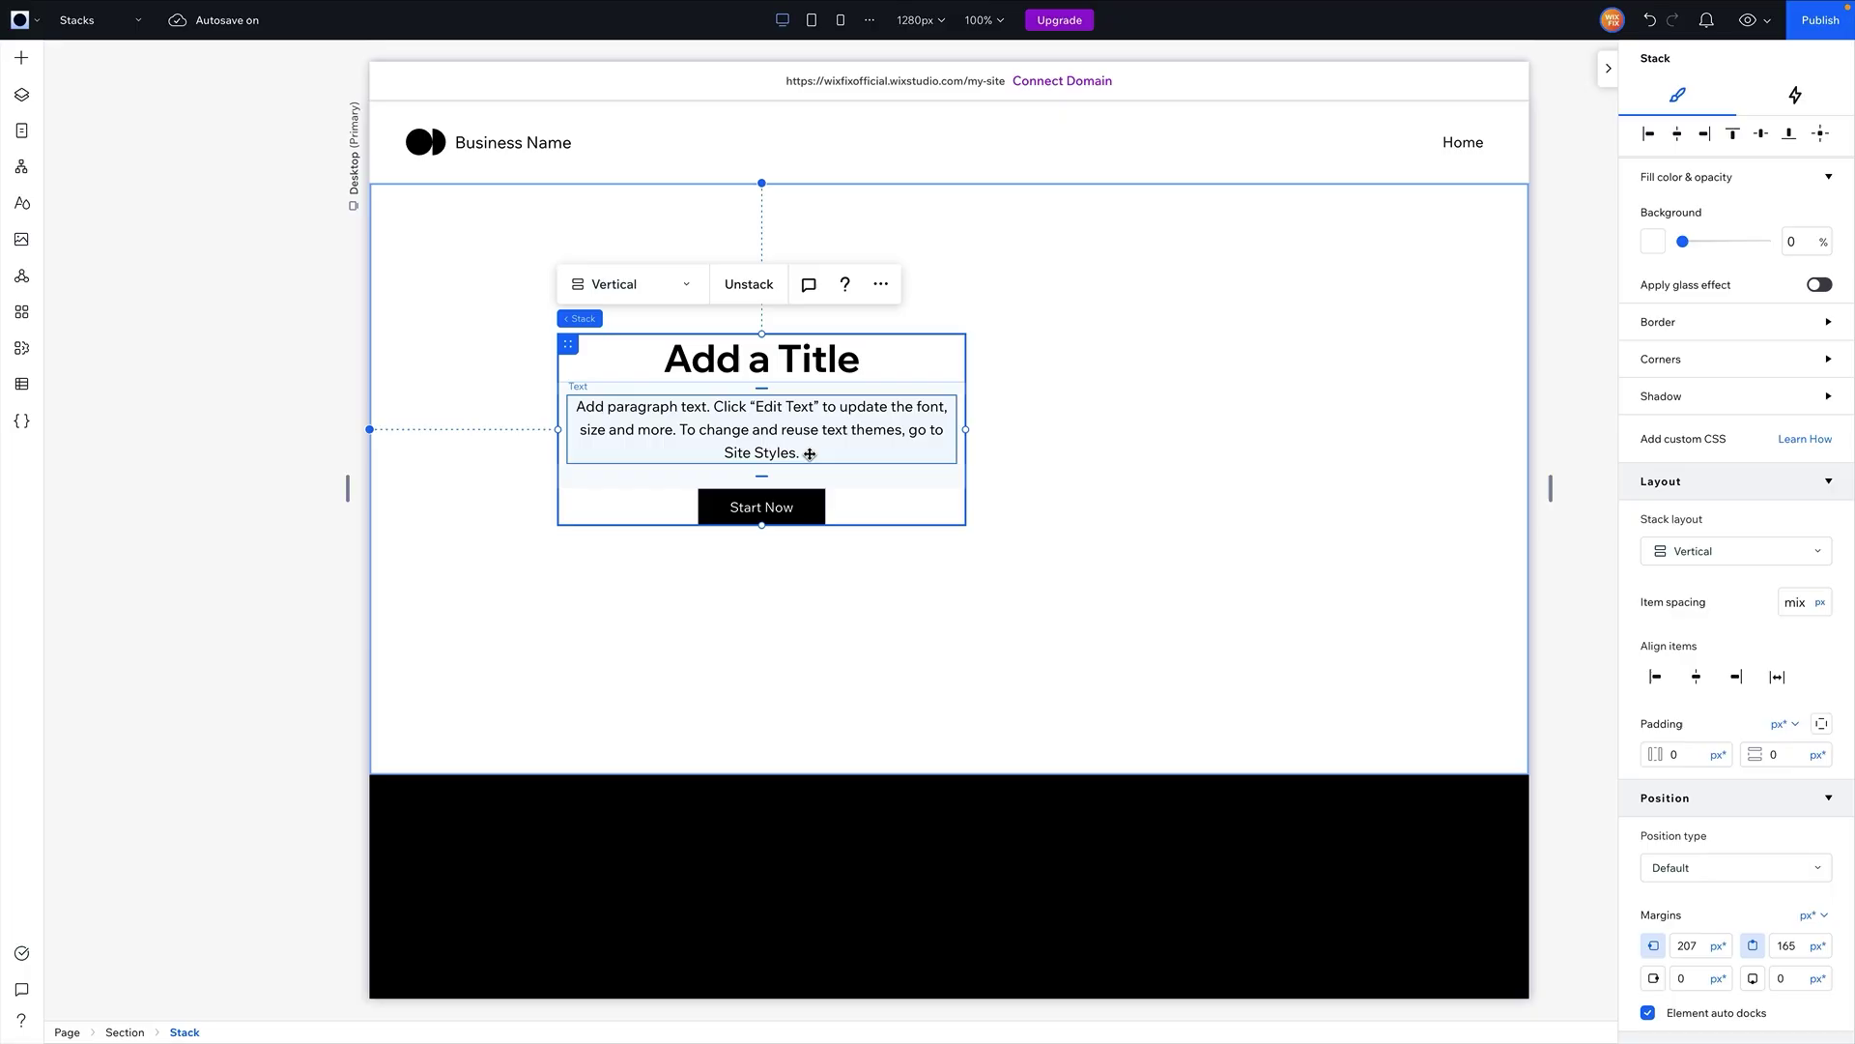
Compare Right, Stretch, Left and Center item alignments, finally leaving the title, paragraph and button centred
click(1730, 680)
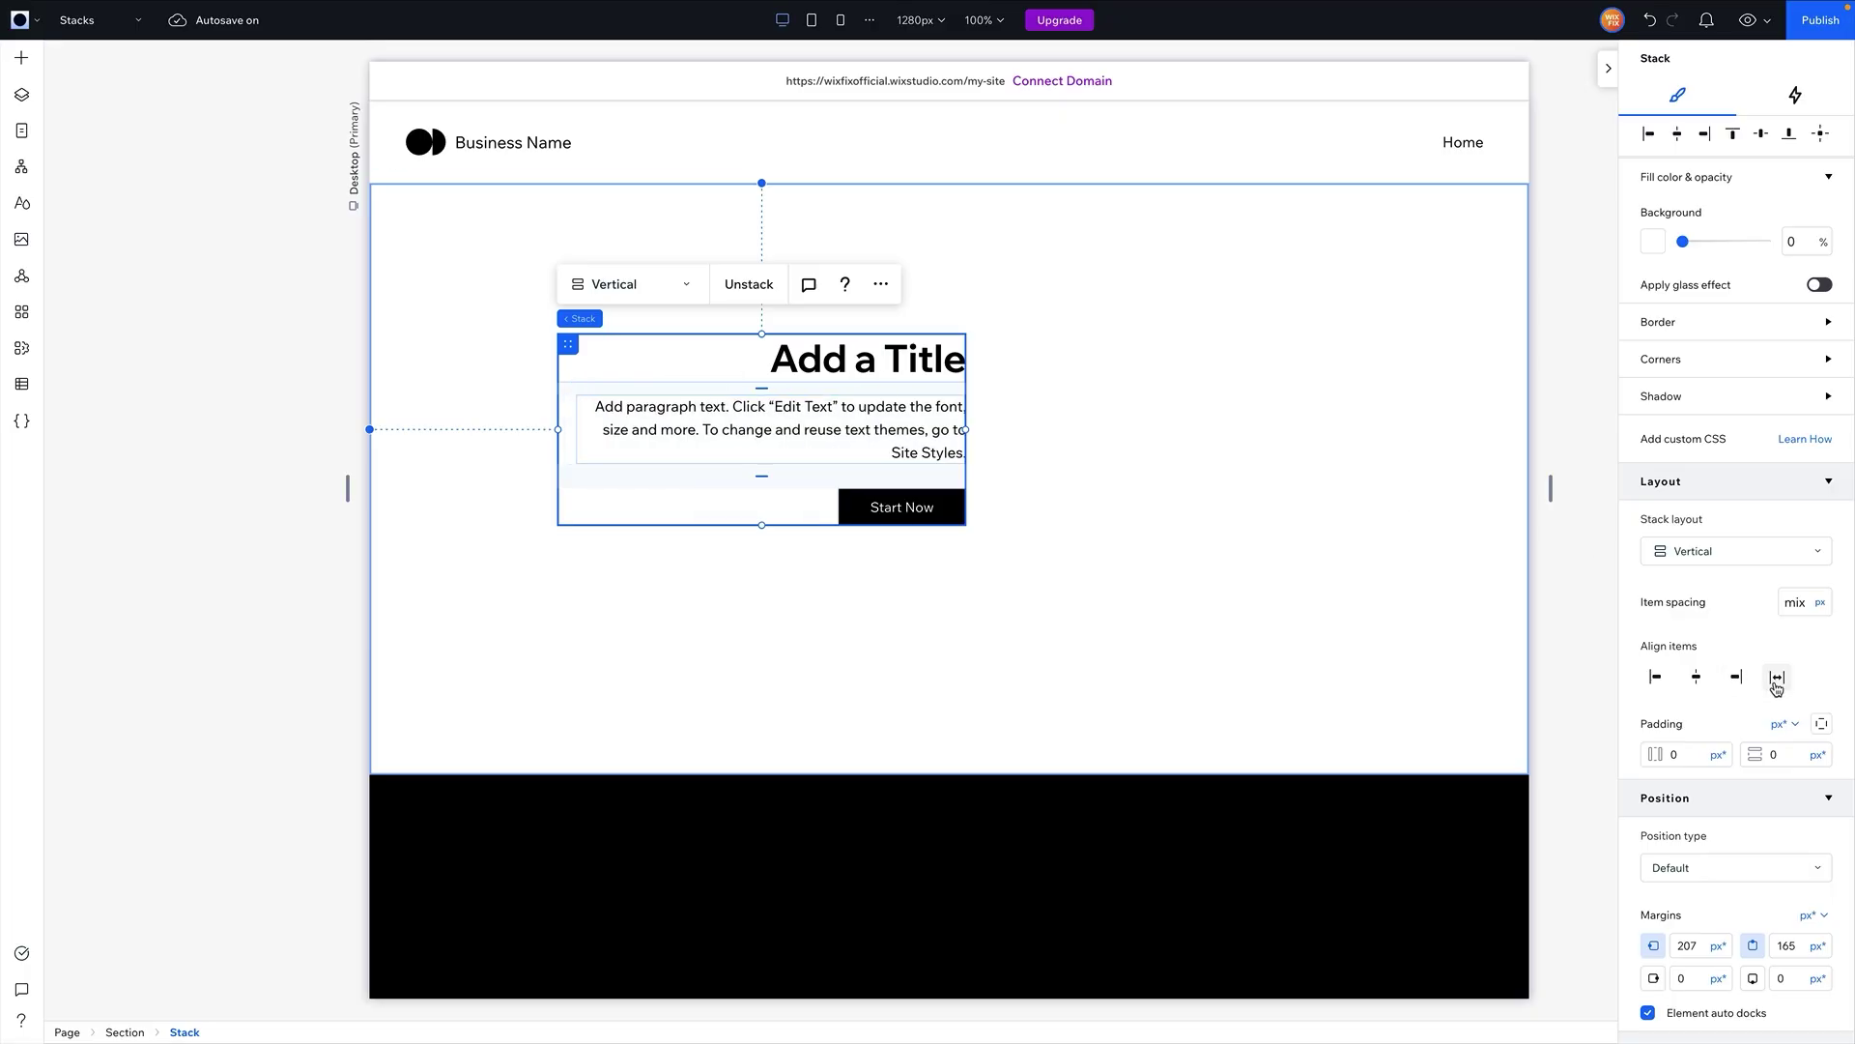
click(1781, 682)
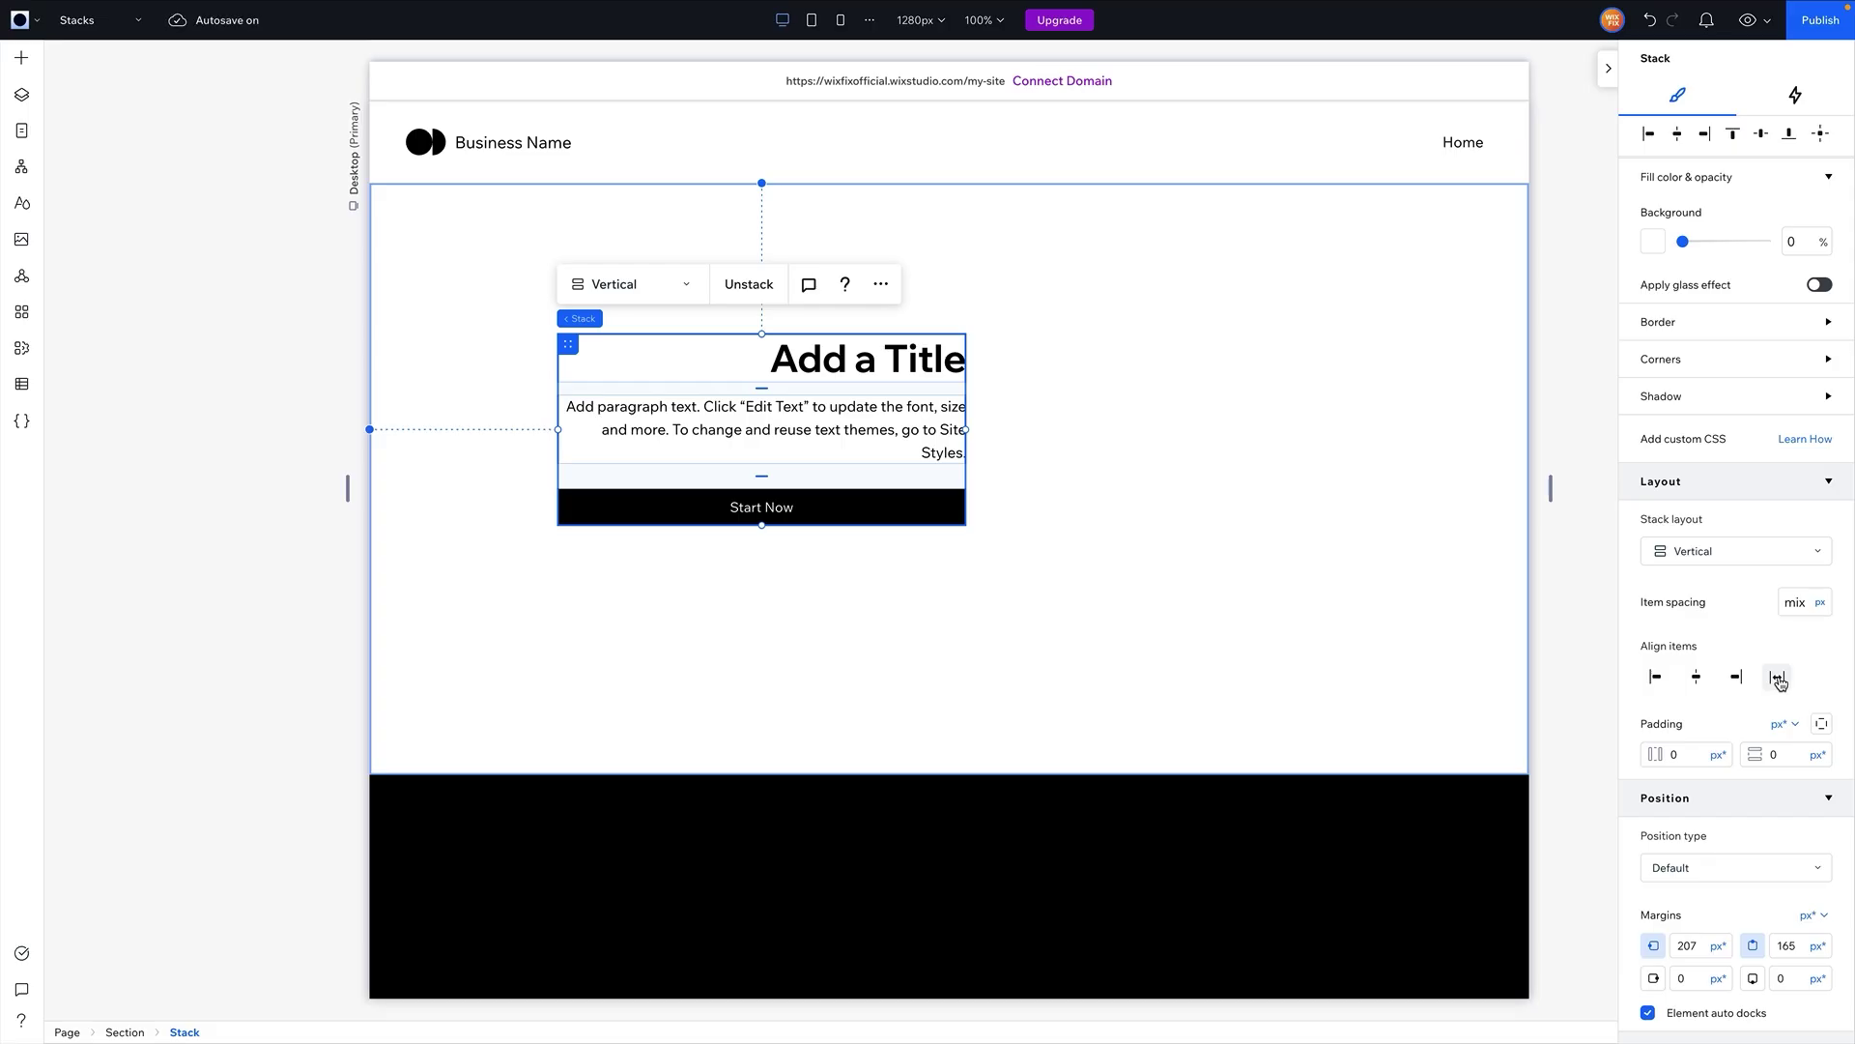
click(1650, 21)
click(1651, 21)
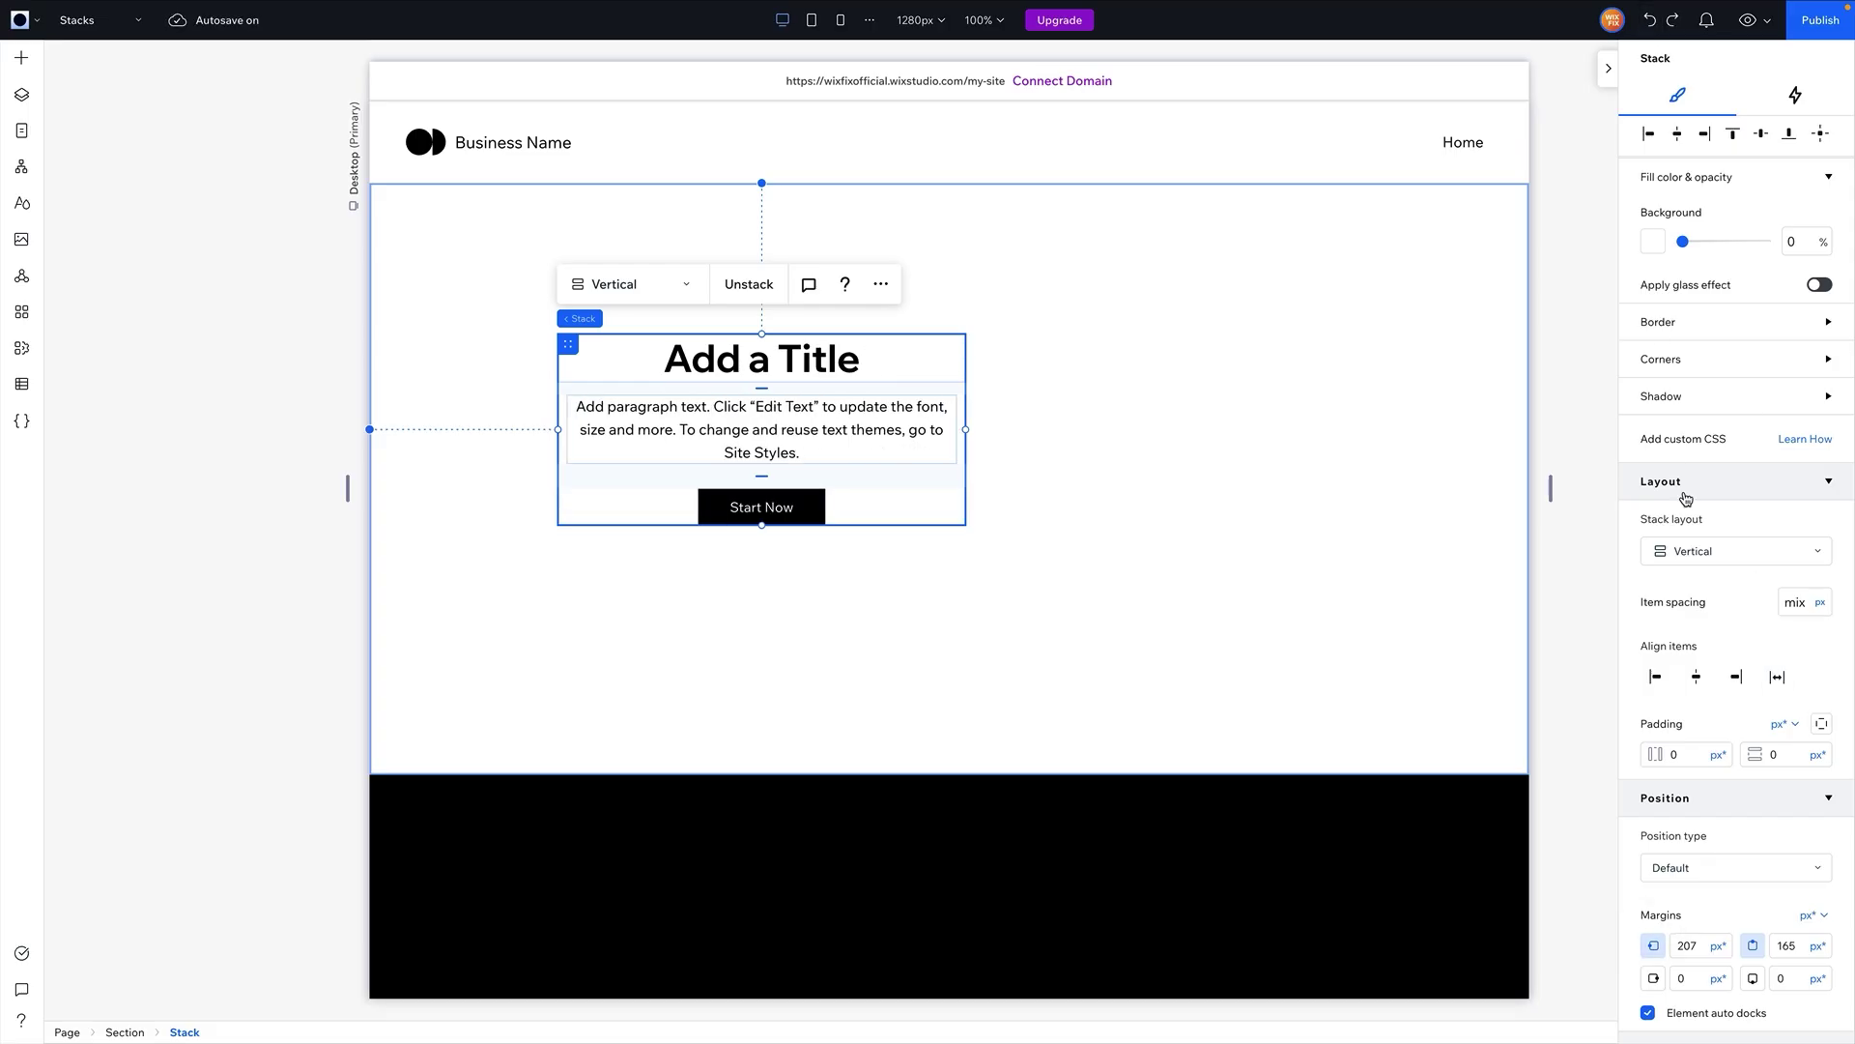
click(1655, 680)
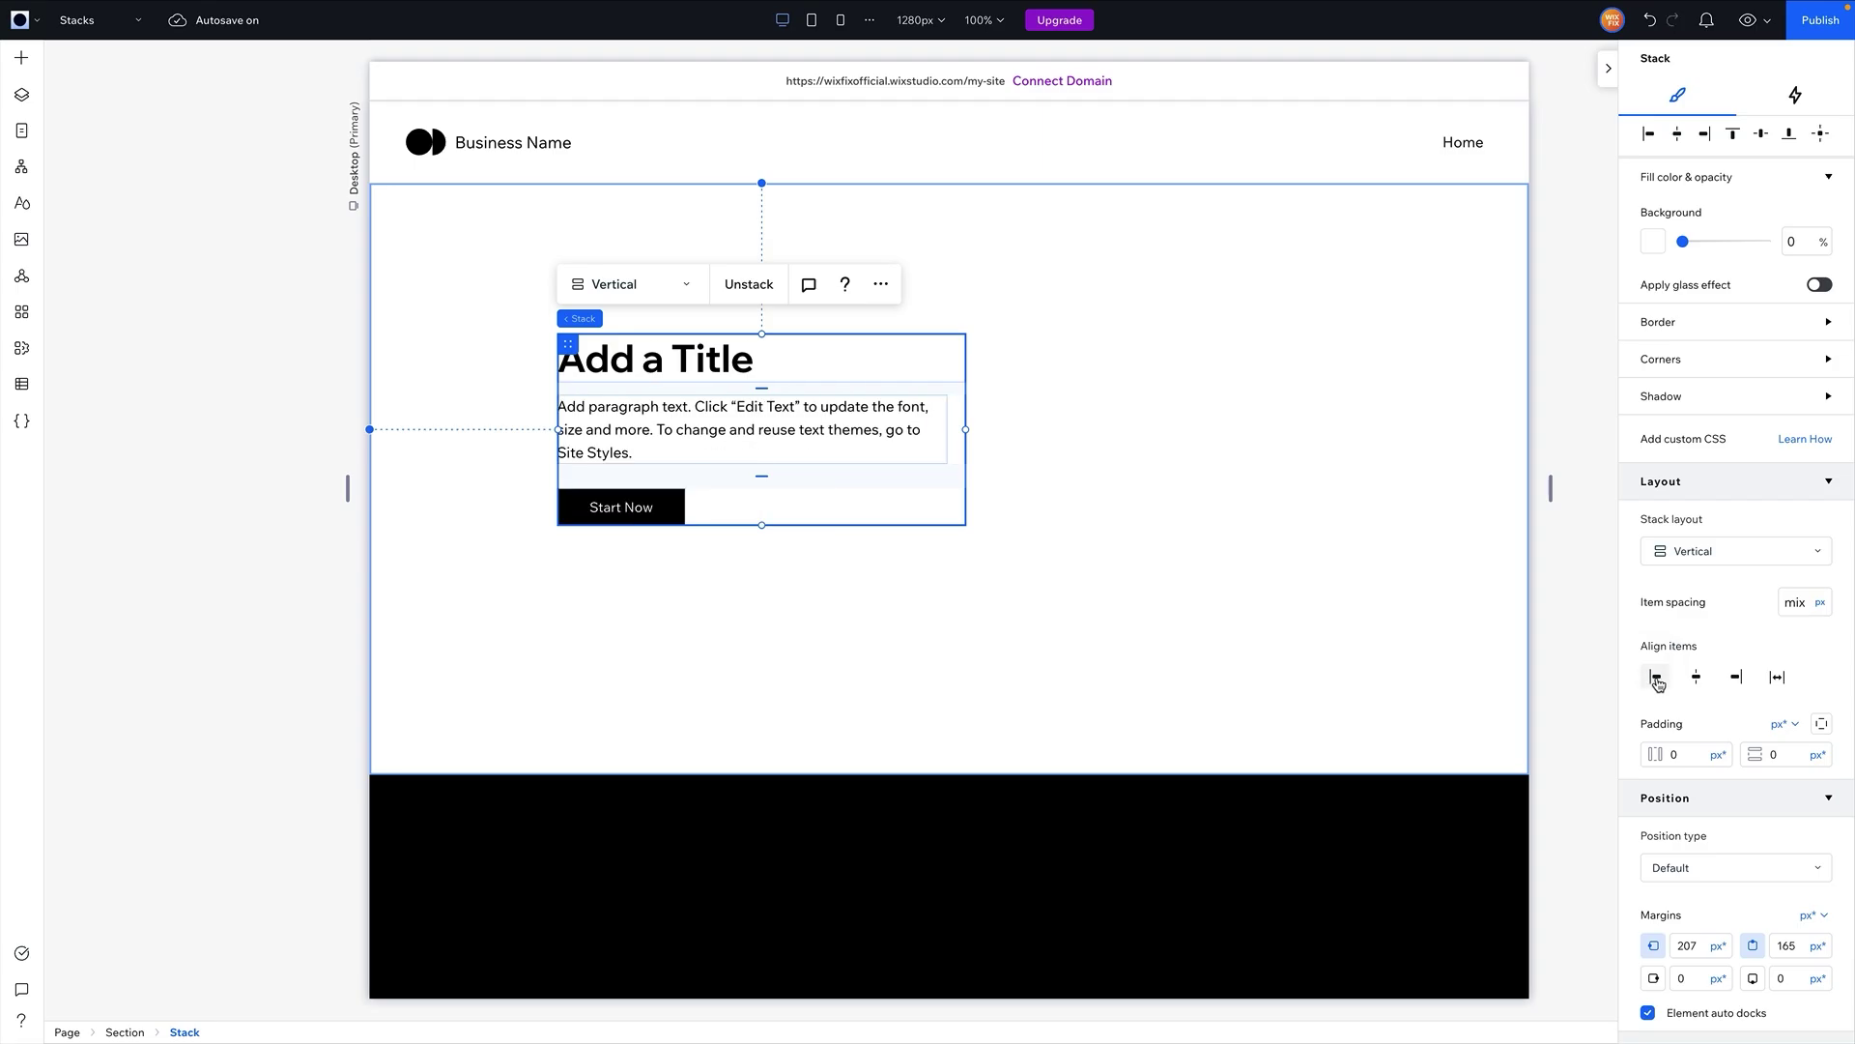
click(1694, 680)
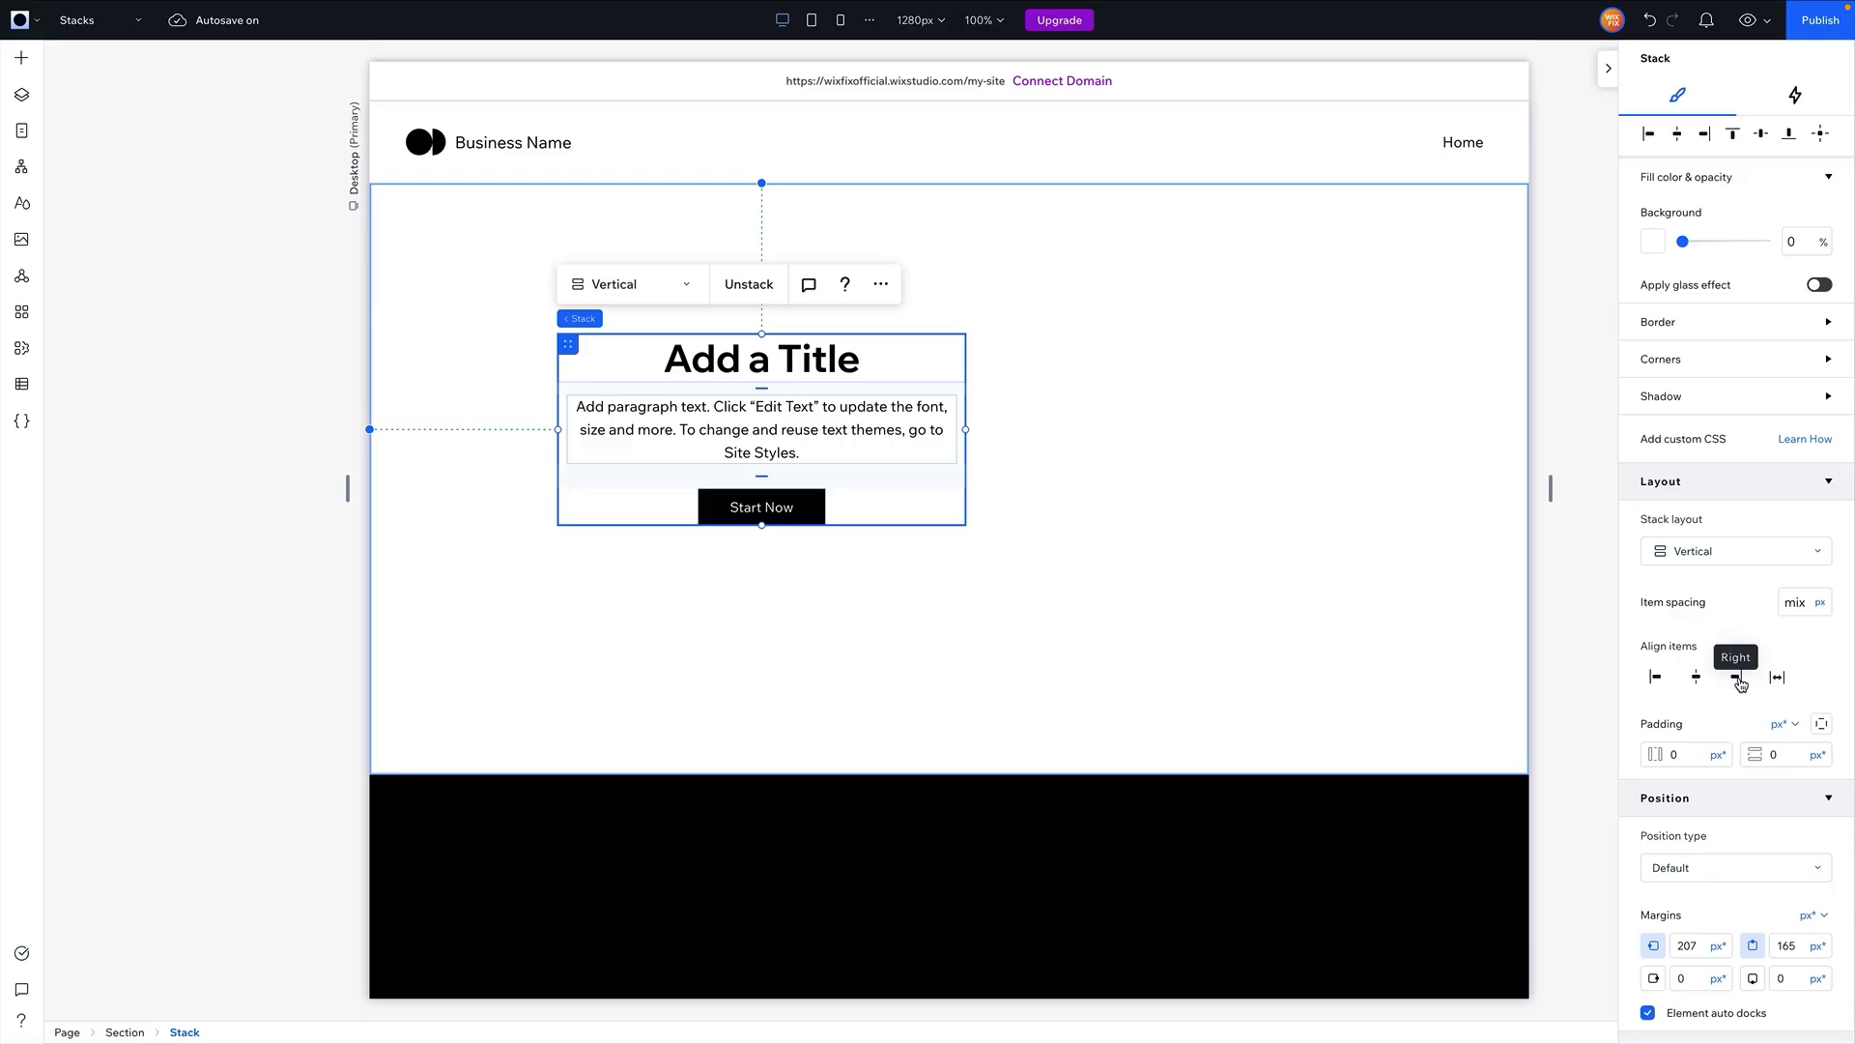
click(1738, 679)
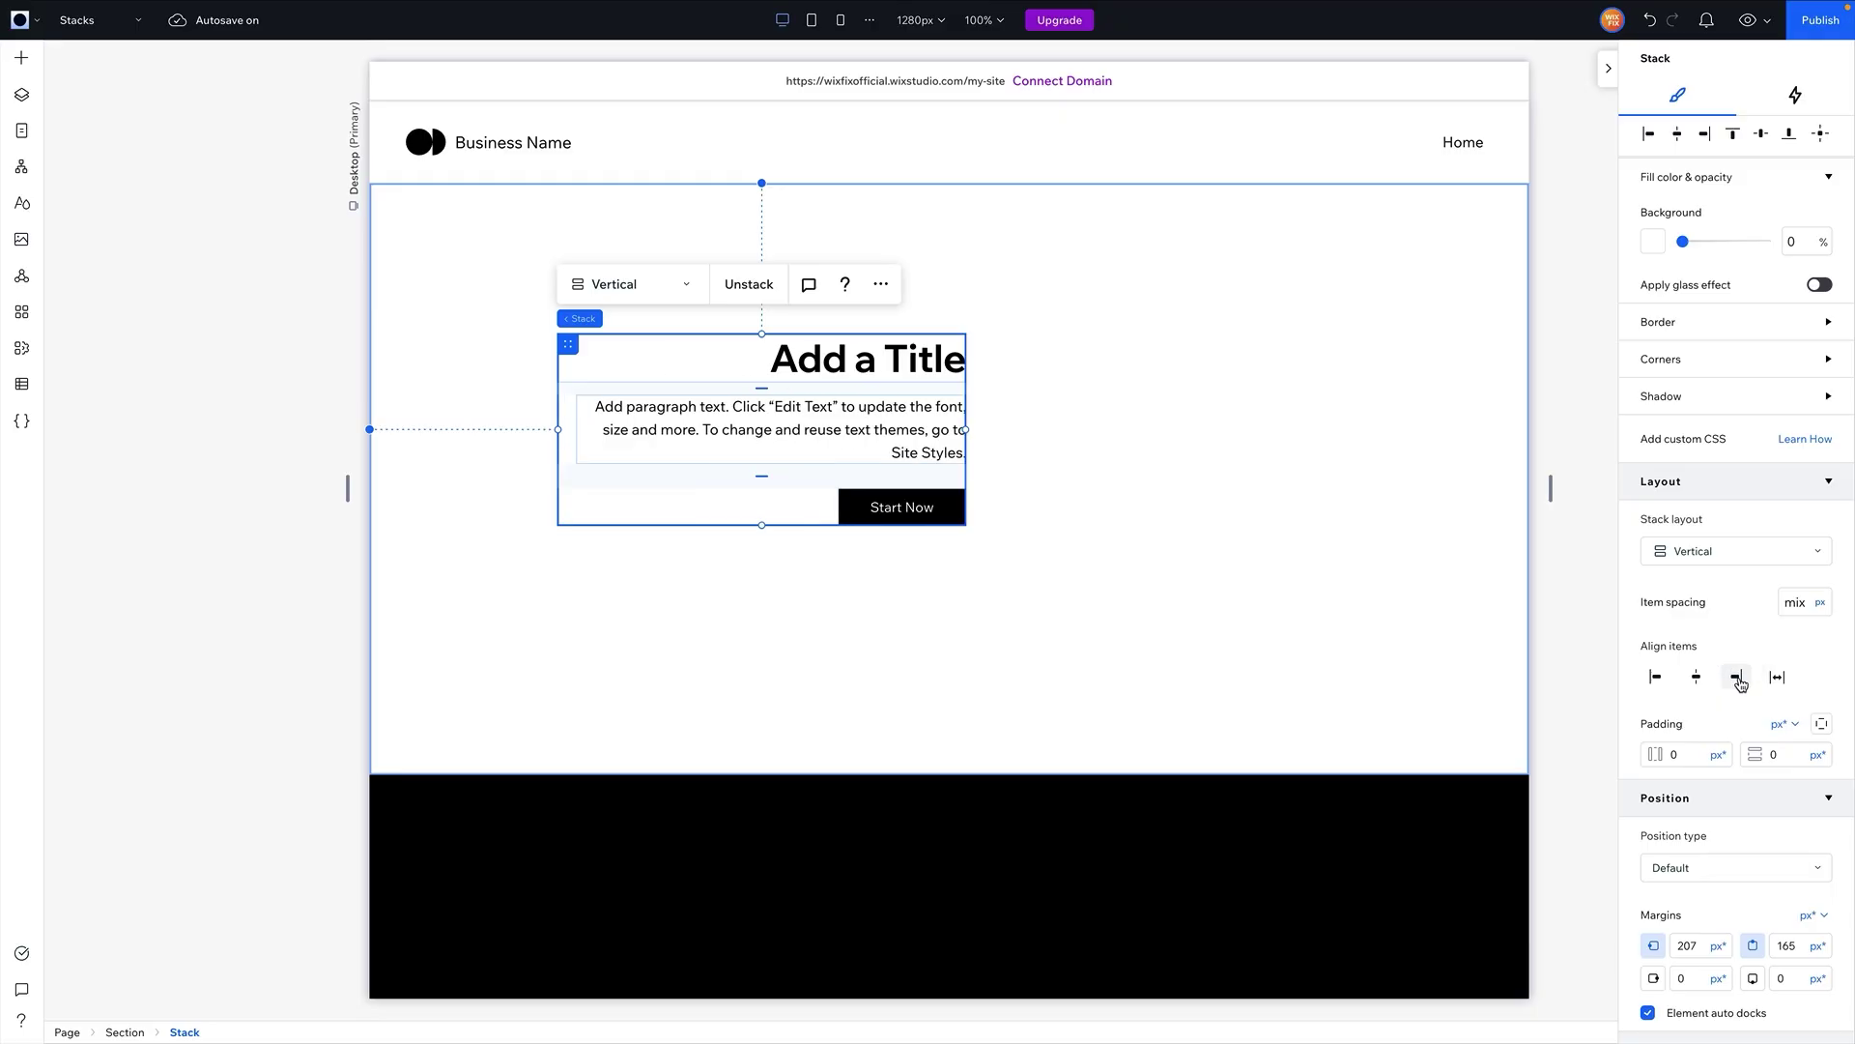
click(1658, 681)
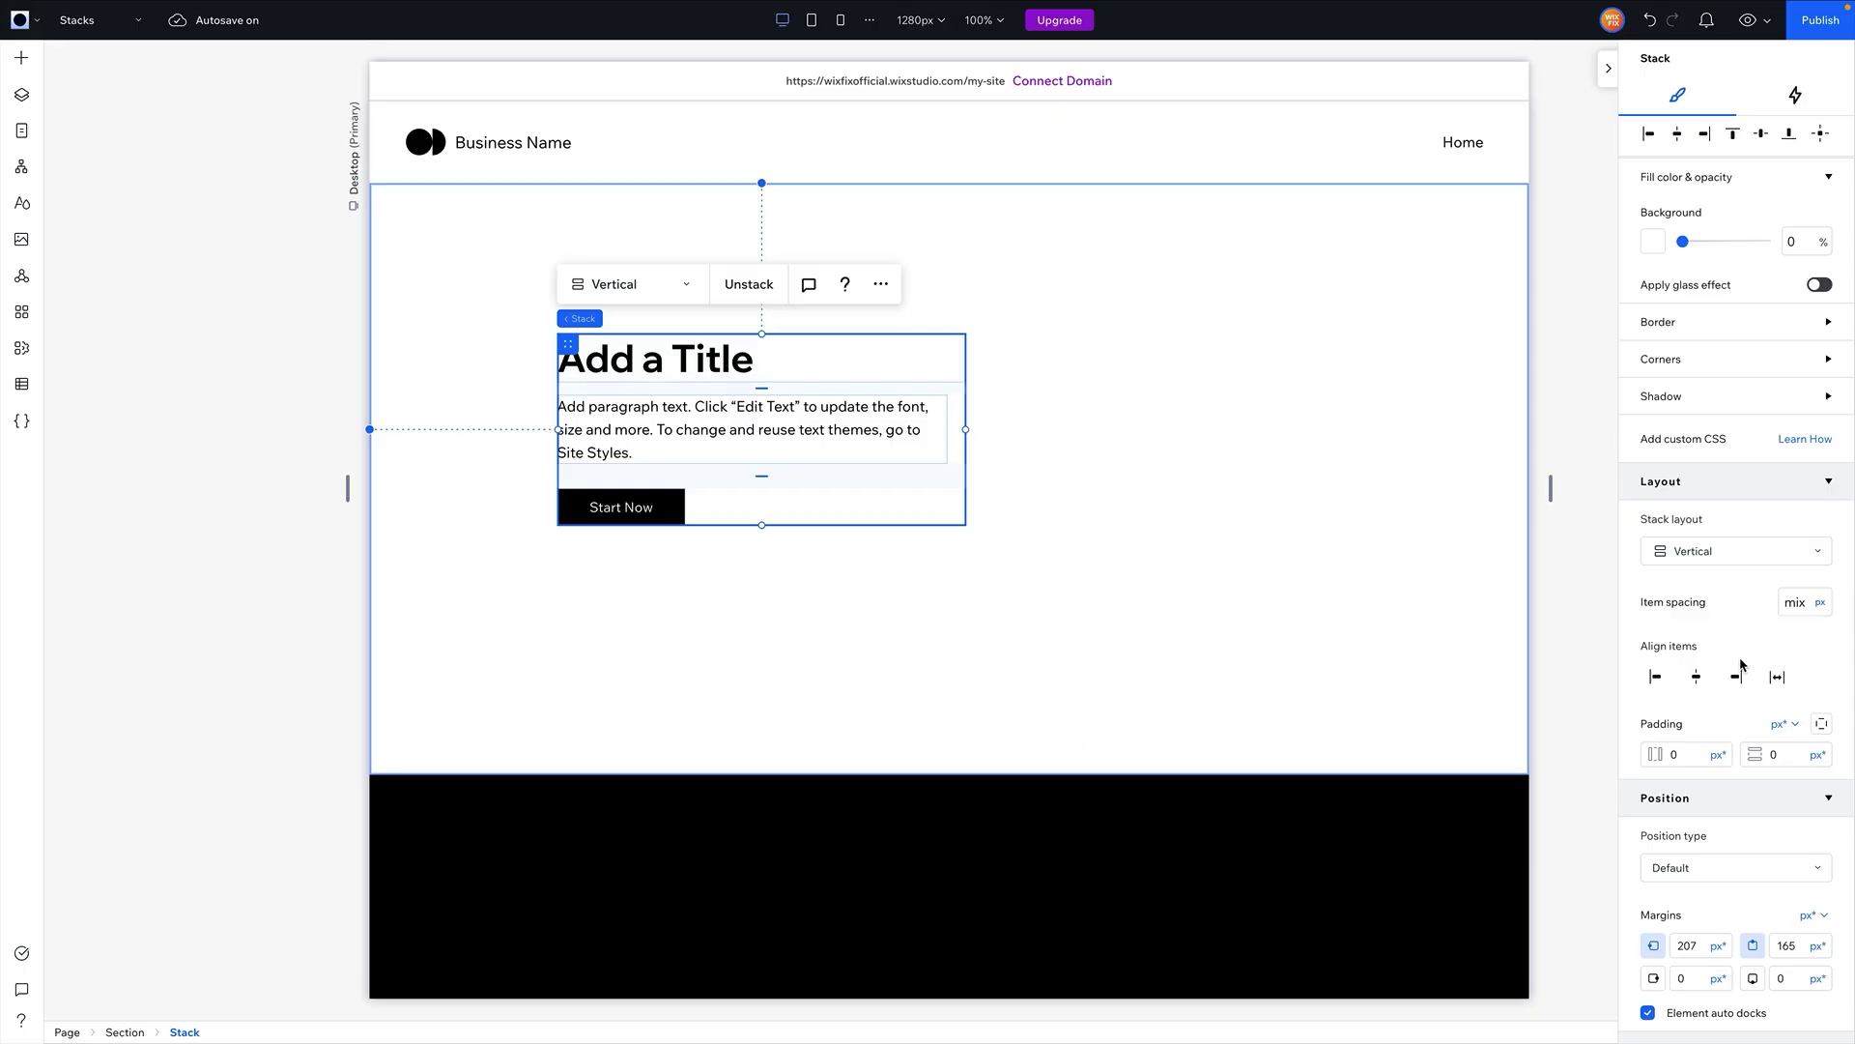
click(1693, 679)
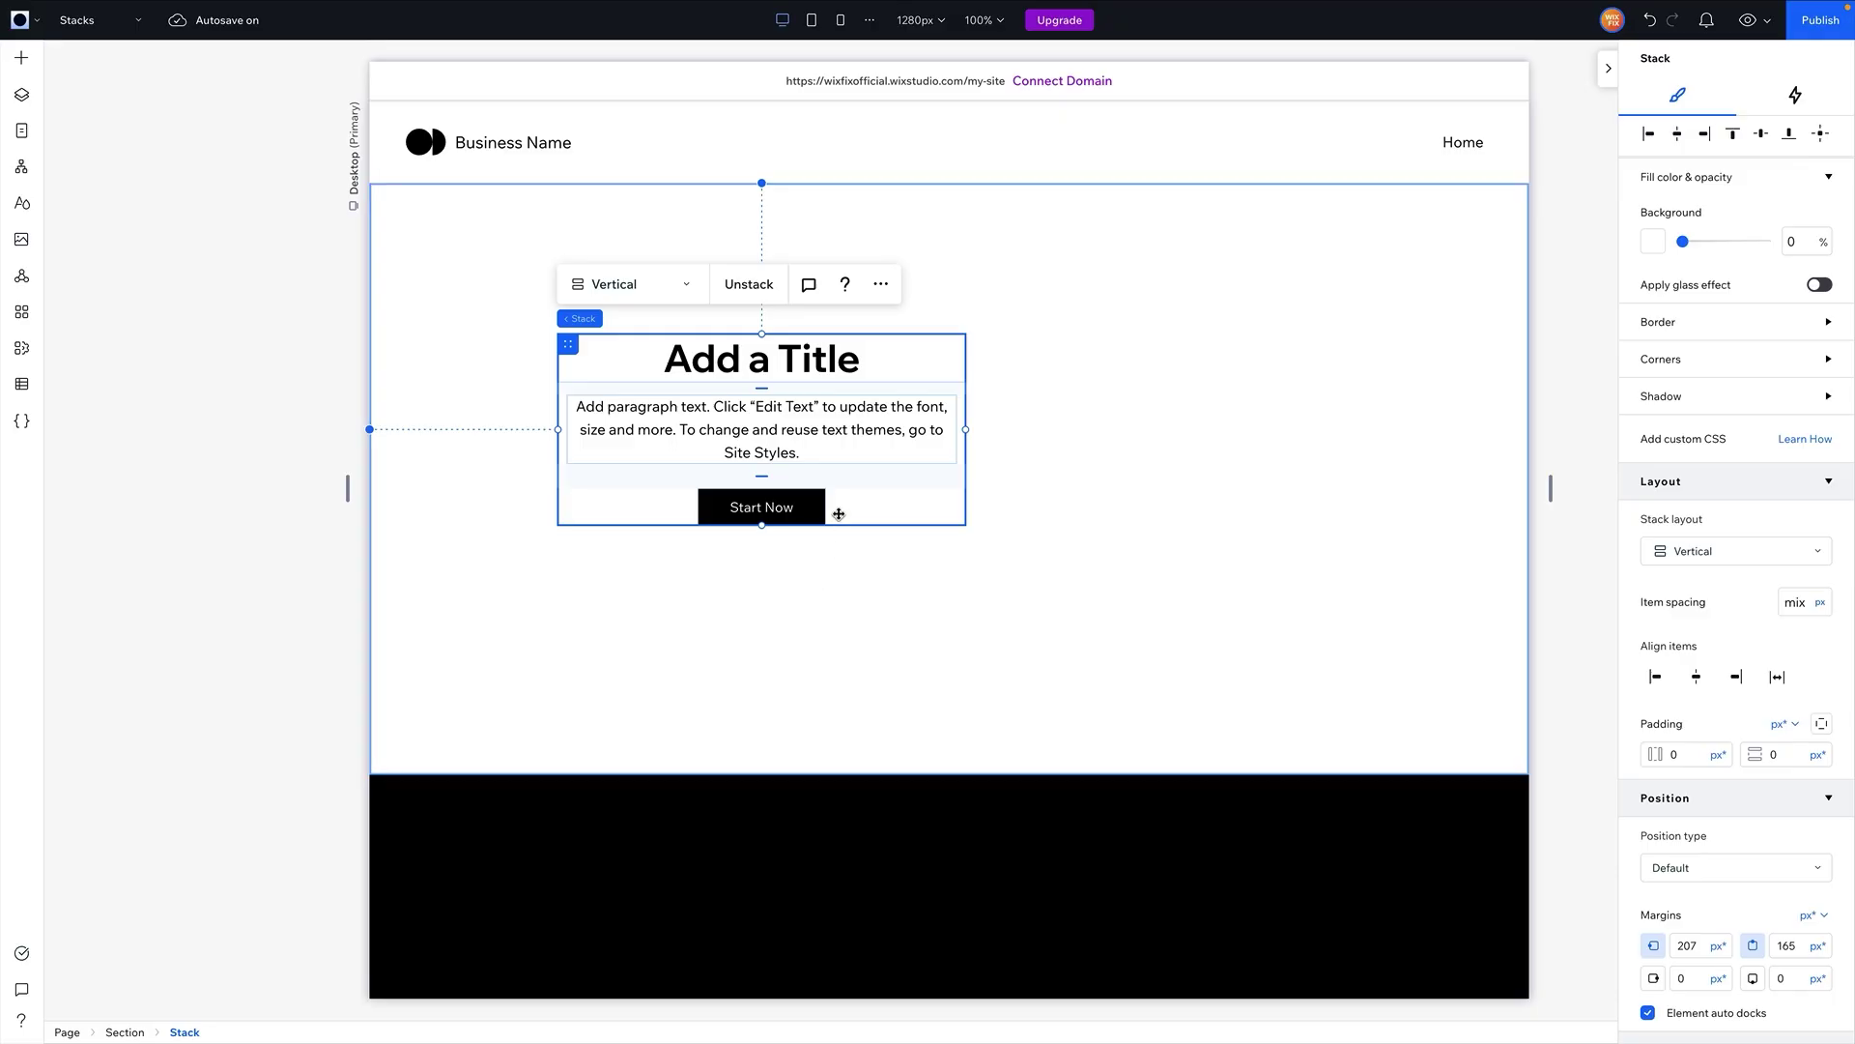
Move the stack toward the page centre and fill it with solid brown at 100% opacity, glass effect off
drag(850, 480, 1015, 500)
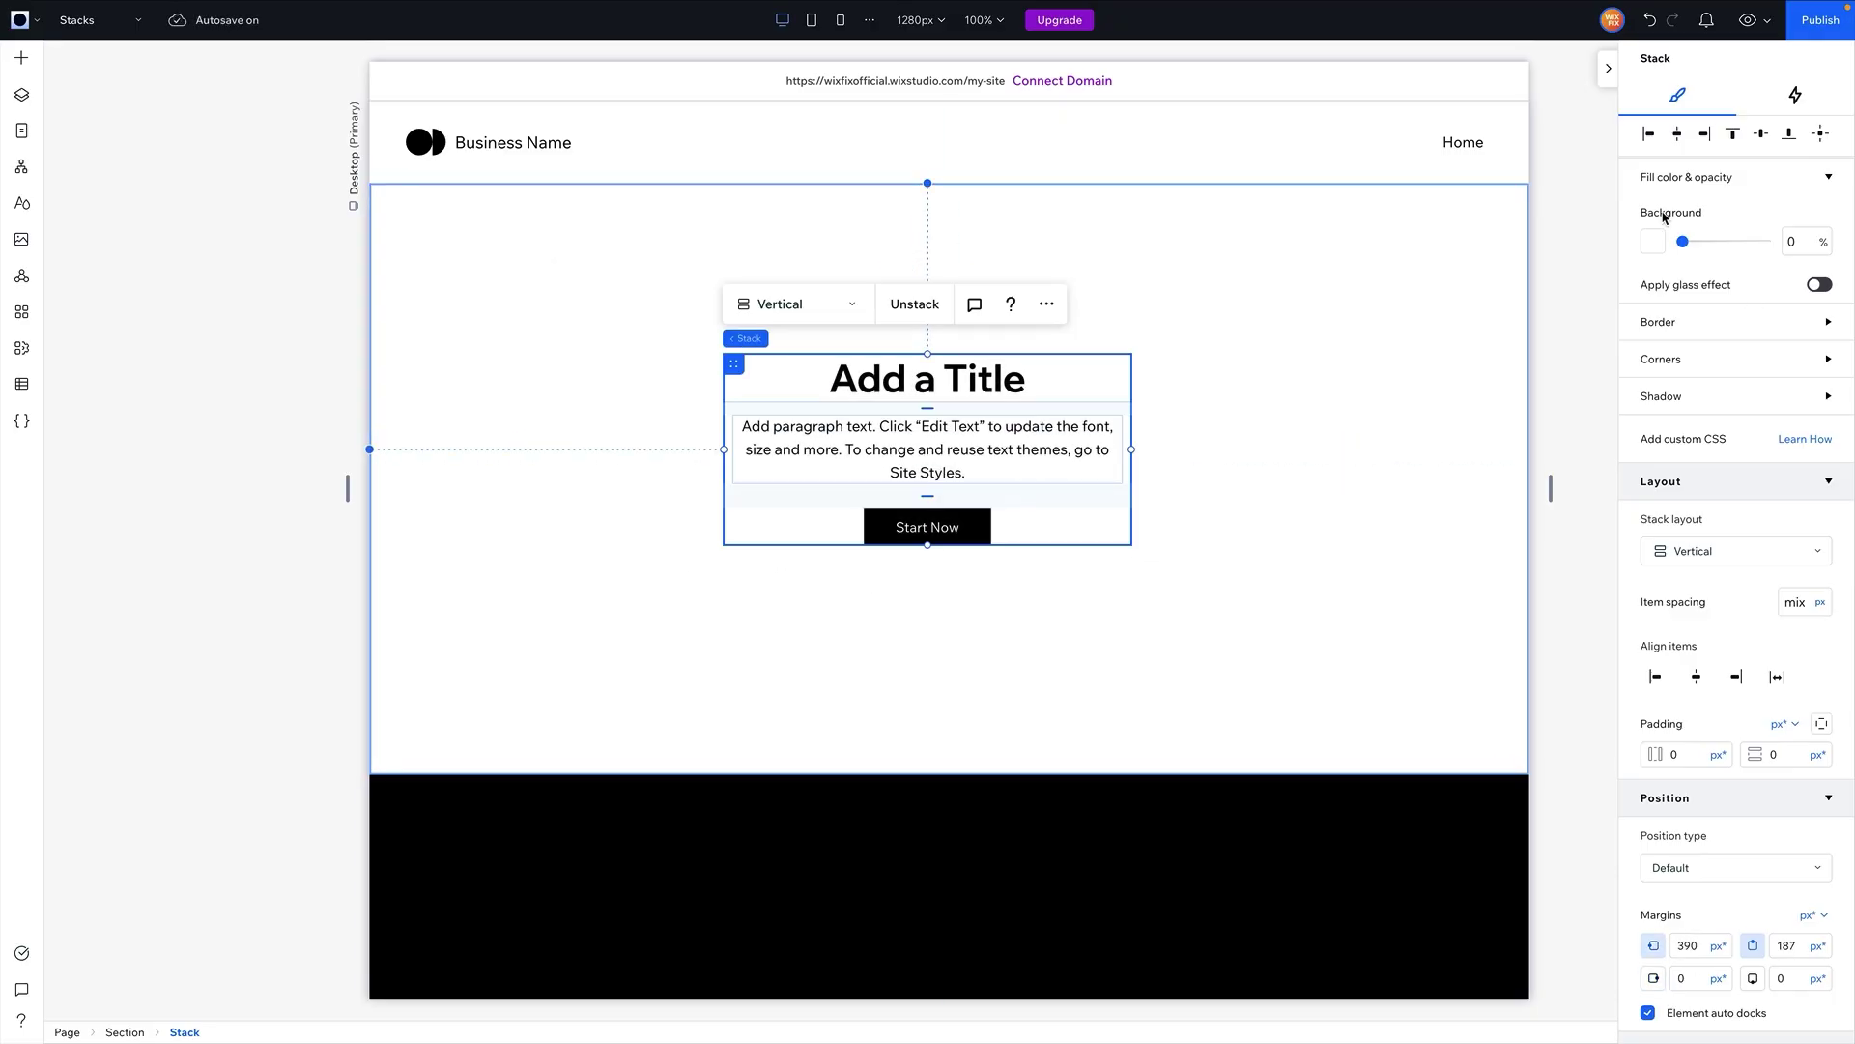
scroll(1698, 351, up, 3)
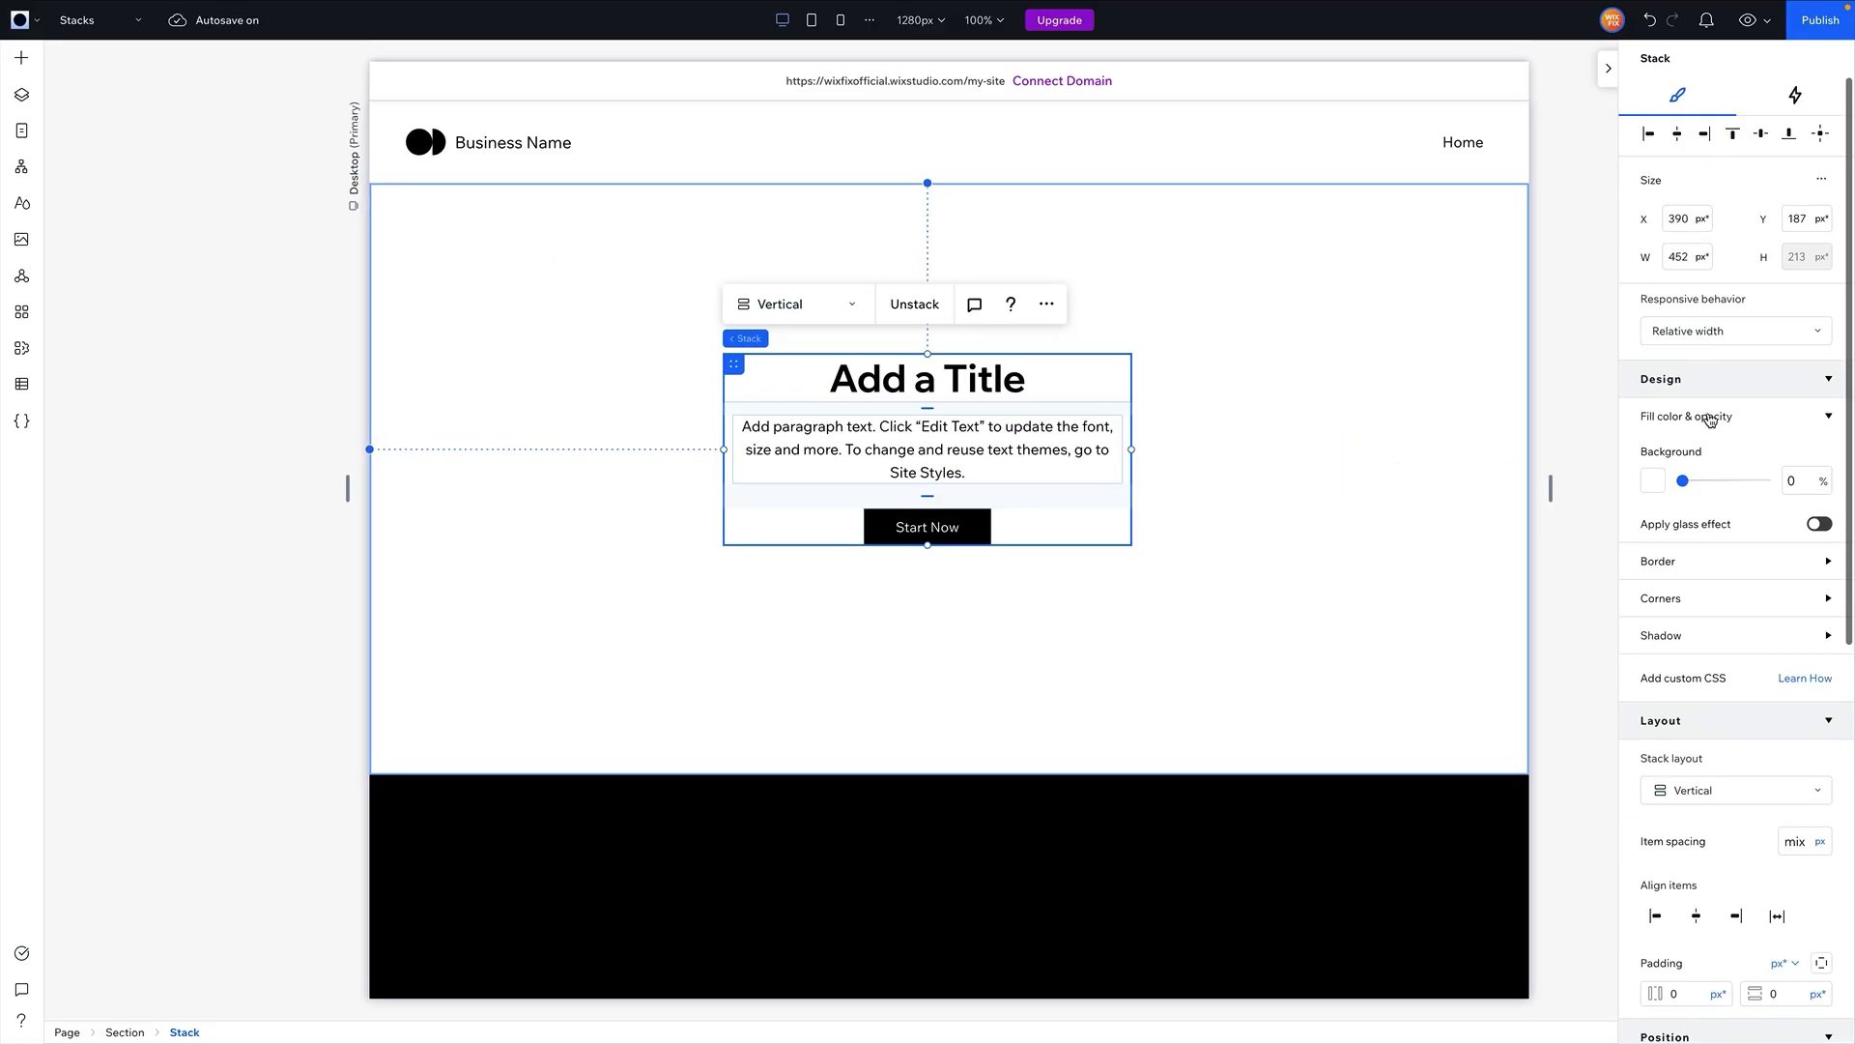
click(1654, 481)
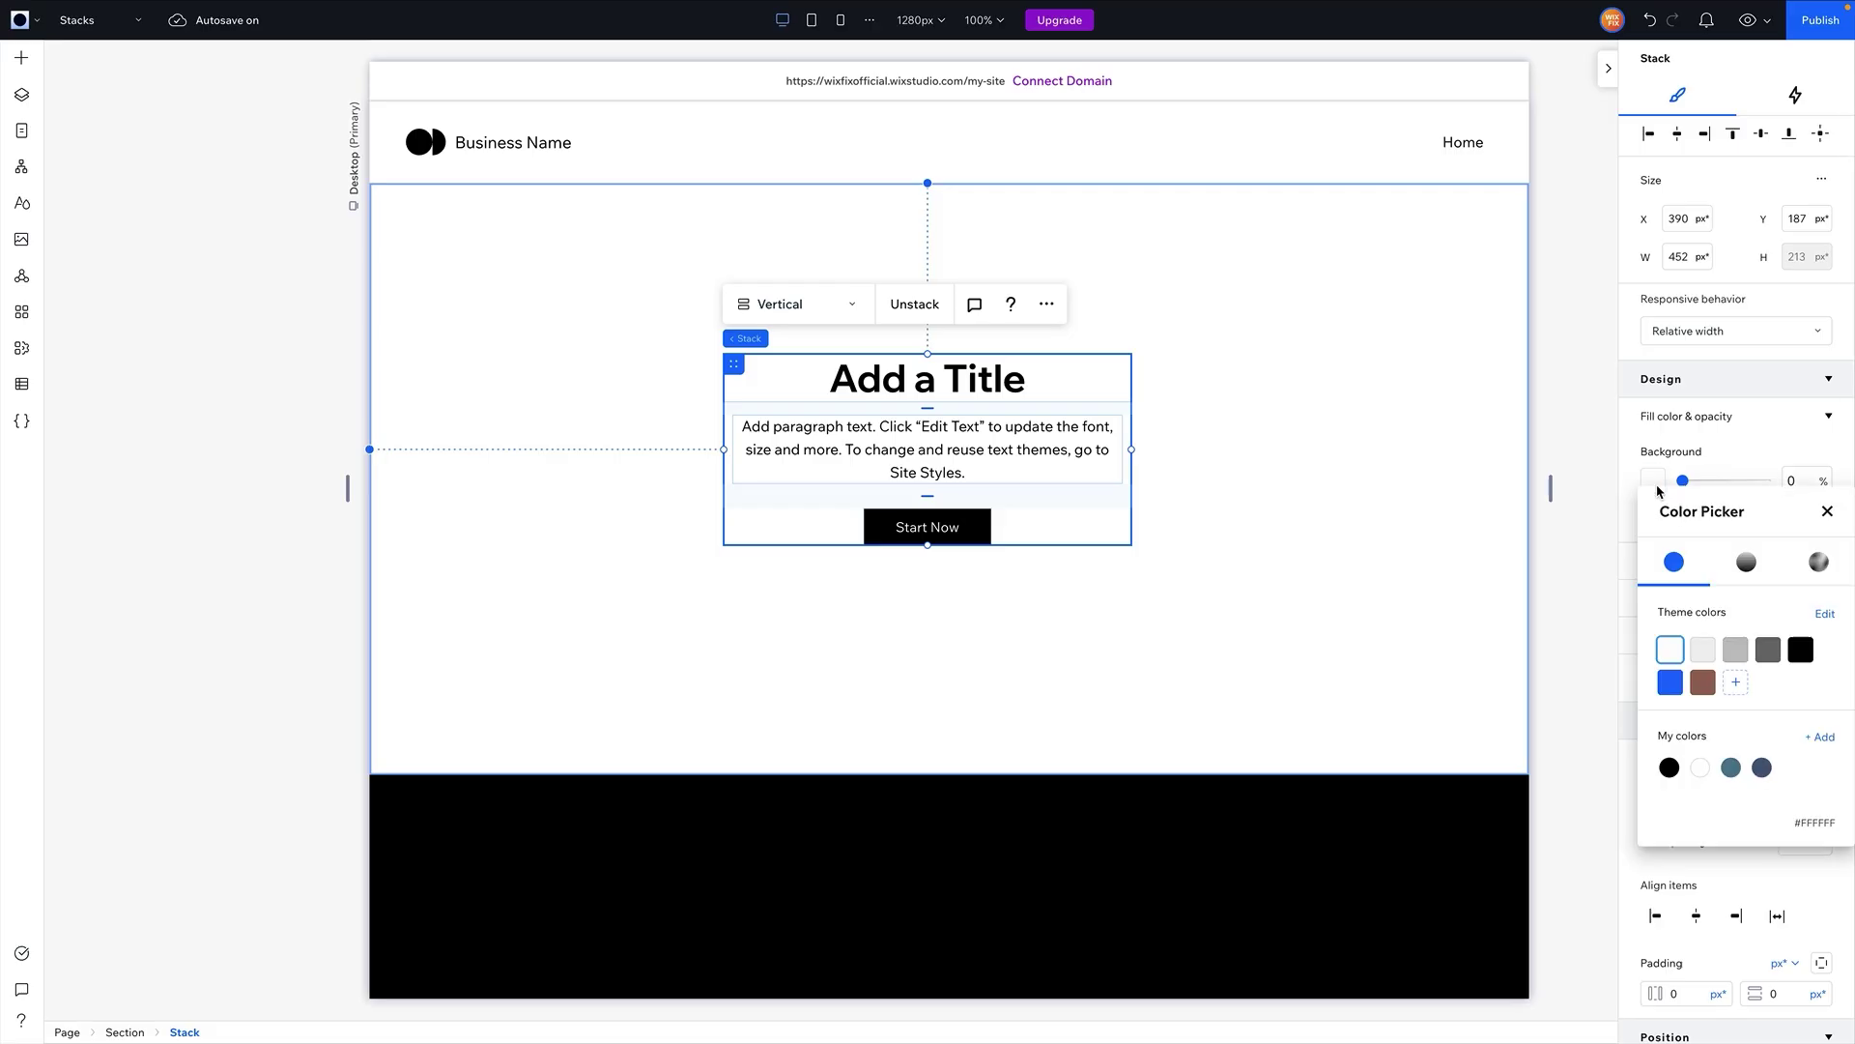
click(1702, 684)
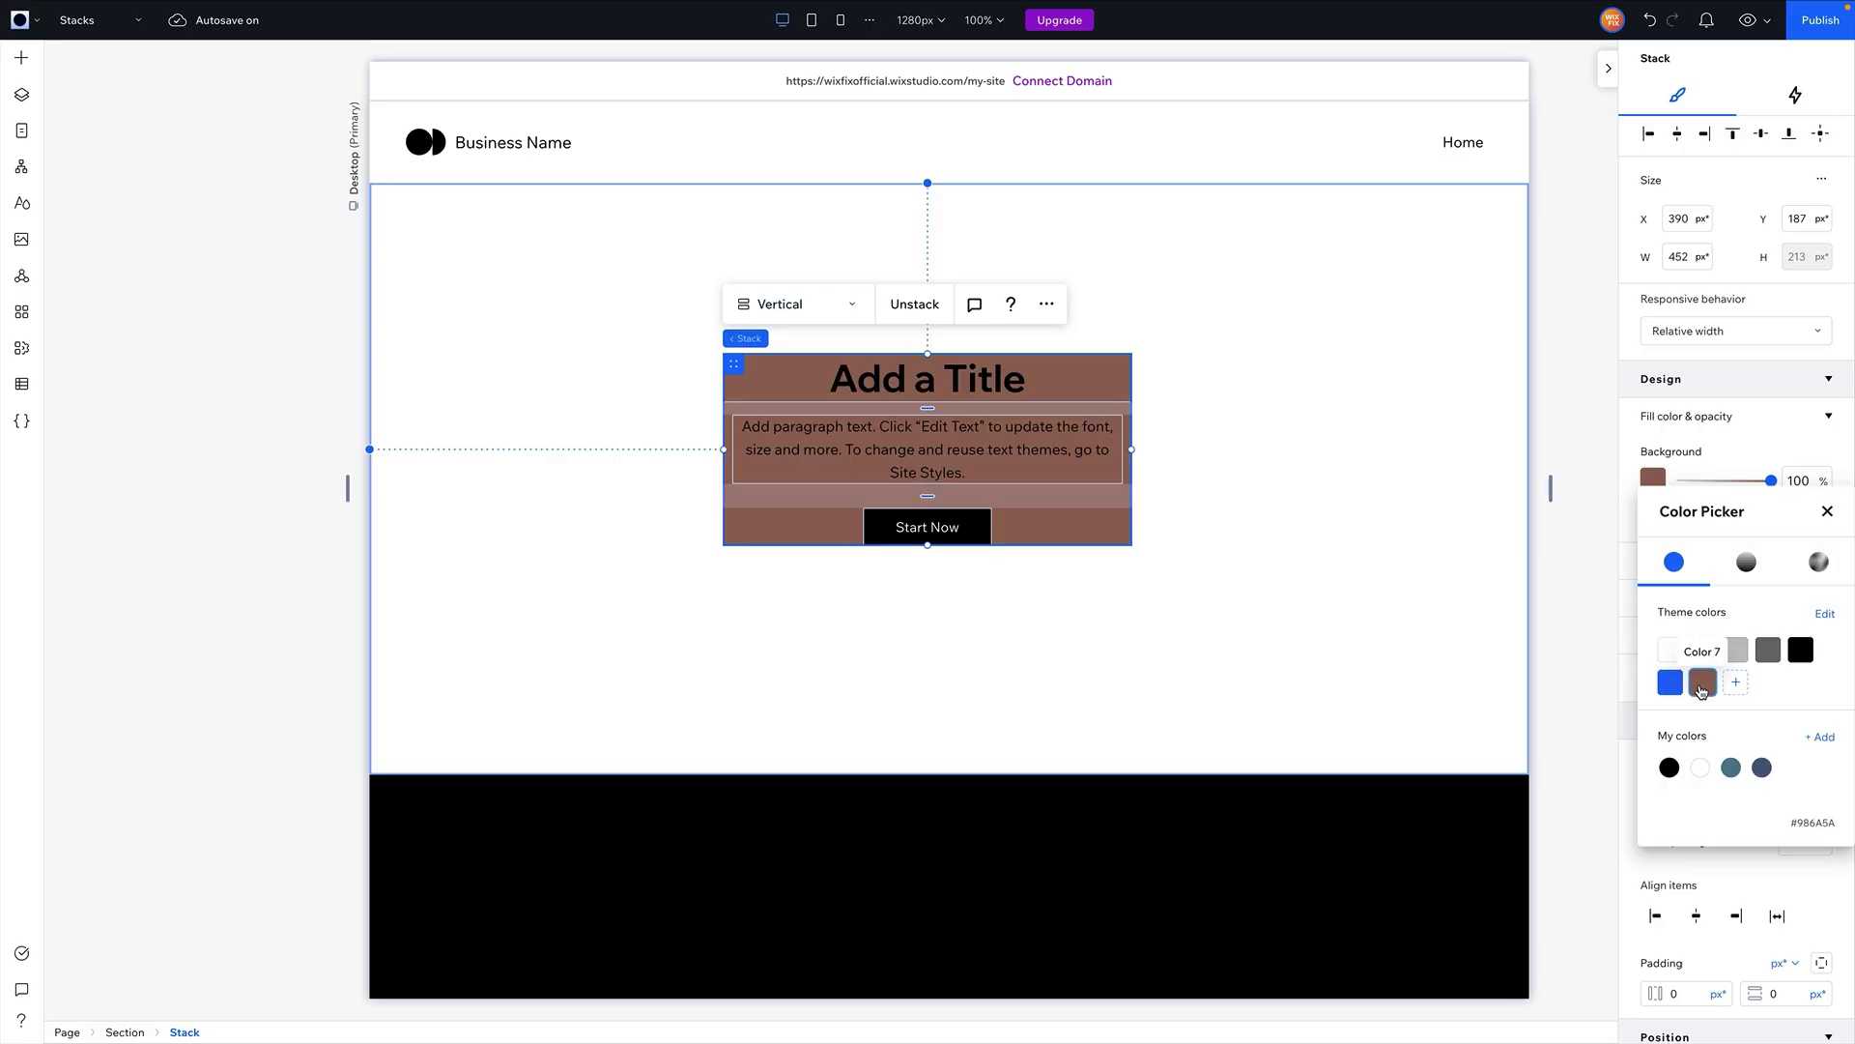
click(1627, 427)
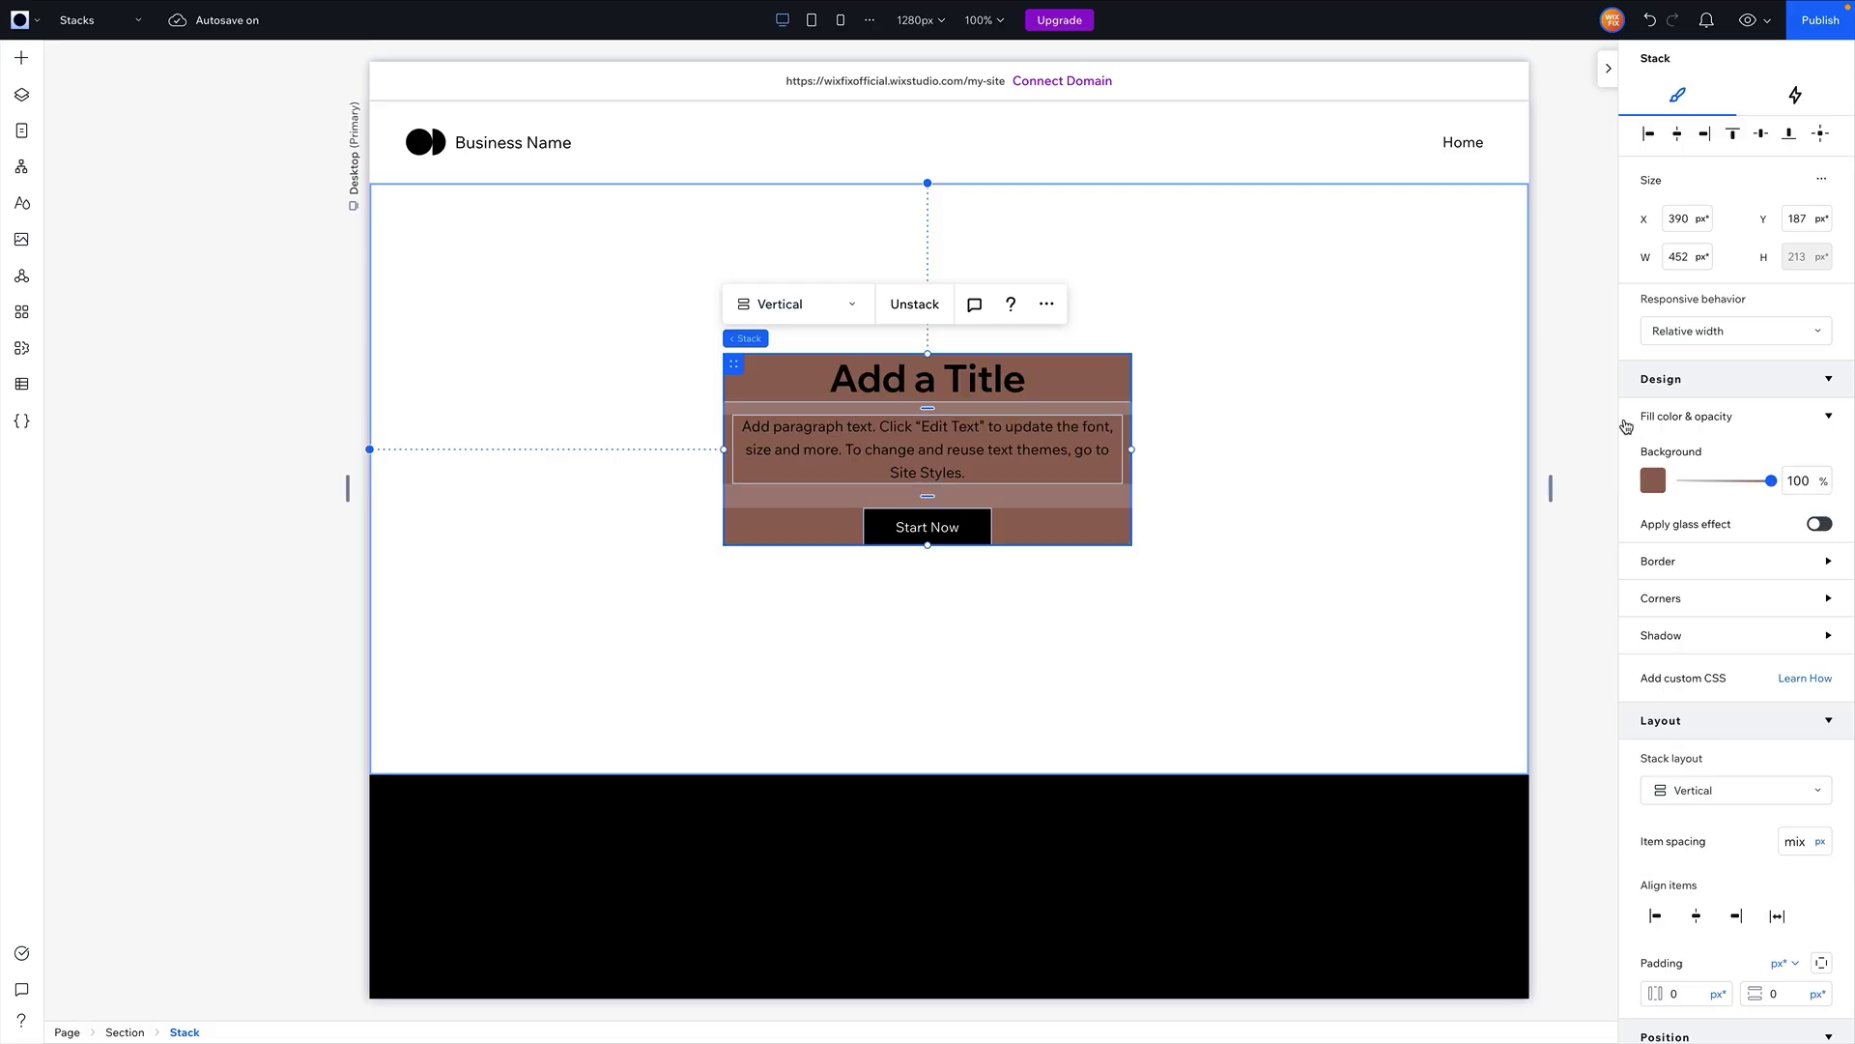
click(1700, 529)
click(1699, 529)
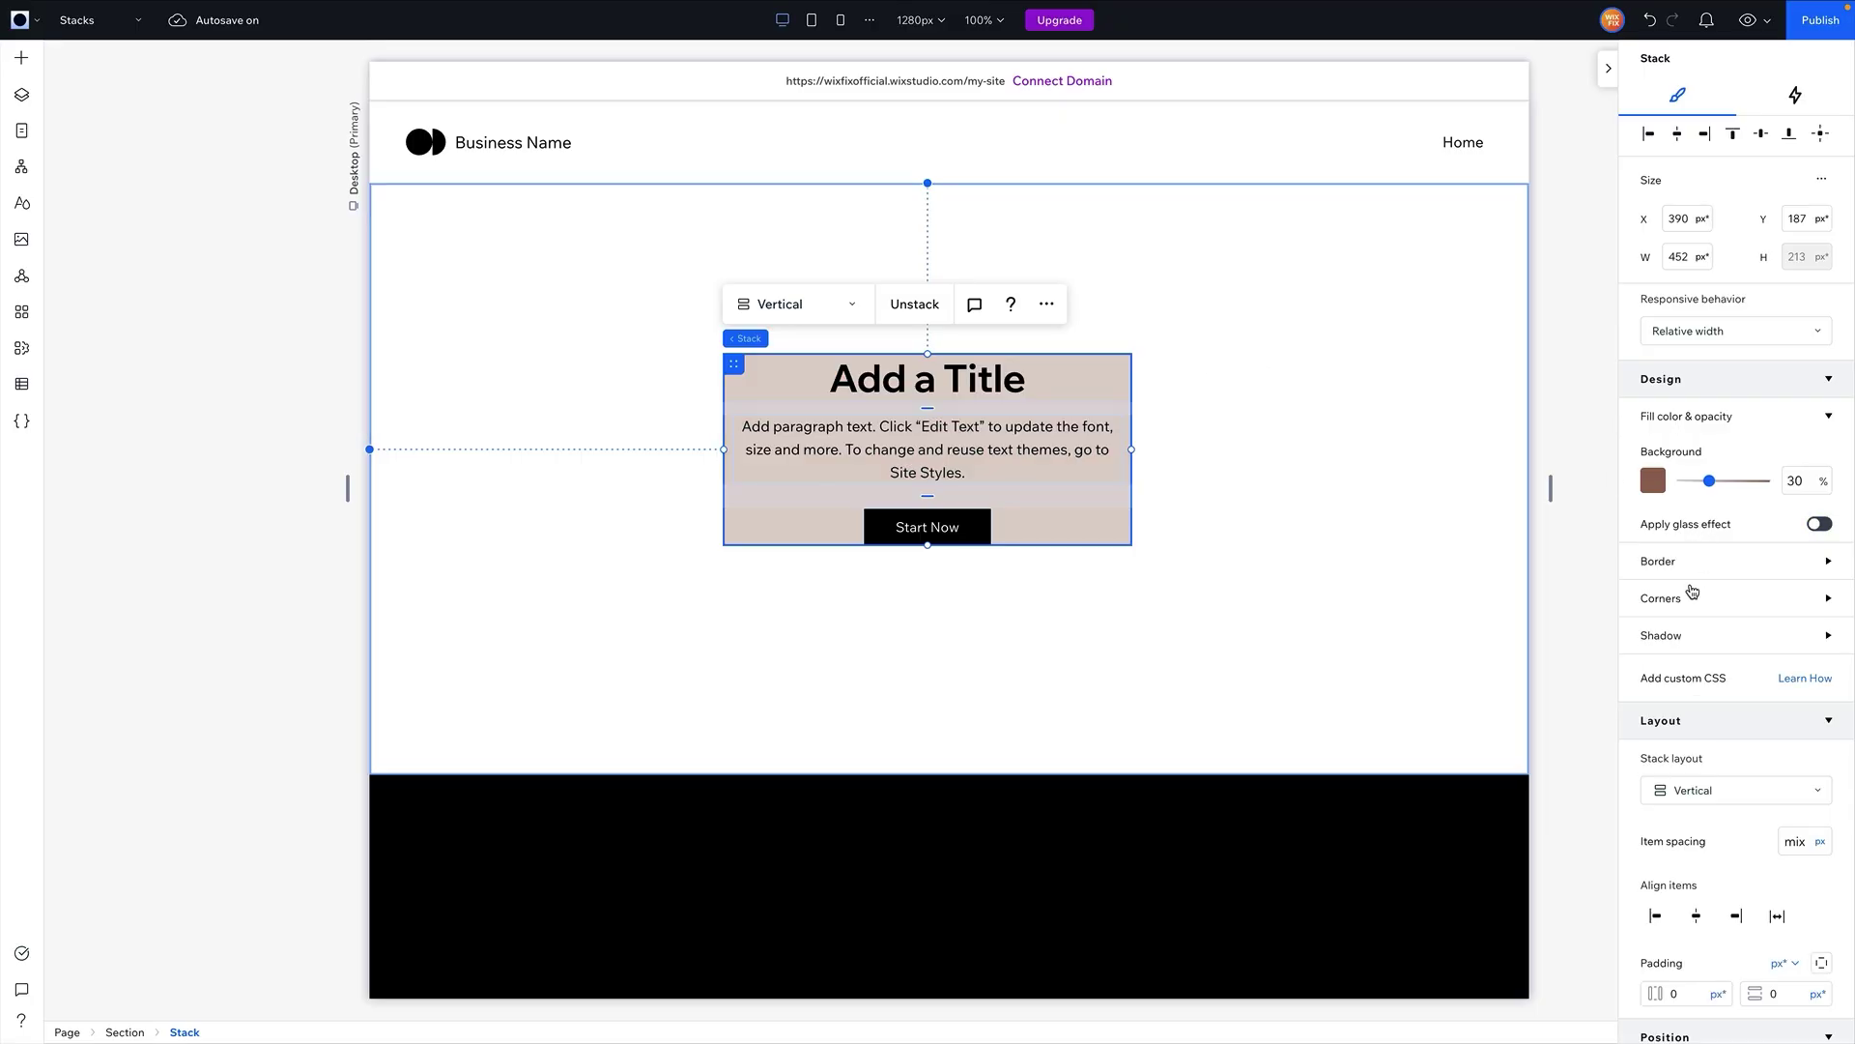
drag(1710, 480, 1773, 482)
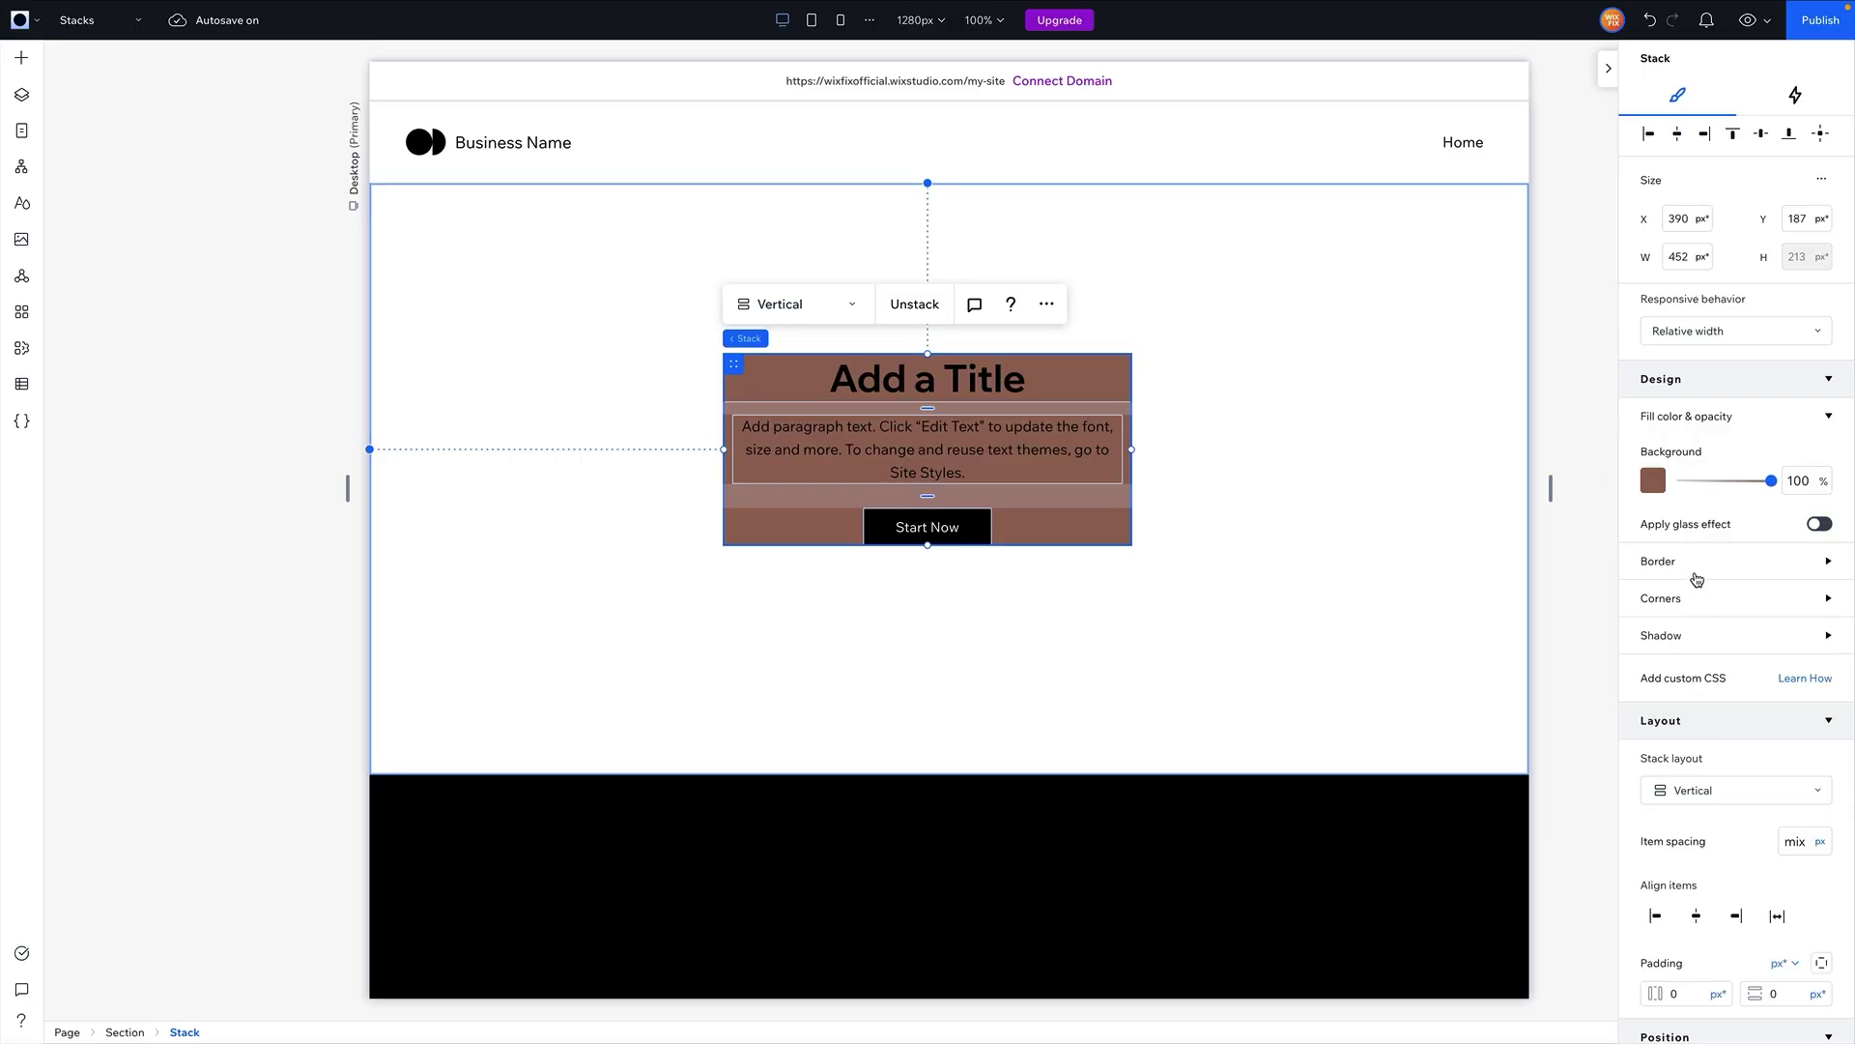
Round the stack's corners to a 24 px radius, then select the surrounding section
click(1694, 606)
click(1665, 657)
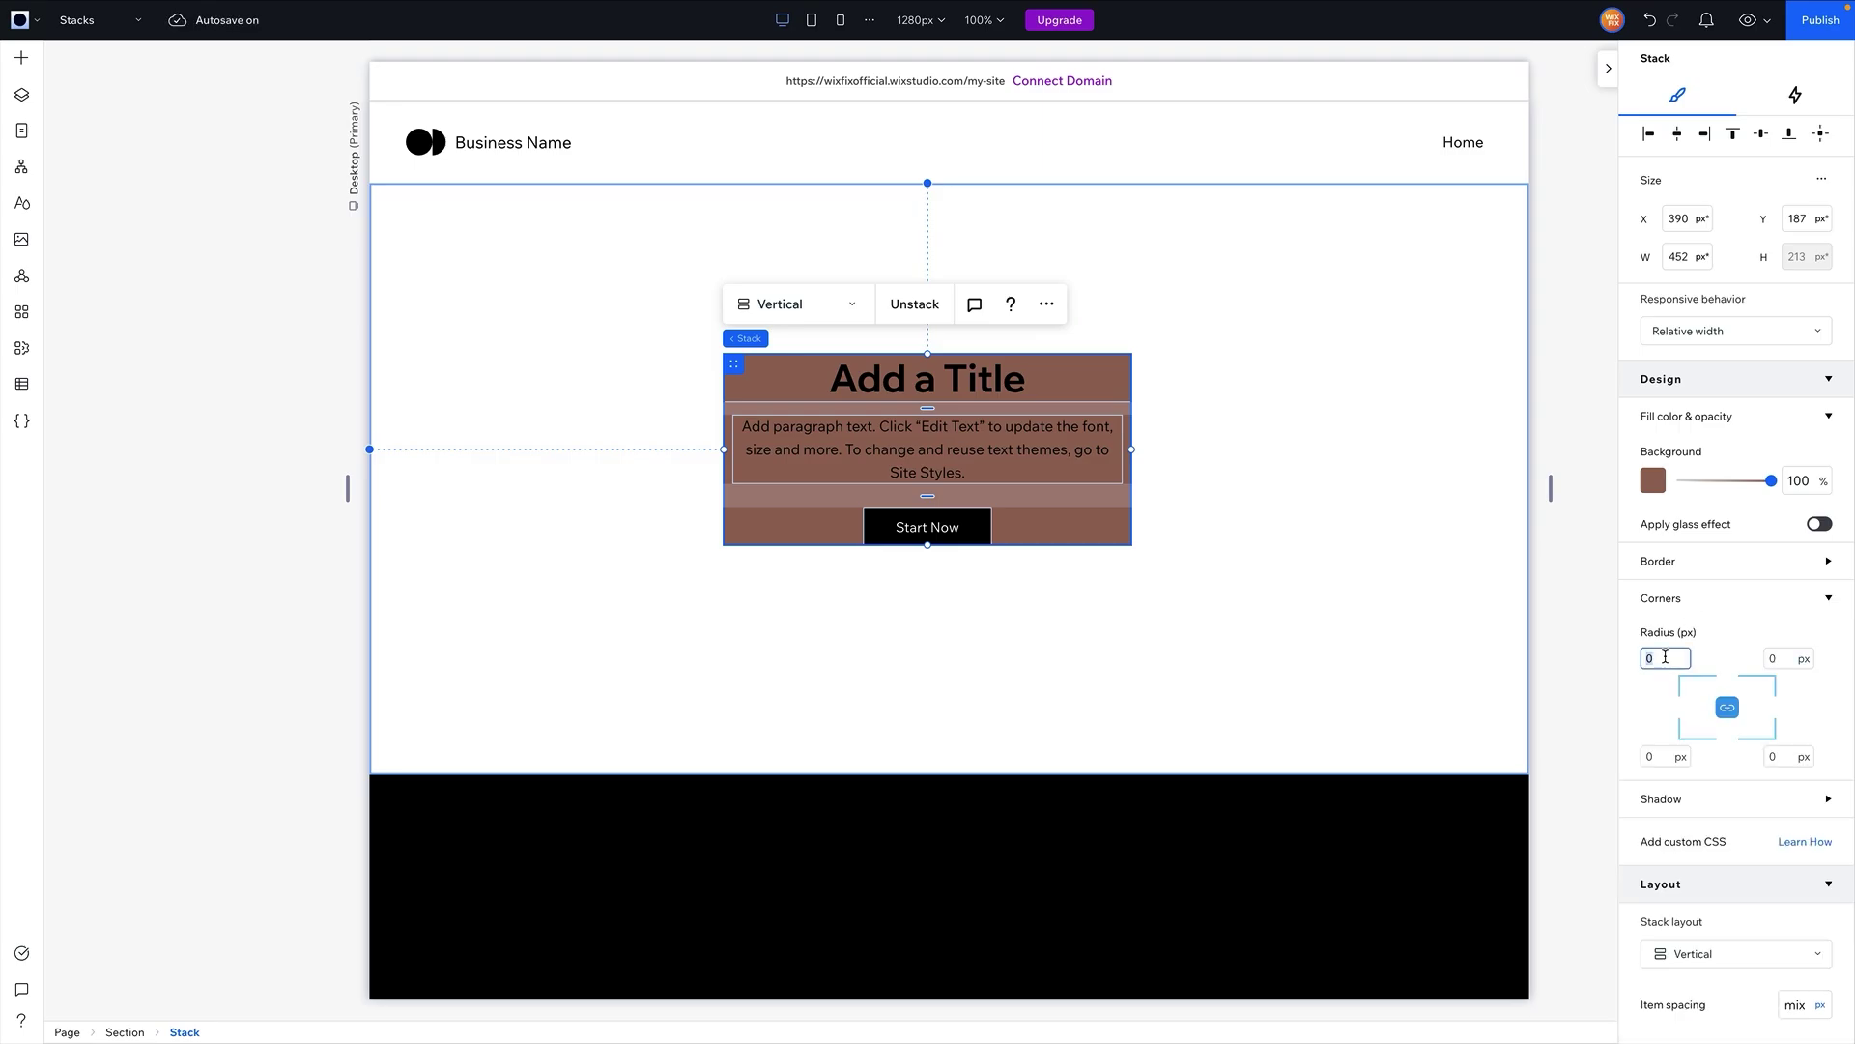
text(24)
key(Return)
click(1680, 800)
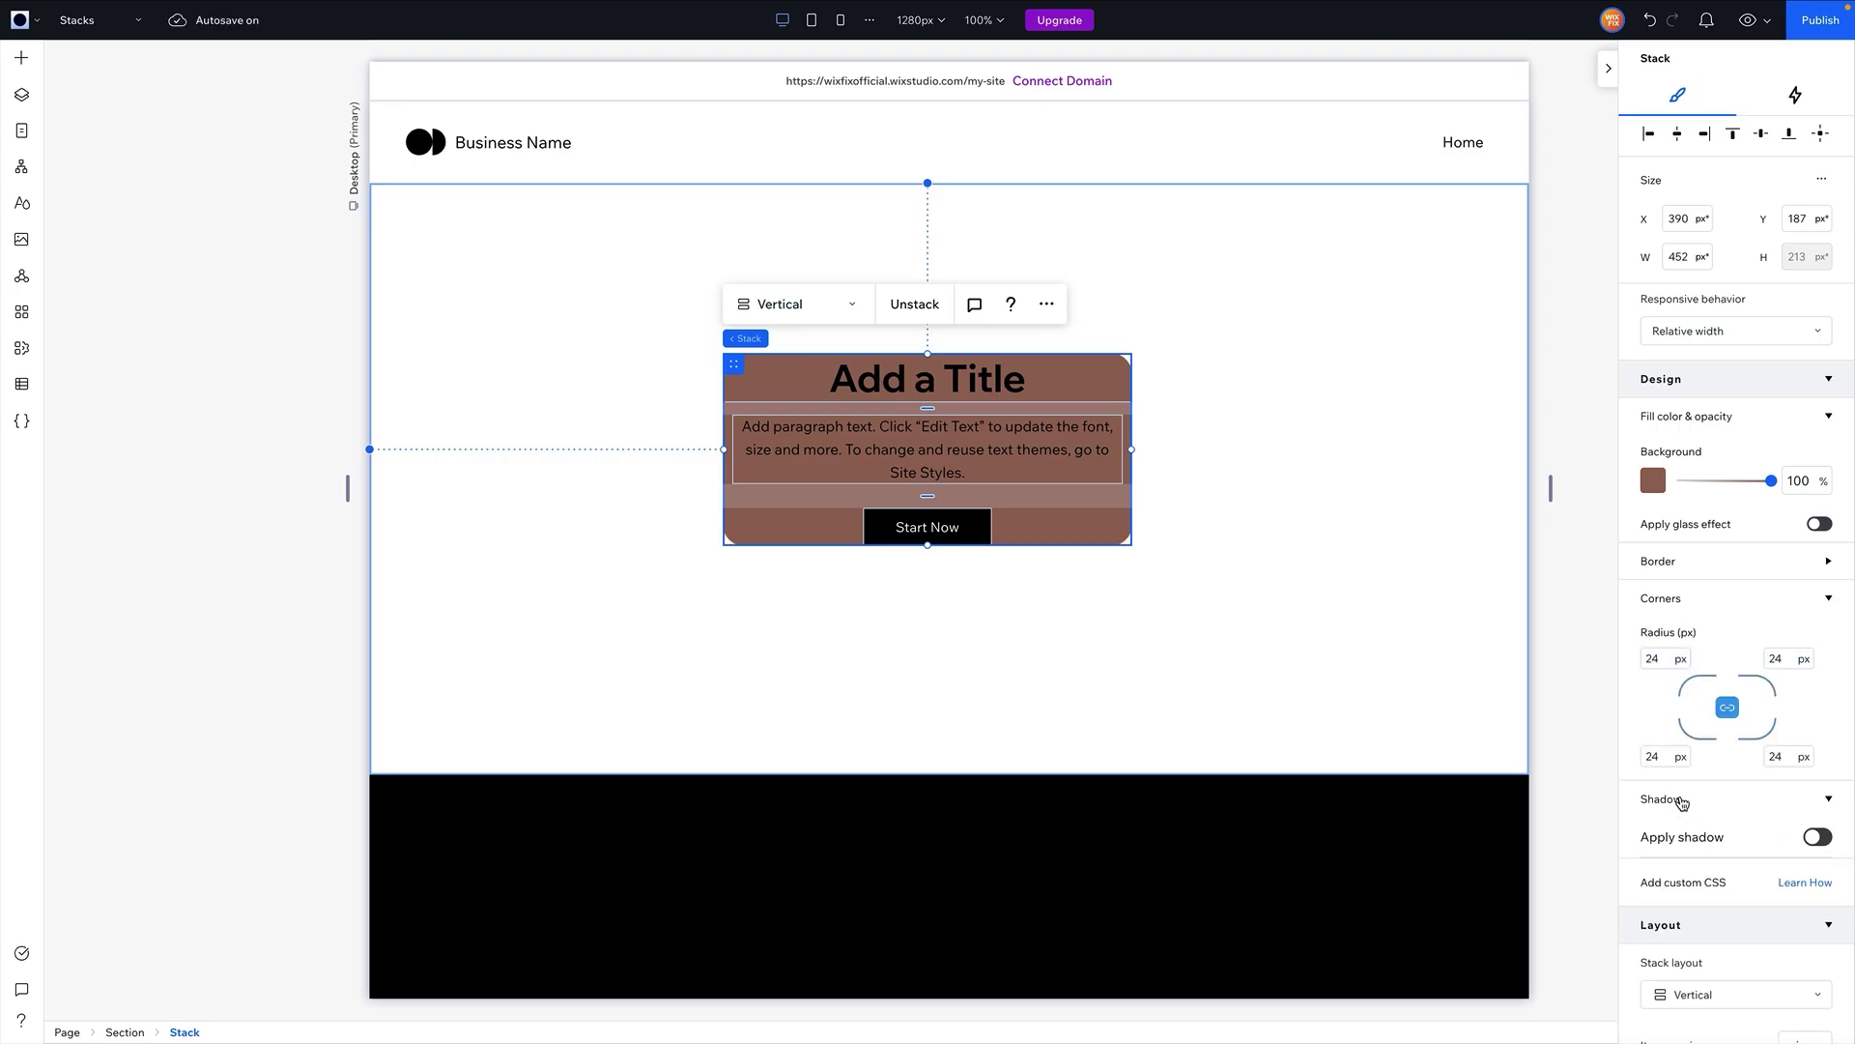
click(1682, 802)
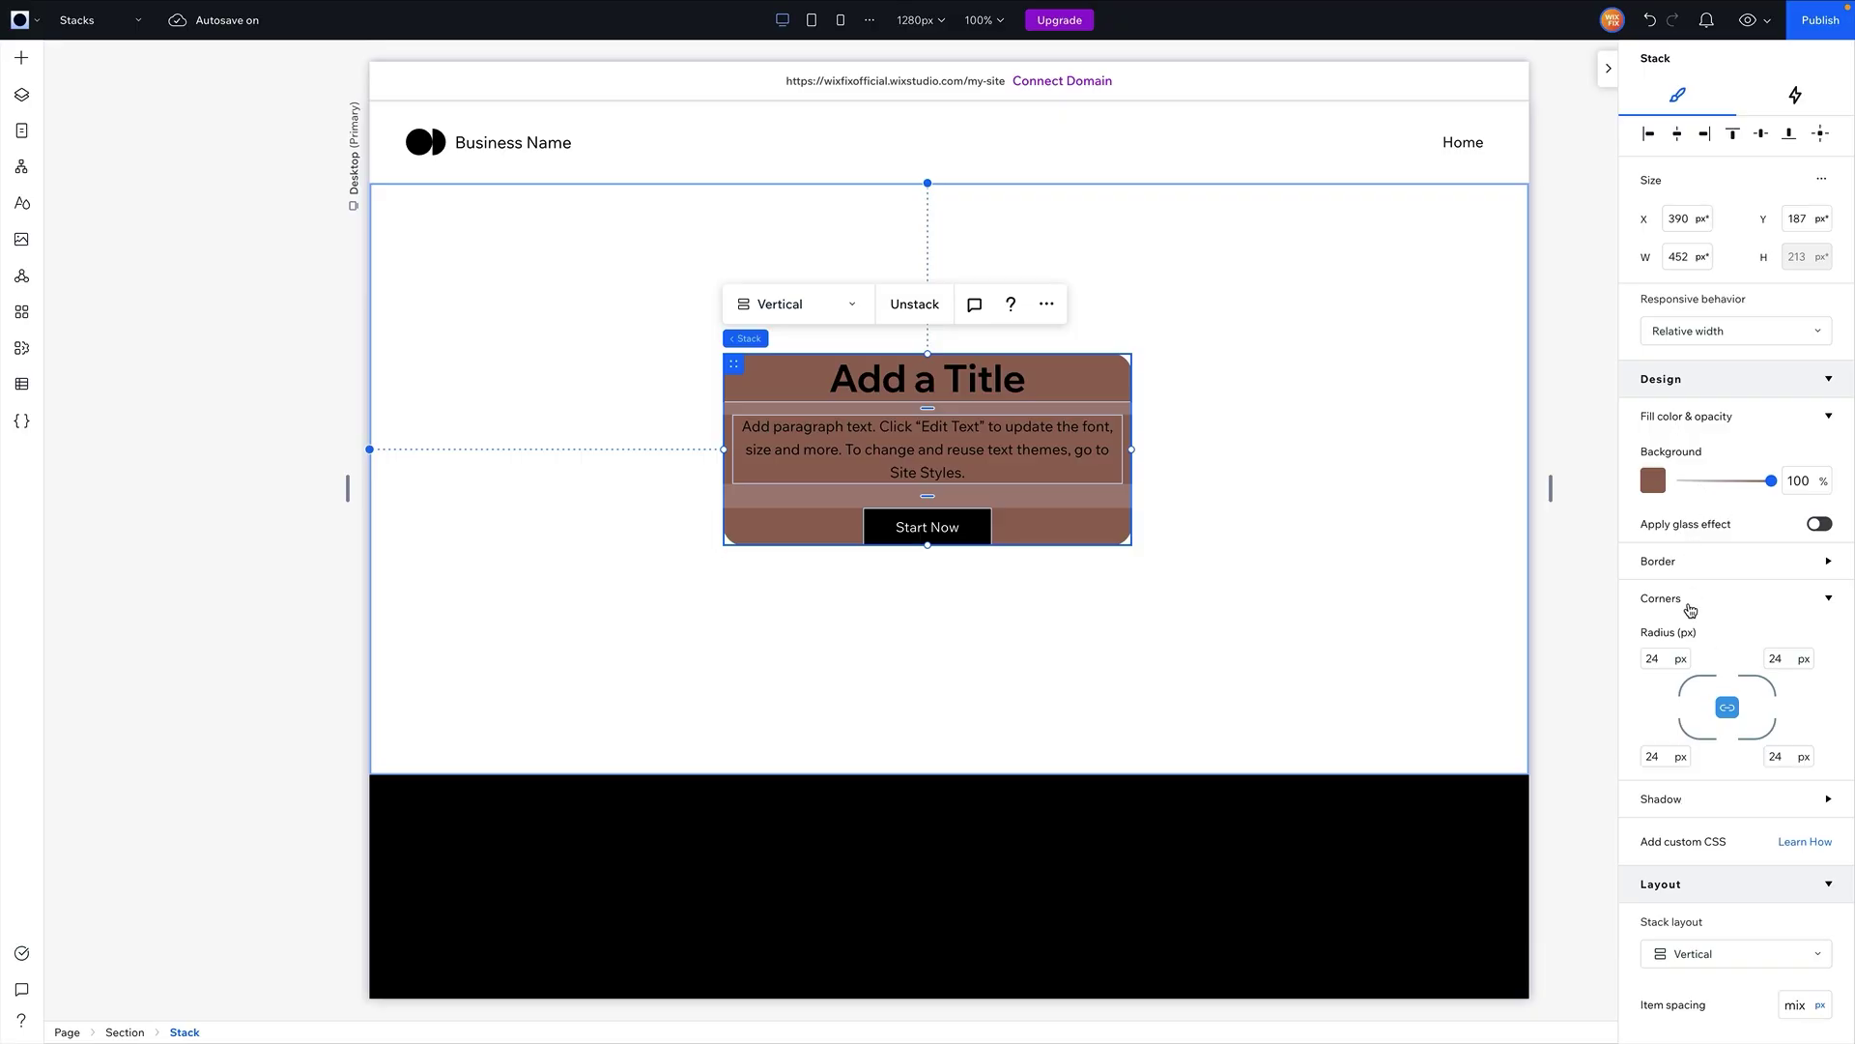
click(1690, 608)
click(1447, 485)
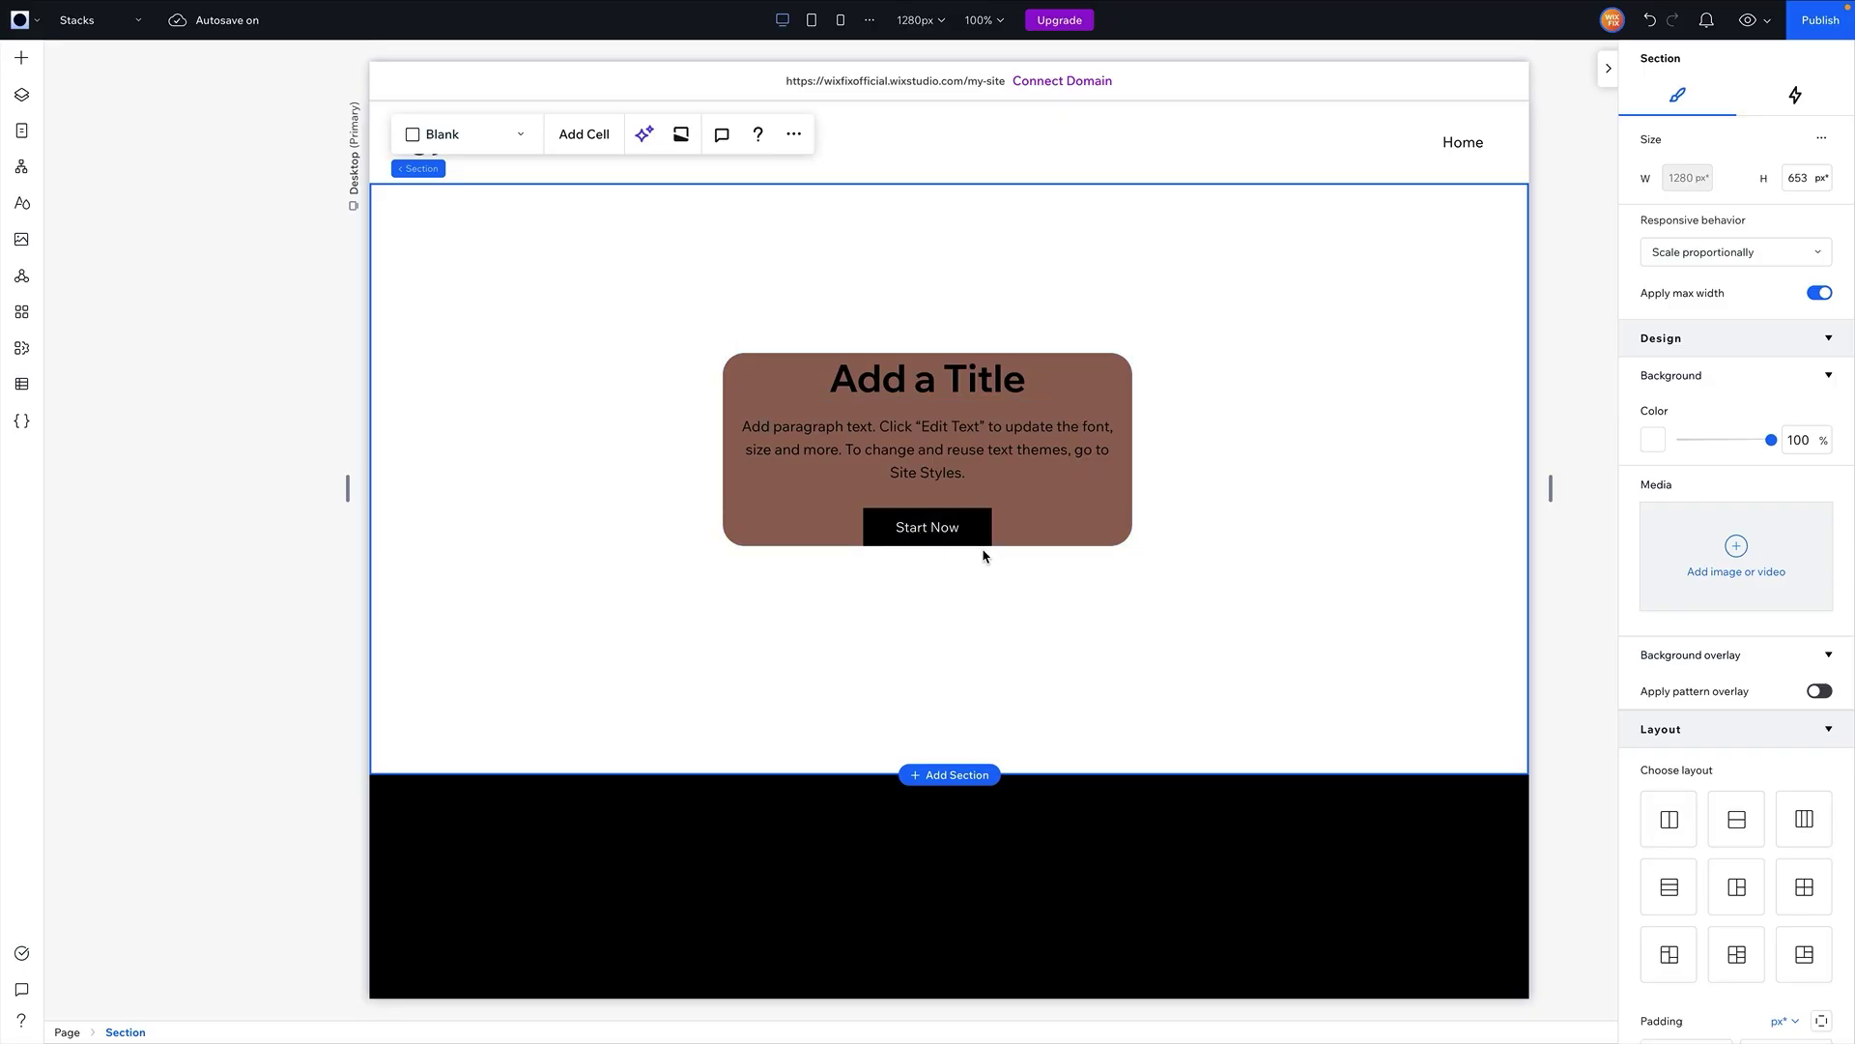
Give the brown stack 64 px horizontal and 64 px vertical padding
click(742, 366)
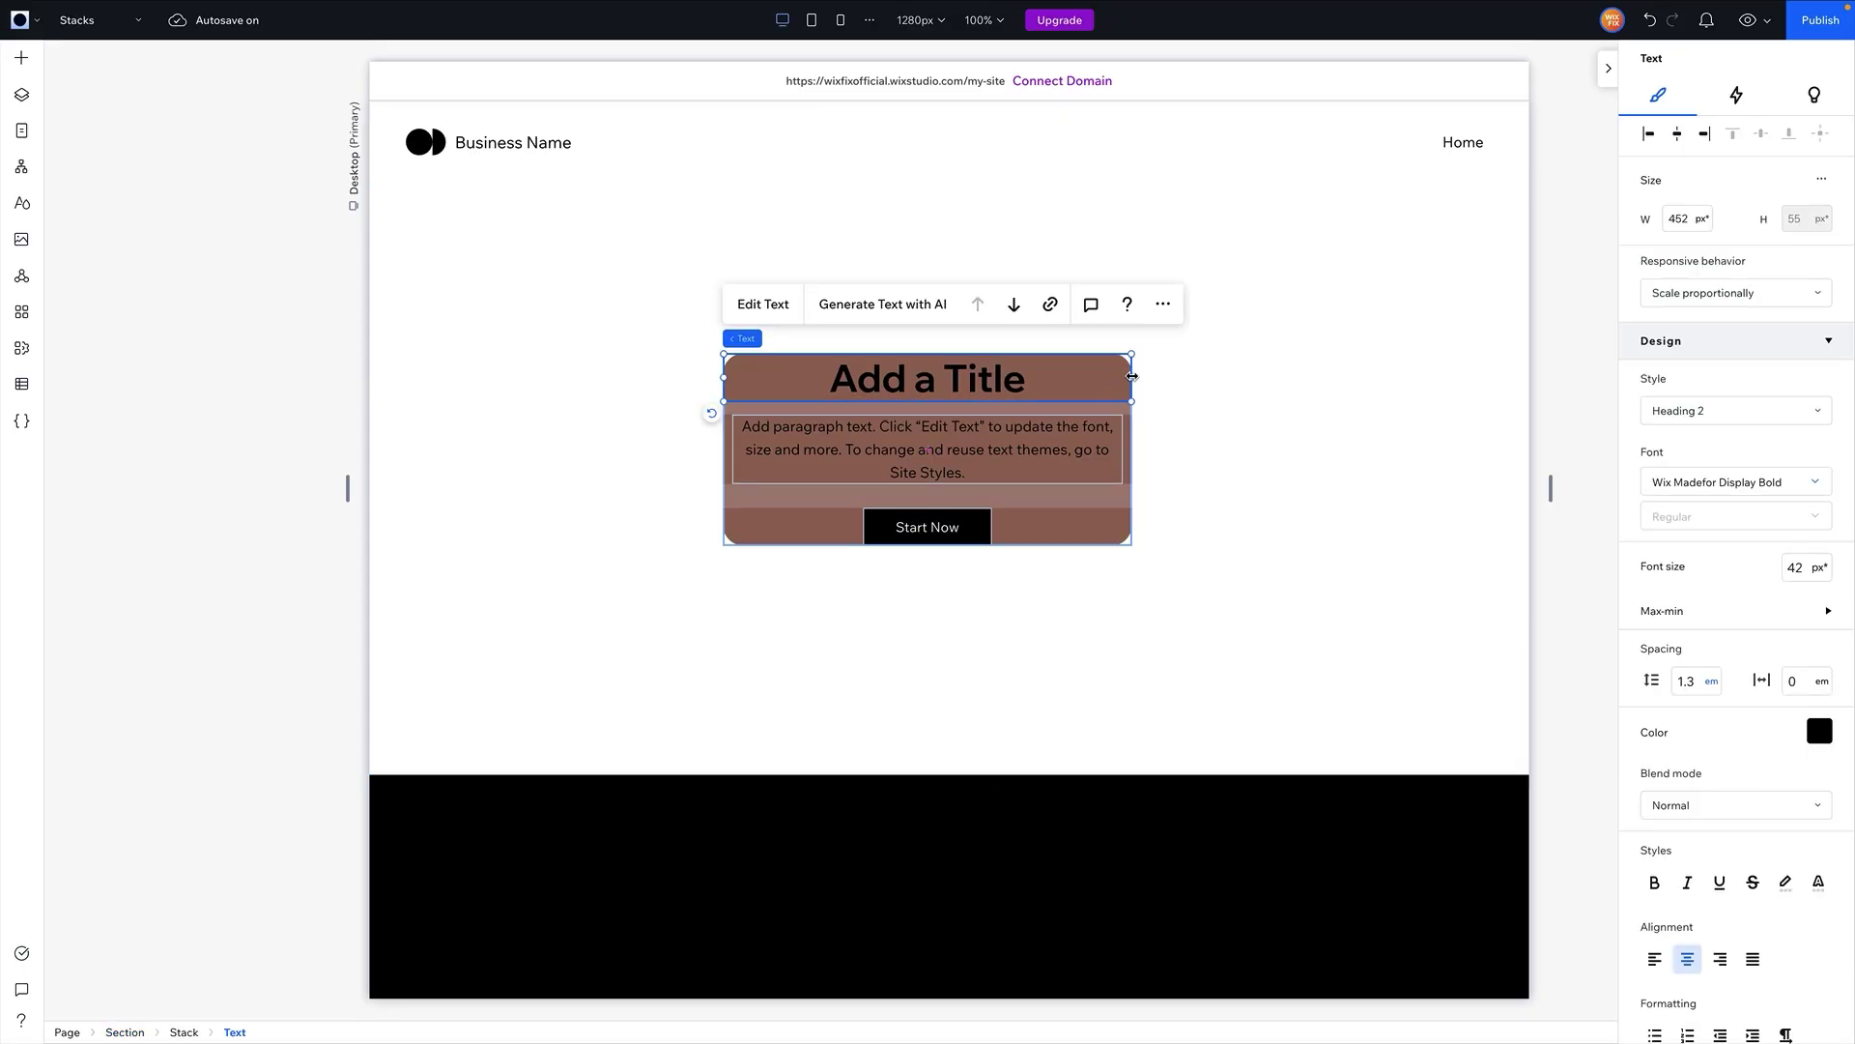
click(1078, 505)
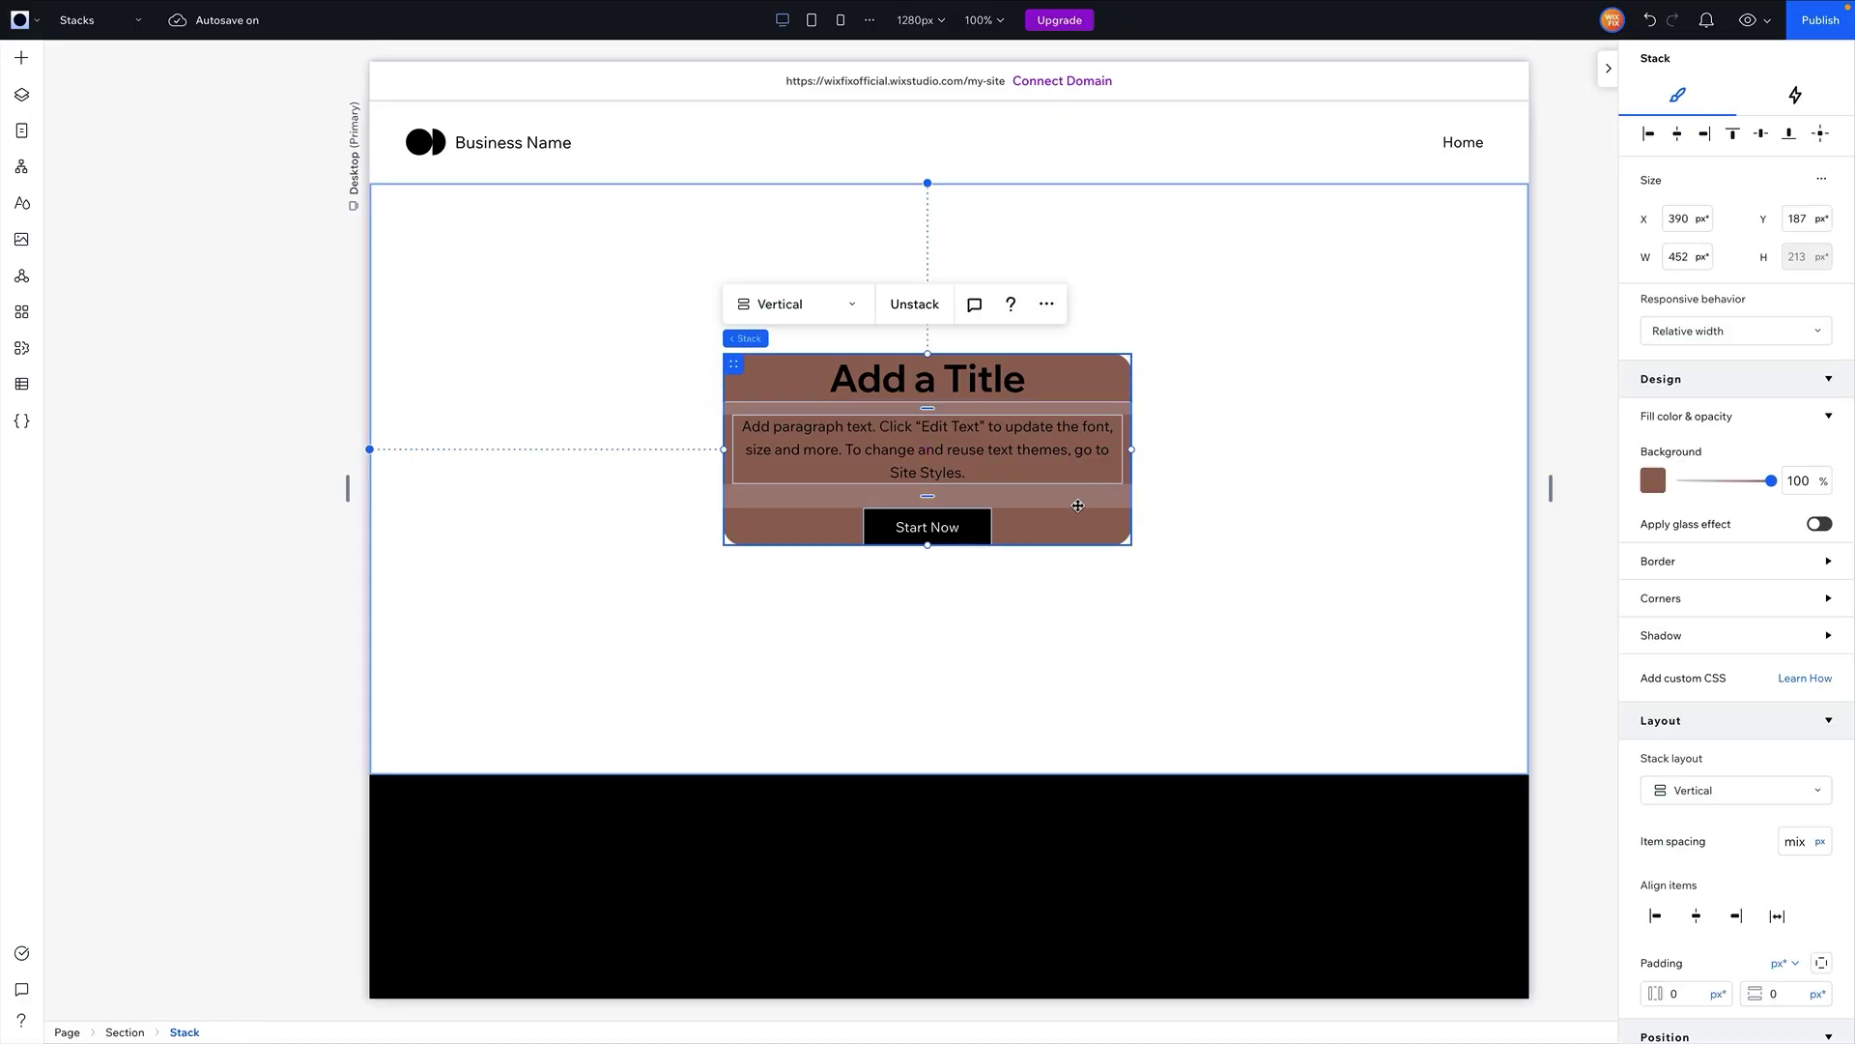
scroll(1715, 566, down, 3)
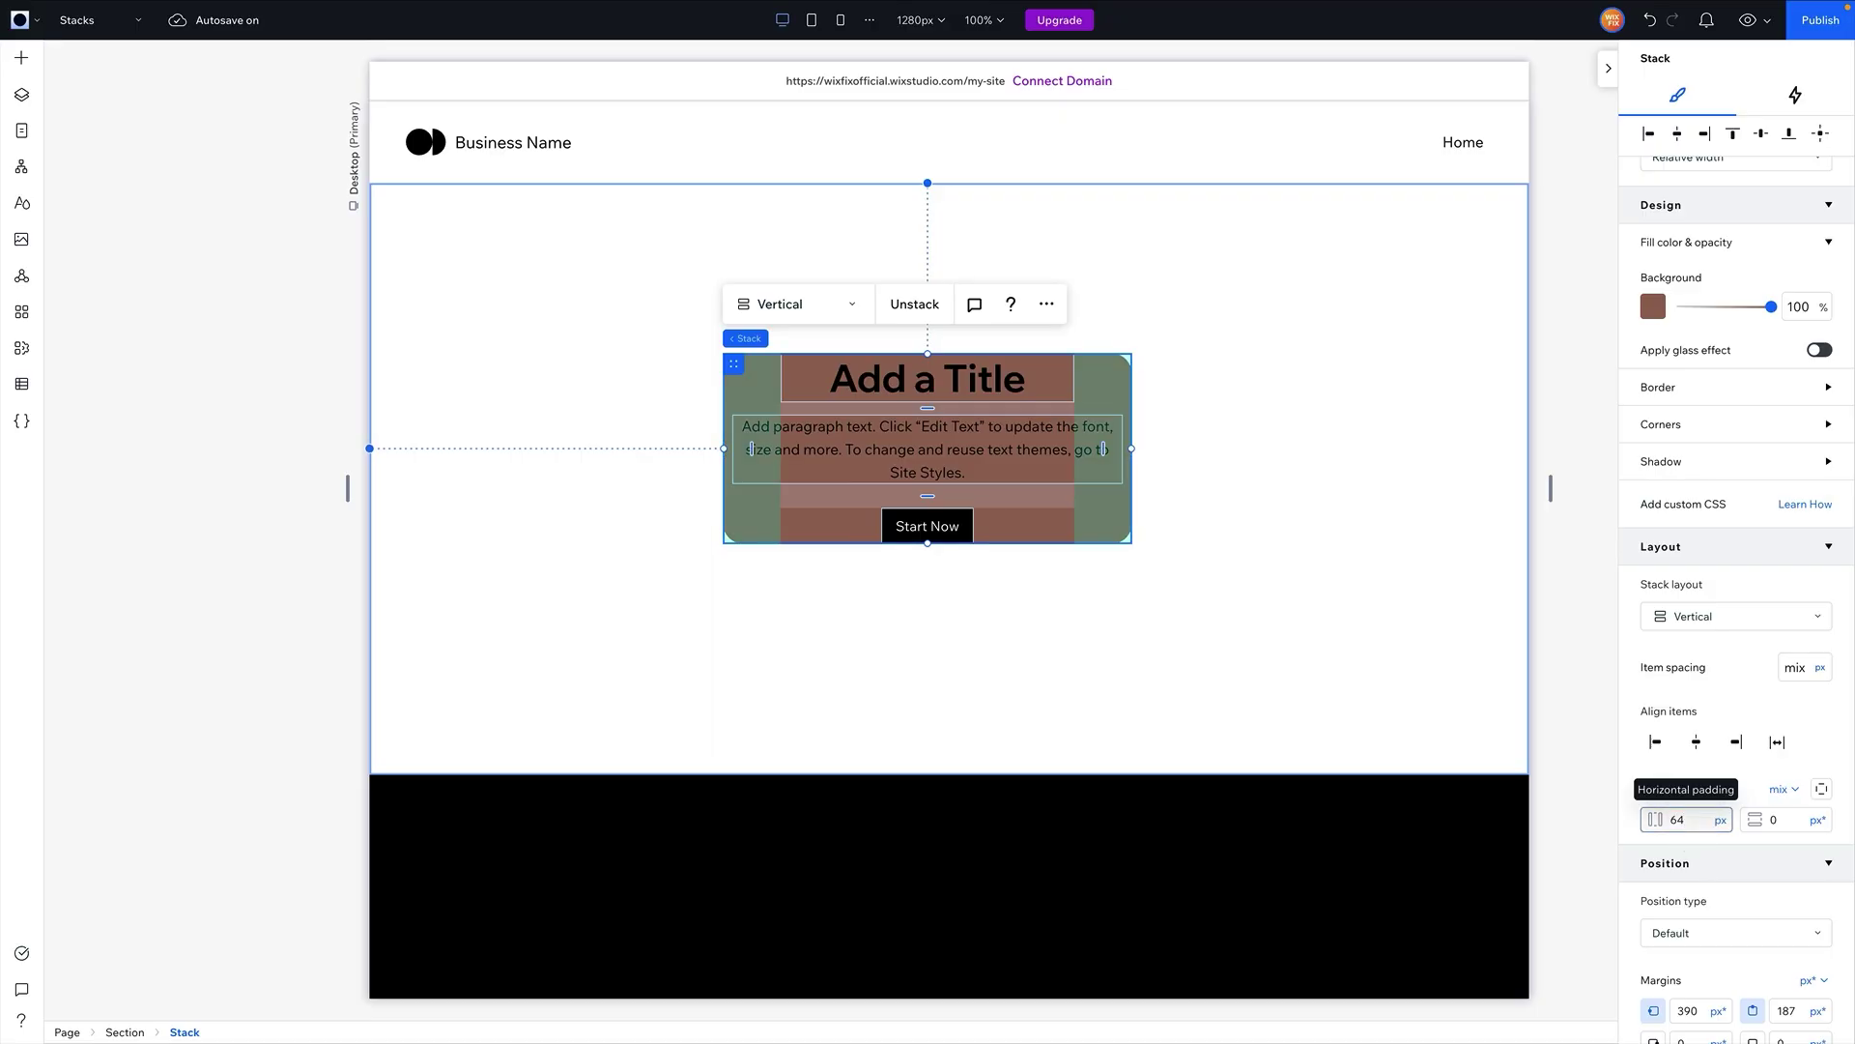
key(Return)
text(64)
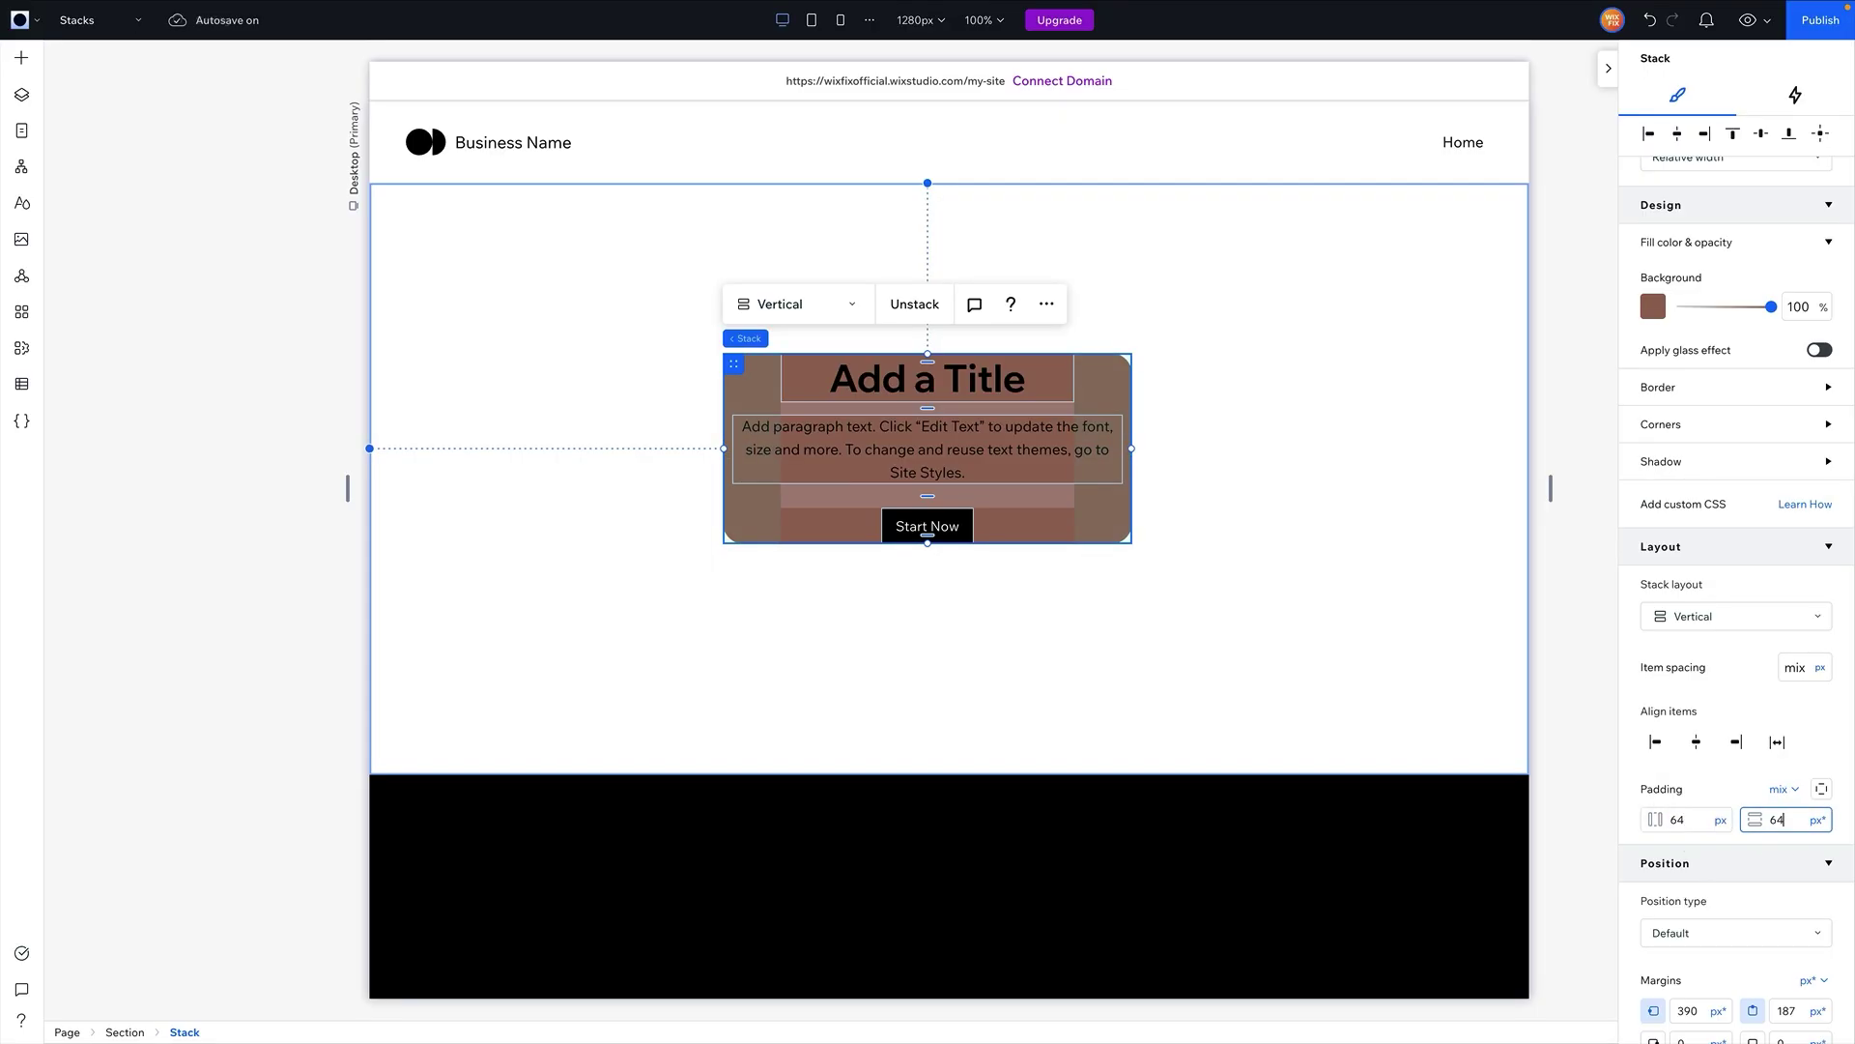
key(Return)
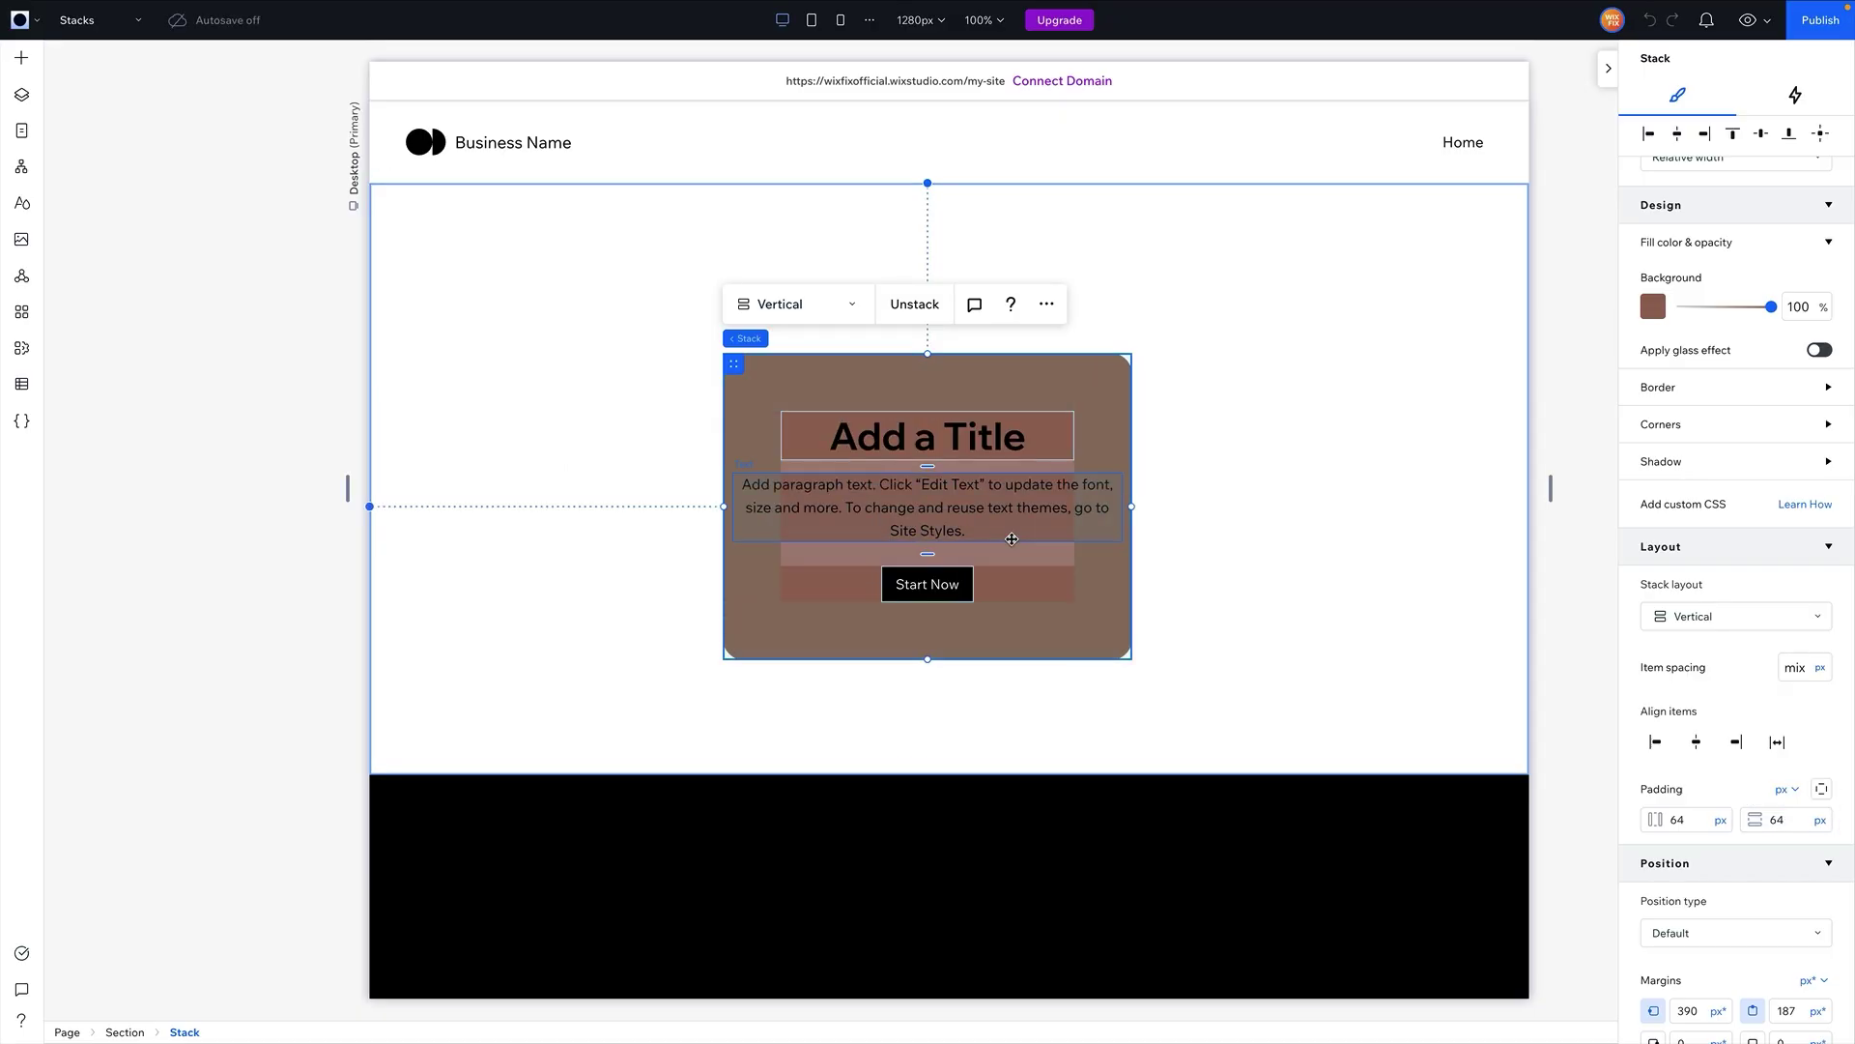
Set the paragraph to Scale proportionally with 100% width, then reselect the brown card stack
click(862, 510)
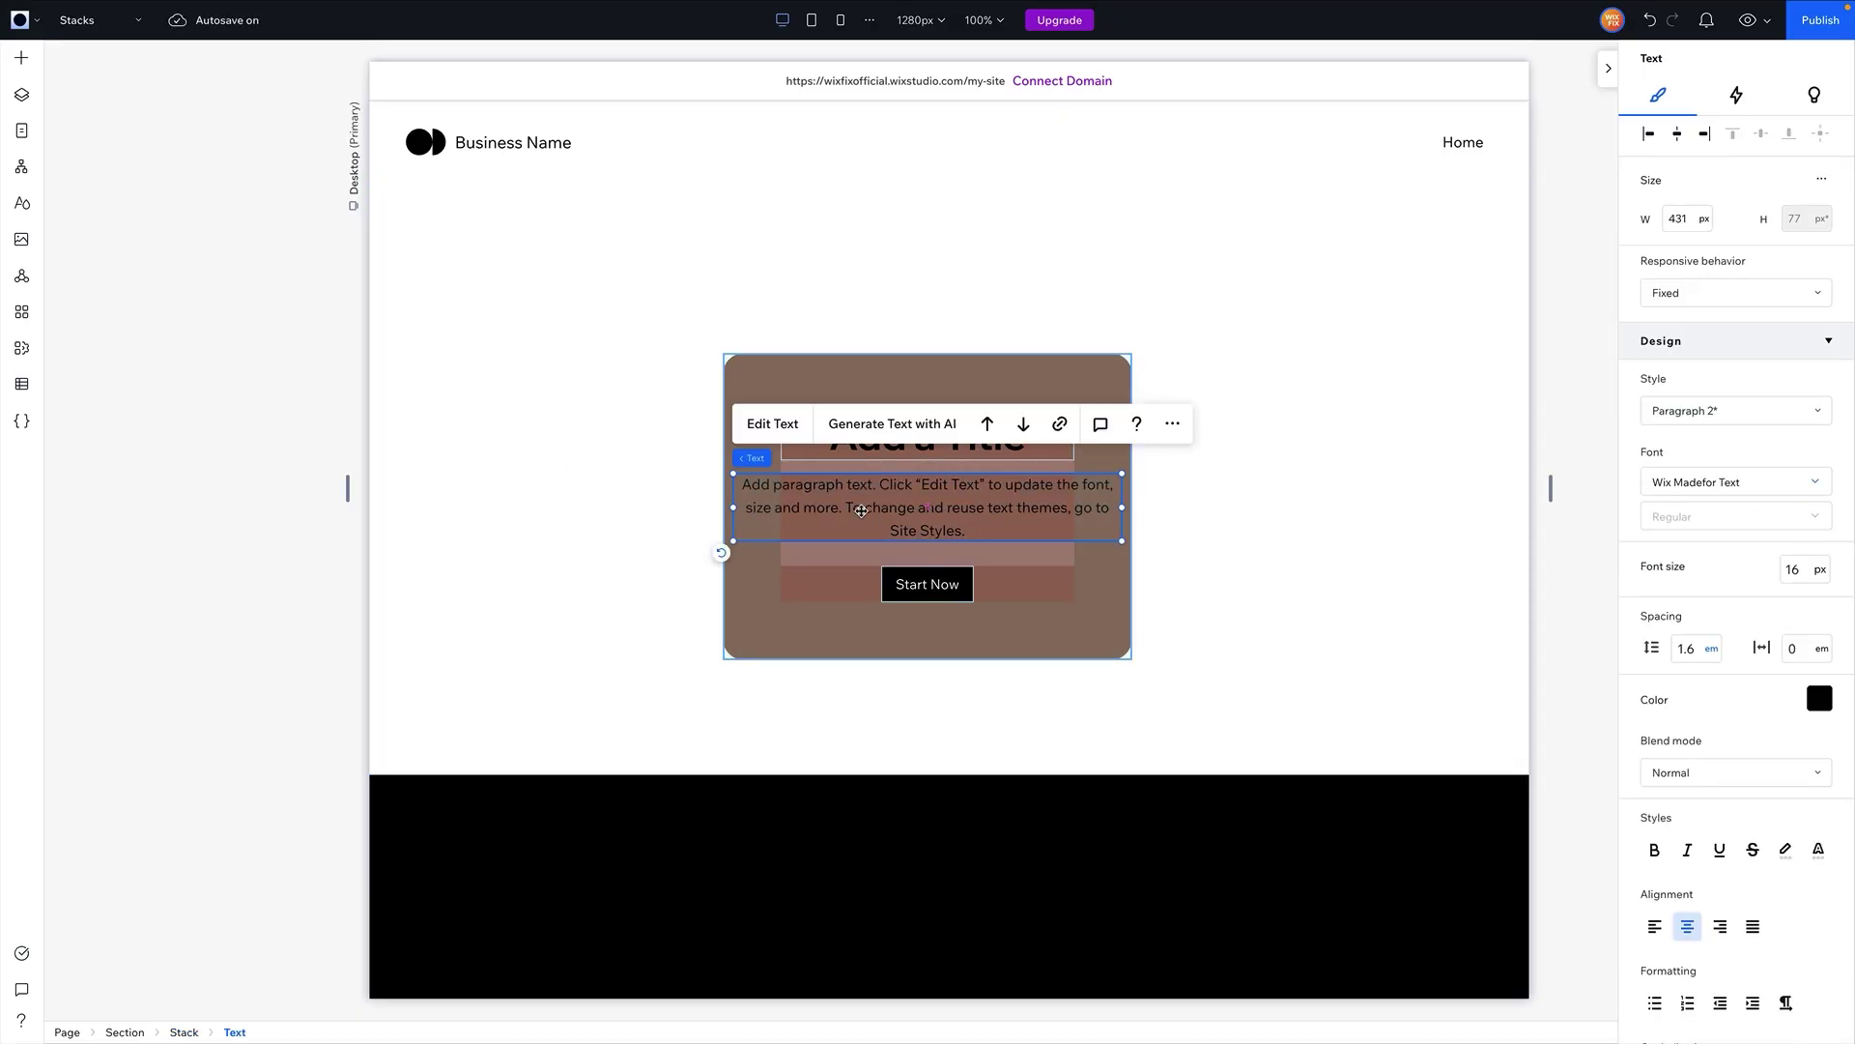
click(1695, 301)
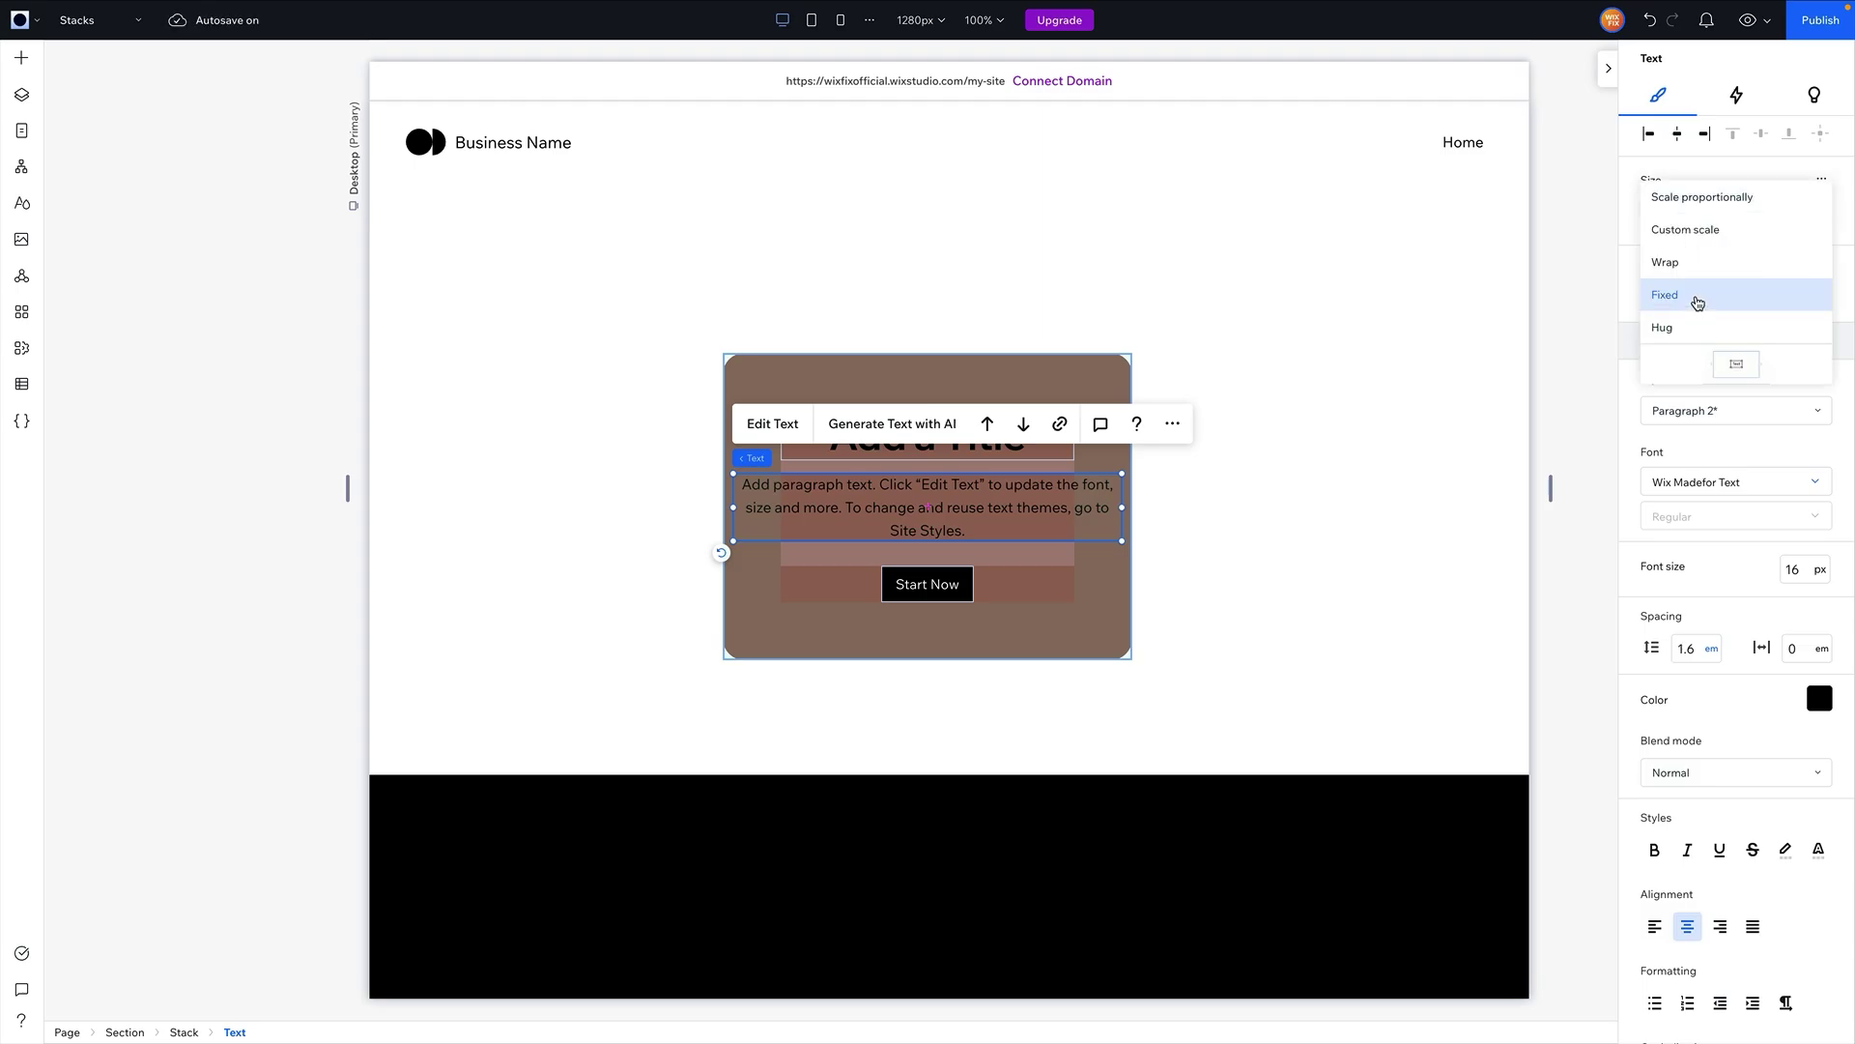
click(1689, 208)
click(1695, 218)
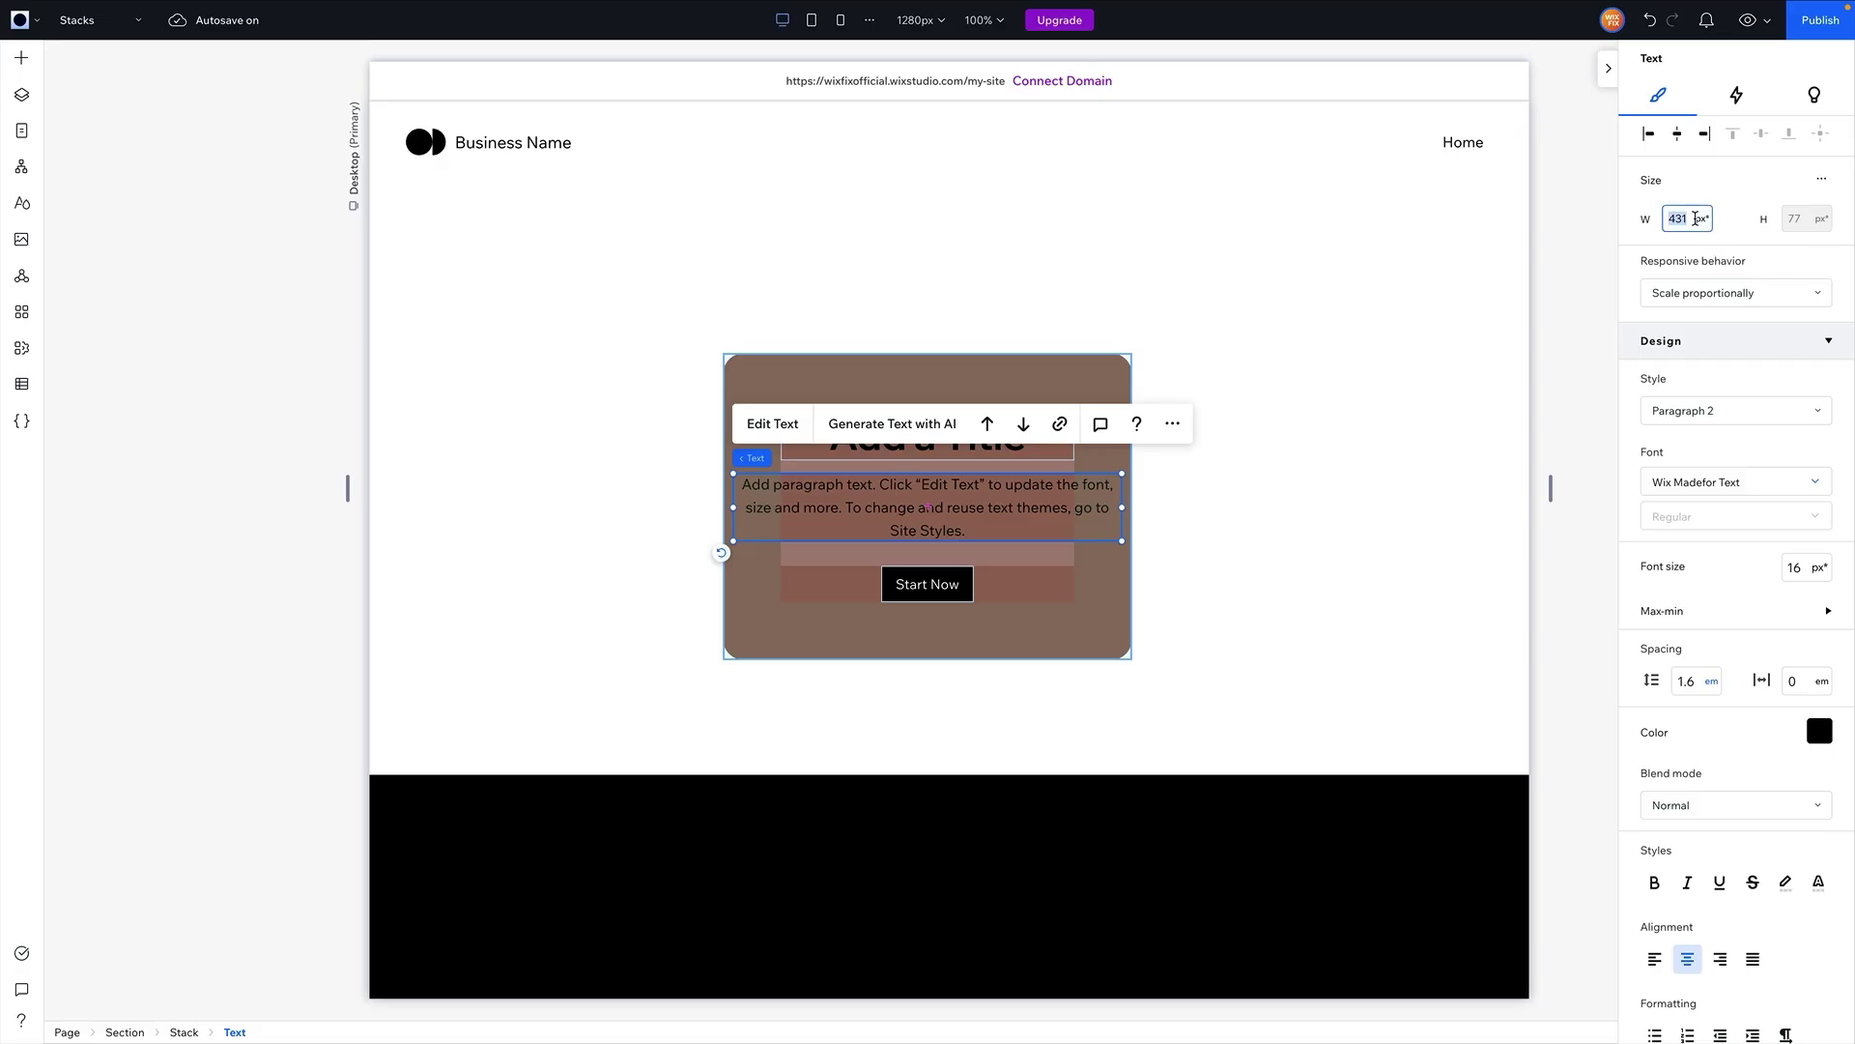
text(100%)
key(Return)
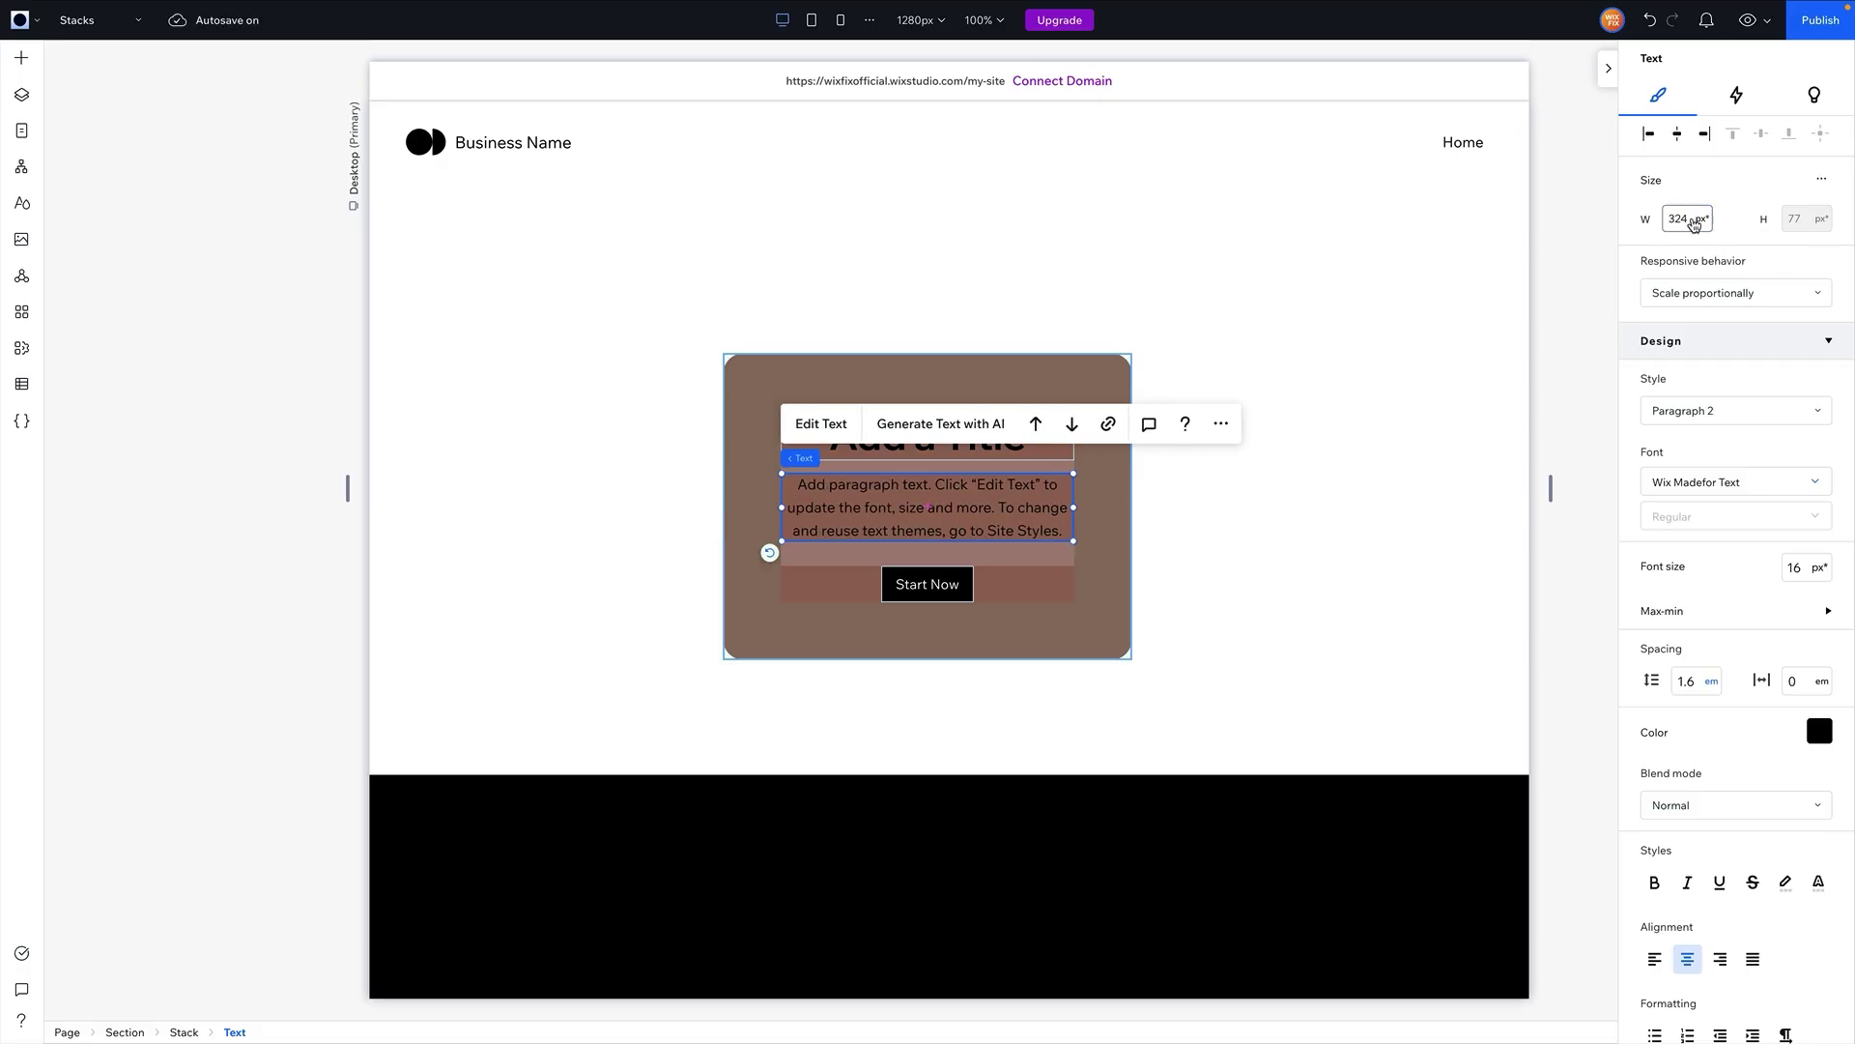
click(1293, 362)
click(1077, 616)
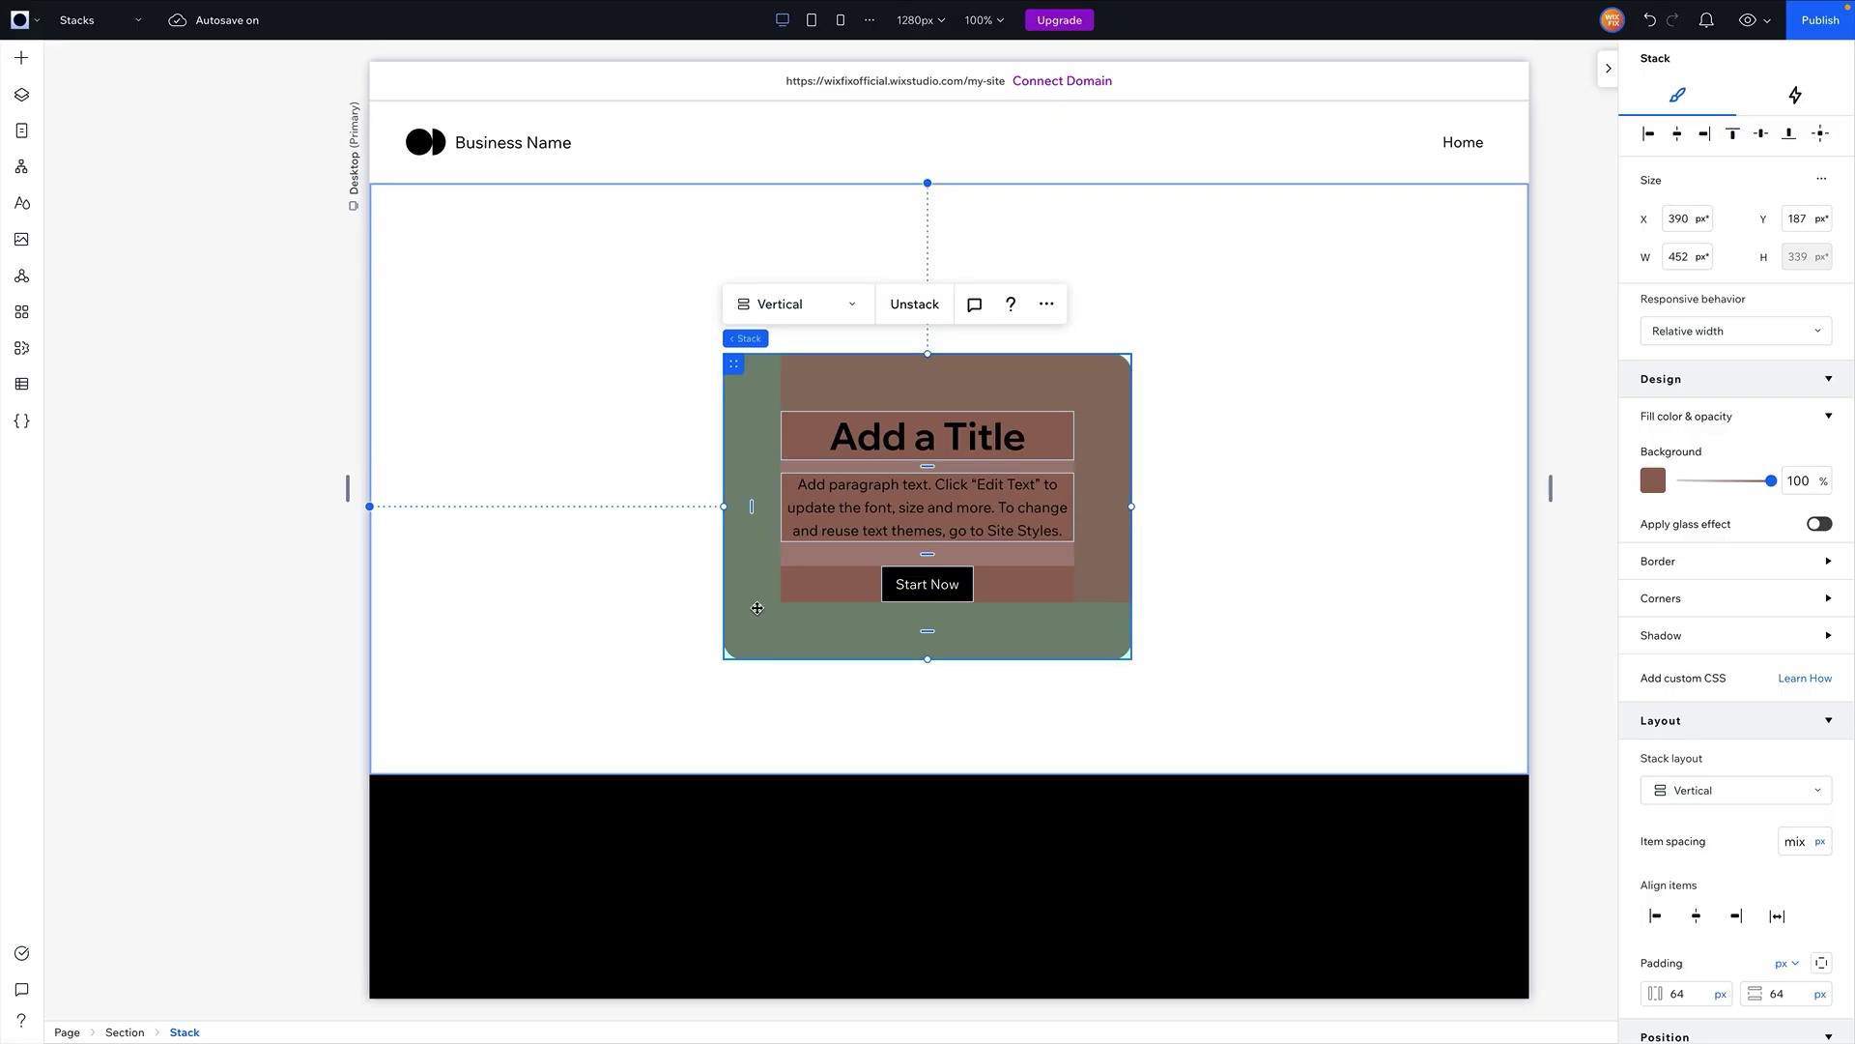
click(1247, 584)
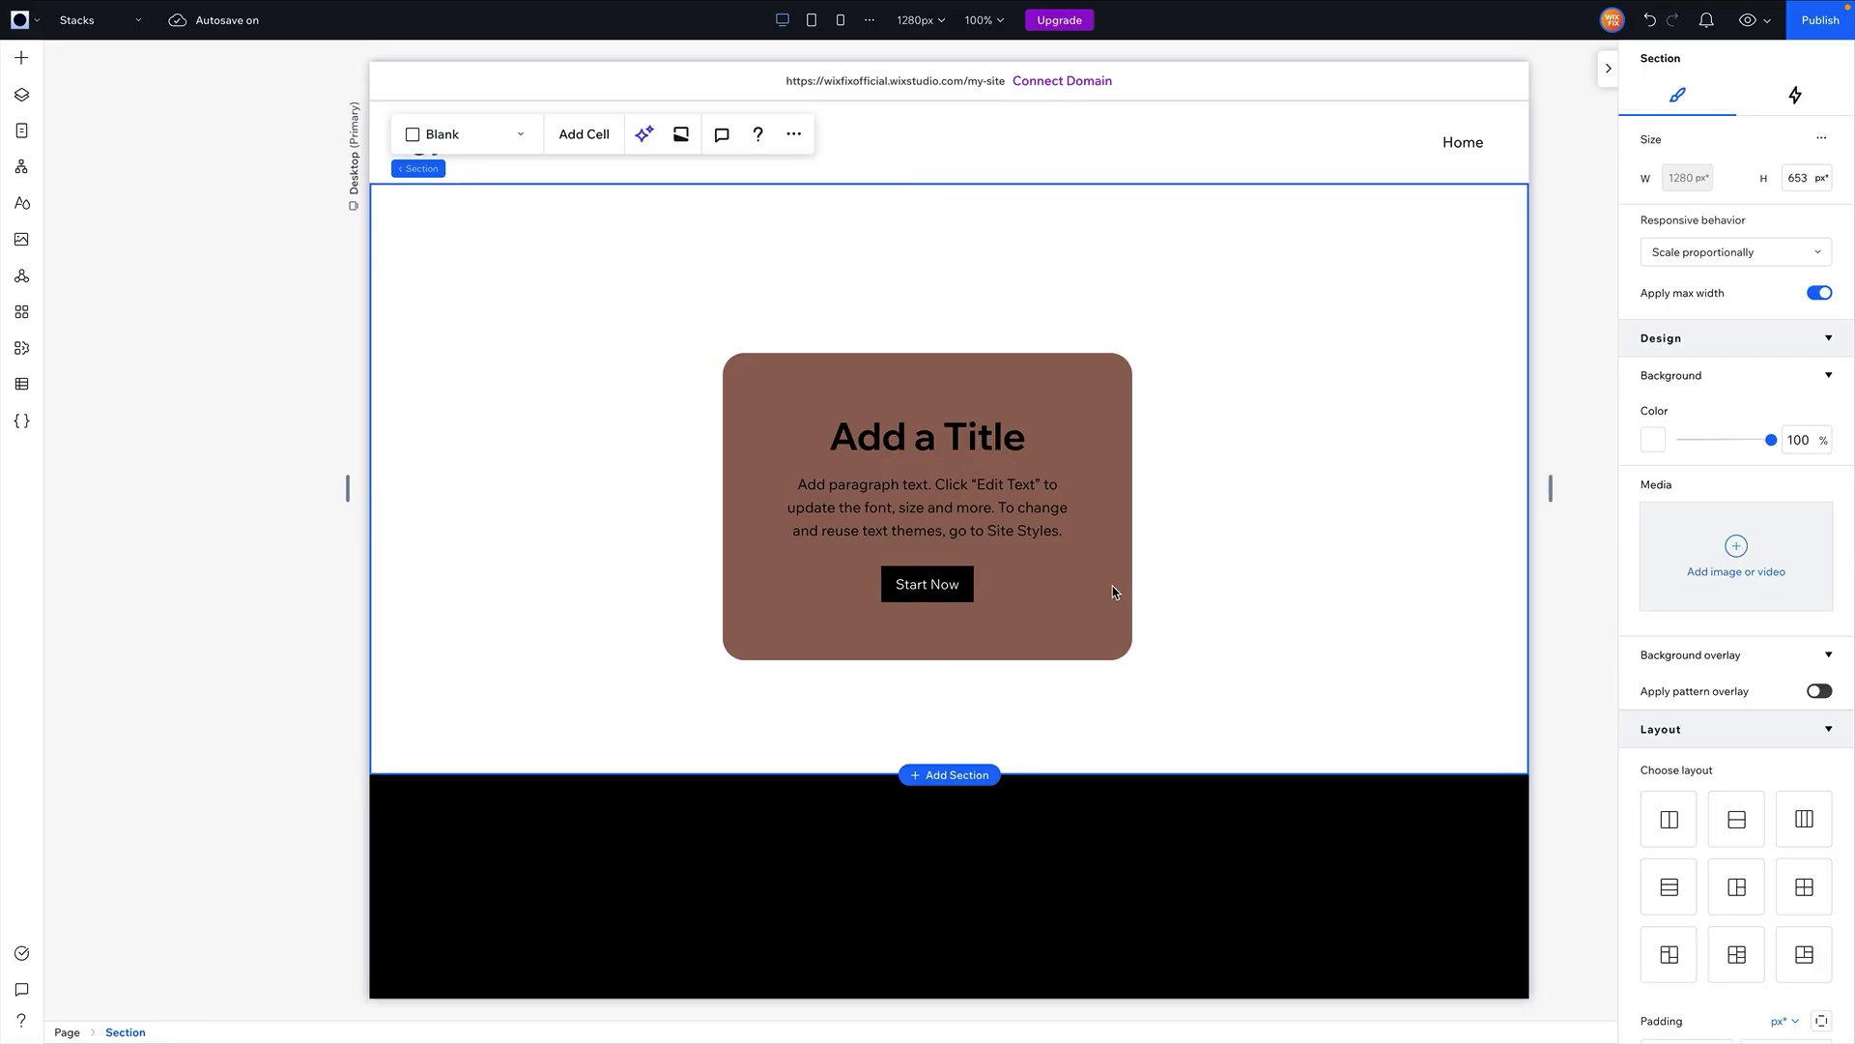
click(942, 583)
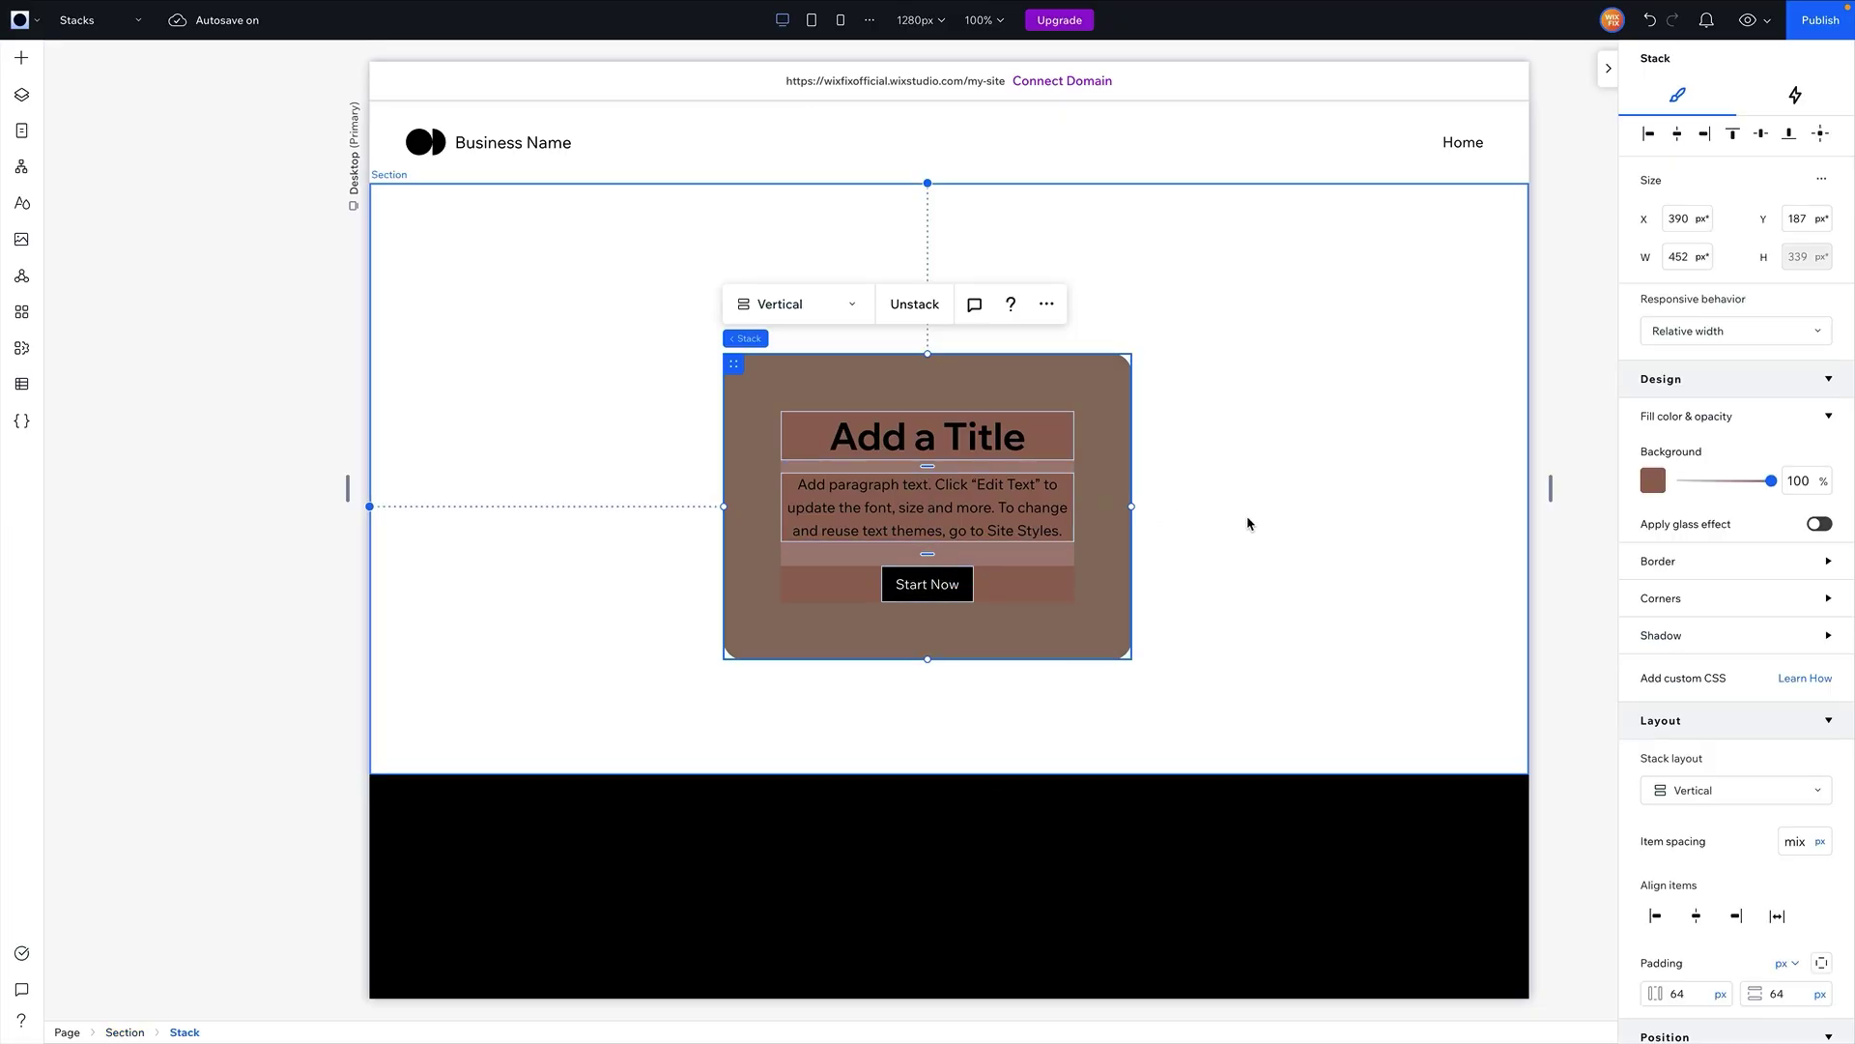
Scroll to the Ooey Gooey Ice Cream hero and multi-select both buttons, the heading and the paragraph
scroll(1251, 524, down, 15)
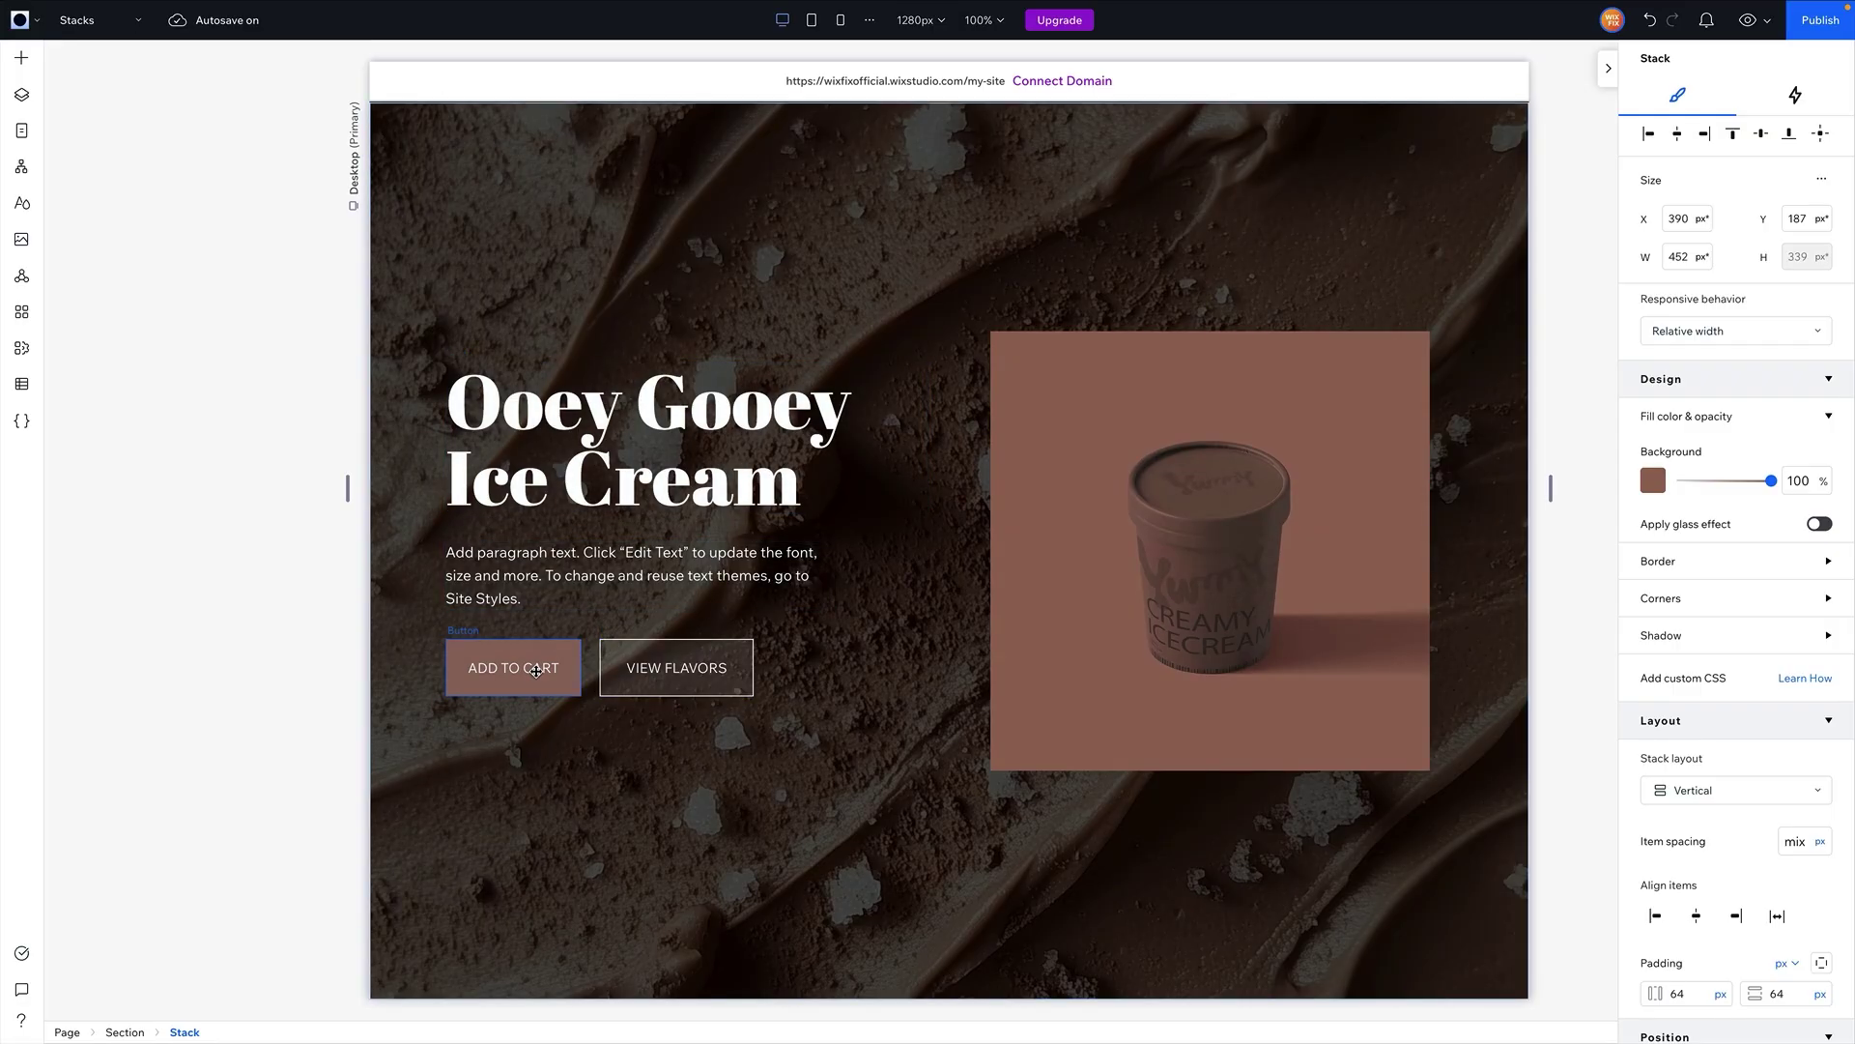
click(658, 681)
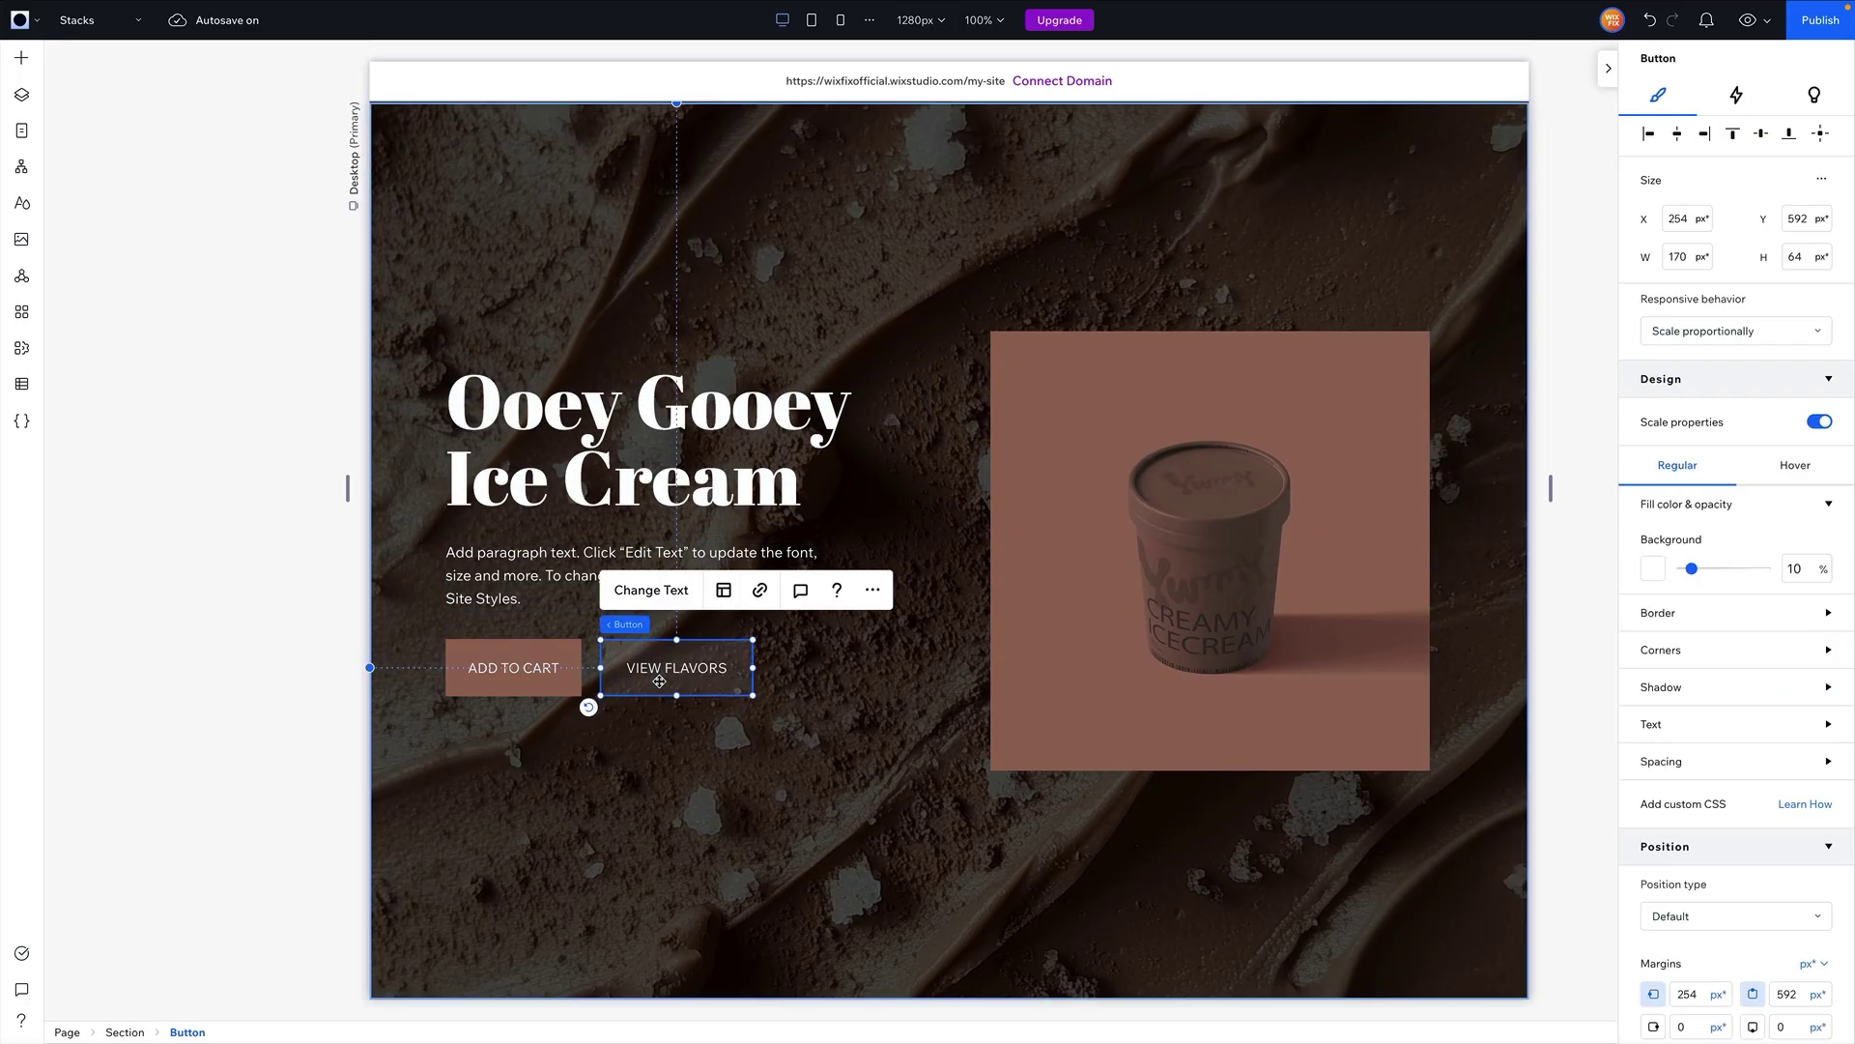
shift+click(519, 661)
shift+click(618, 496)
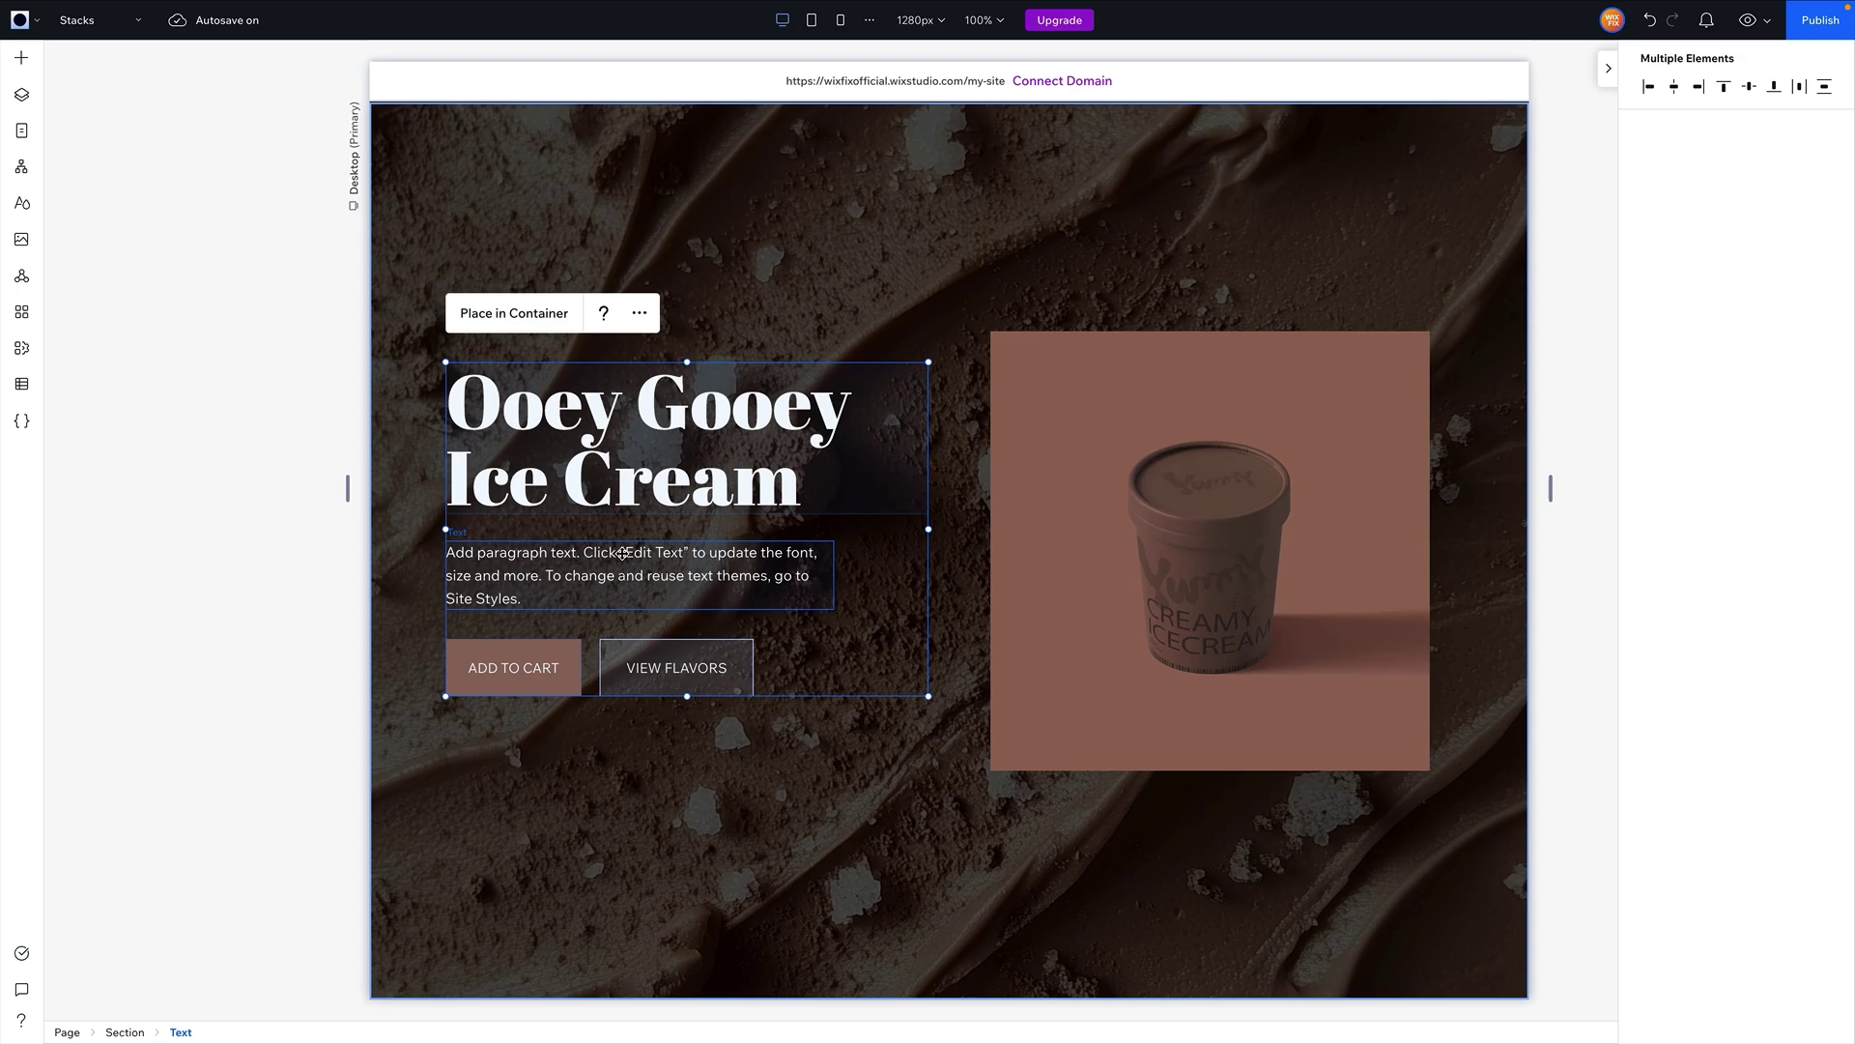
shift+click(621, 554)
click(677, 725)
click(667, 669)
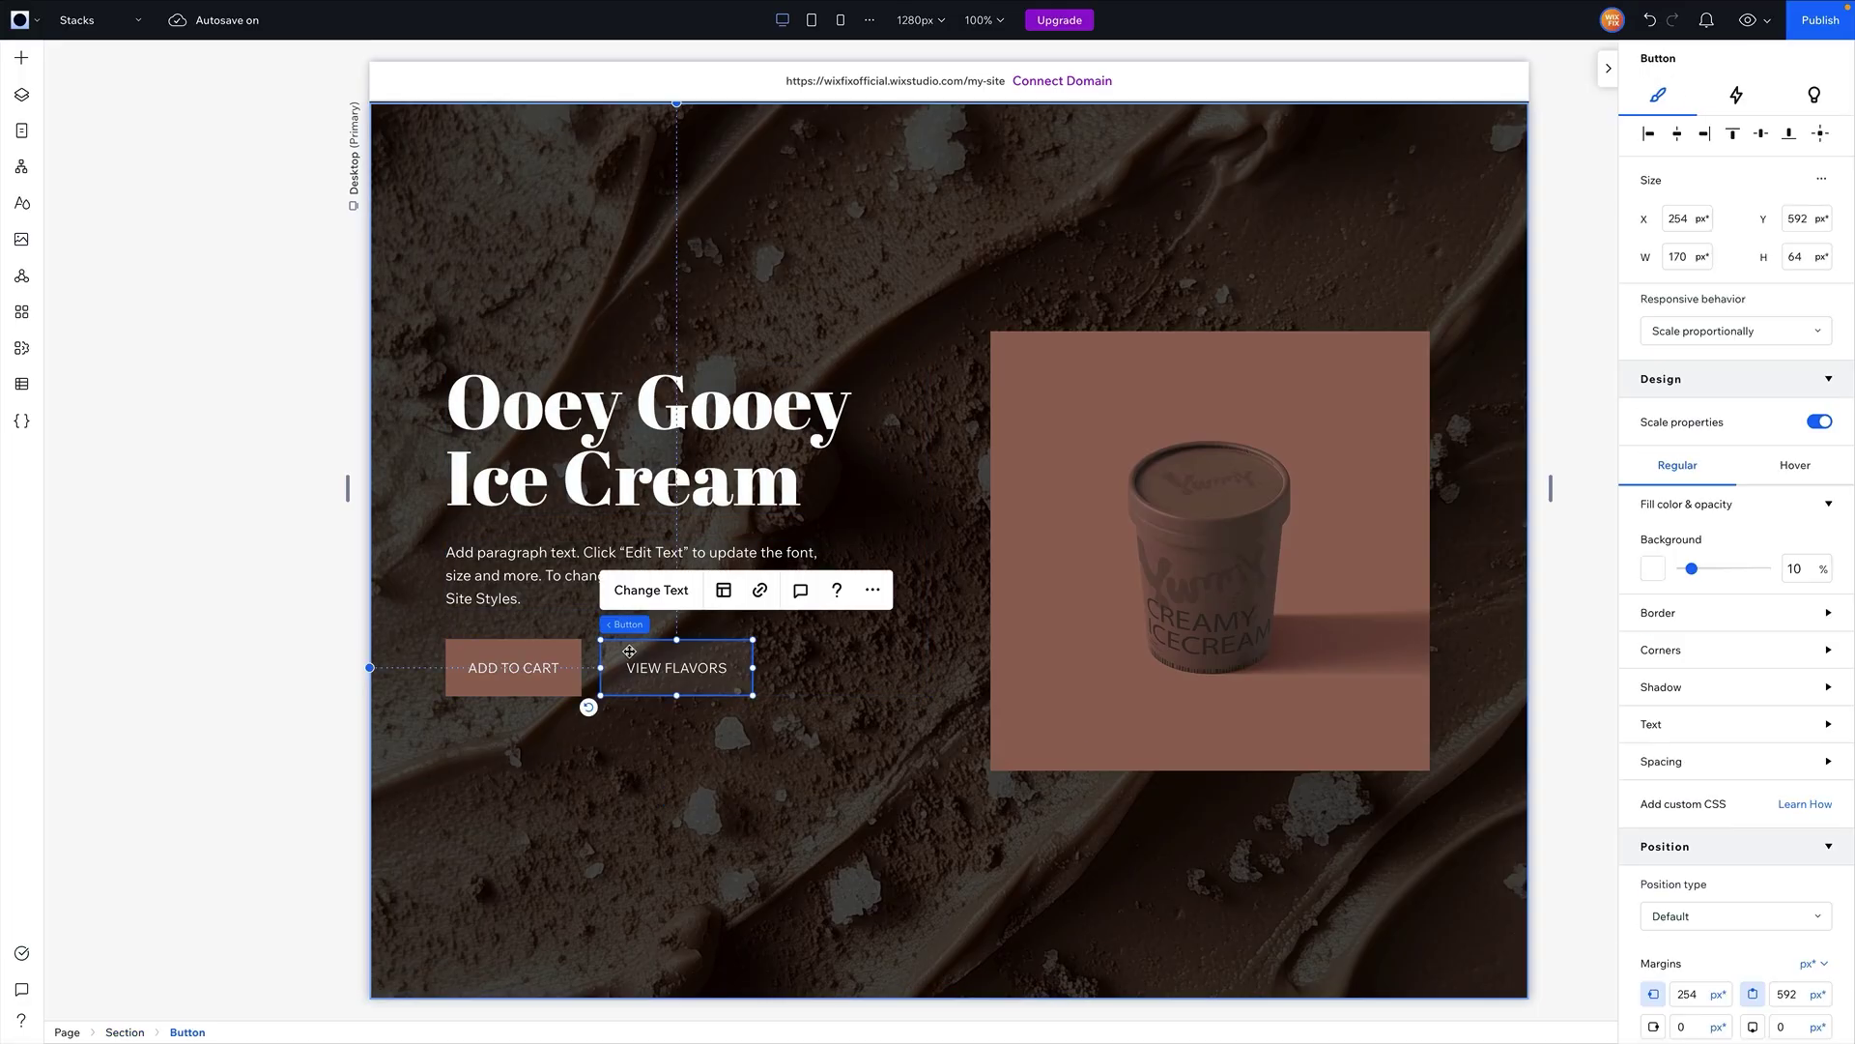
shift+click(549, 651)
click(617, 468)
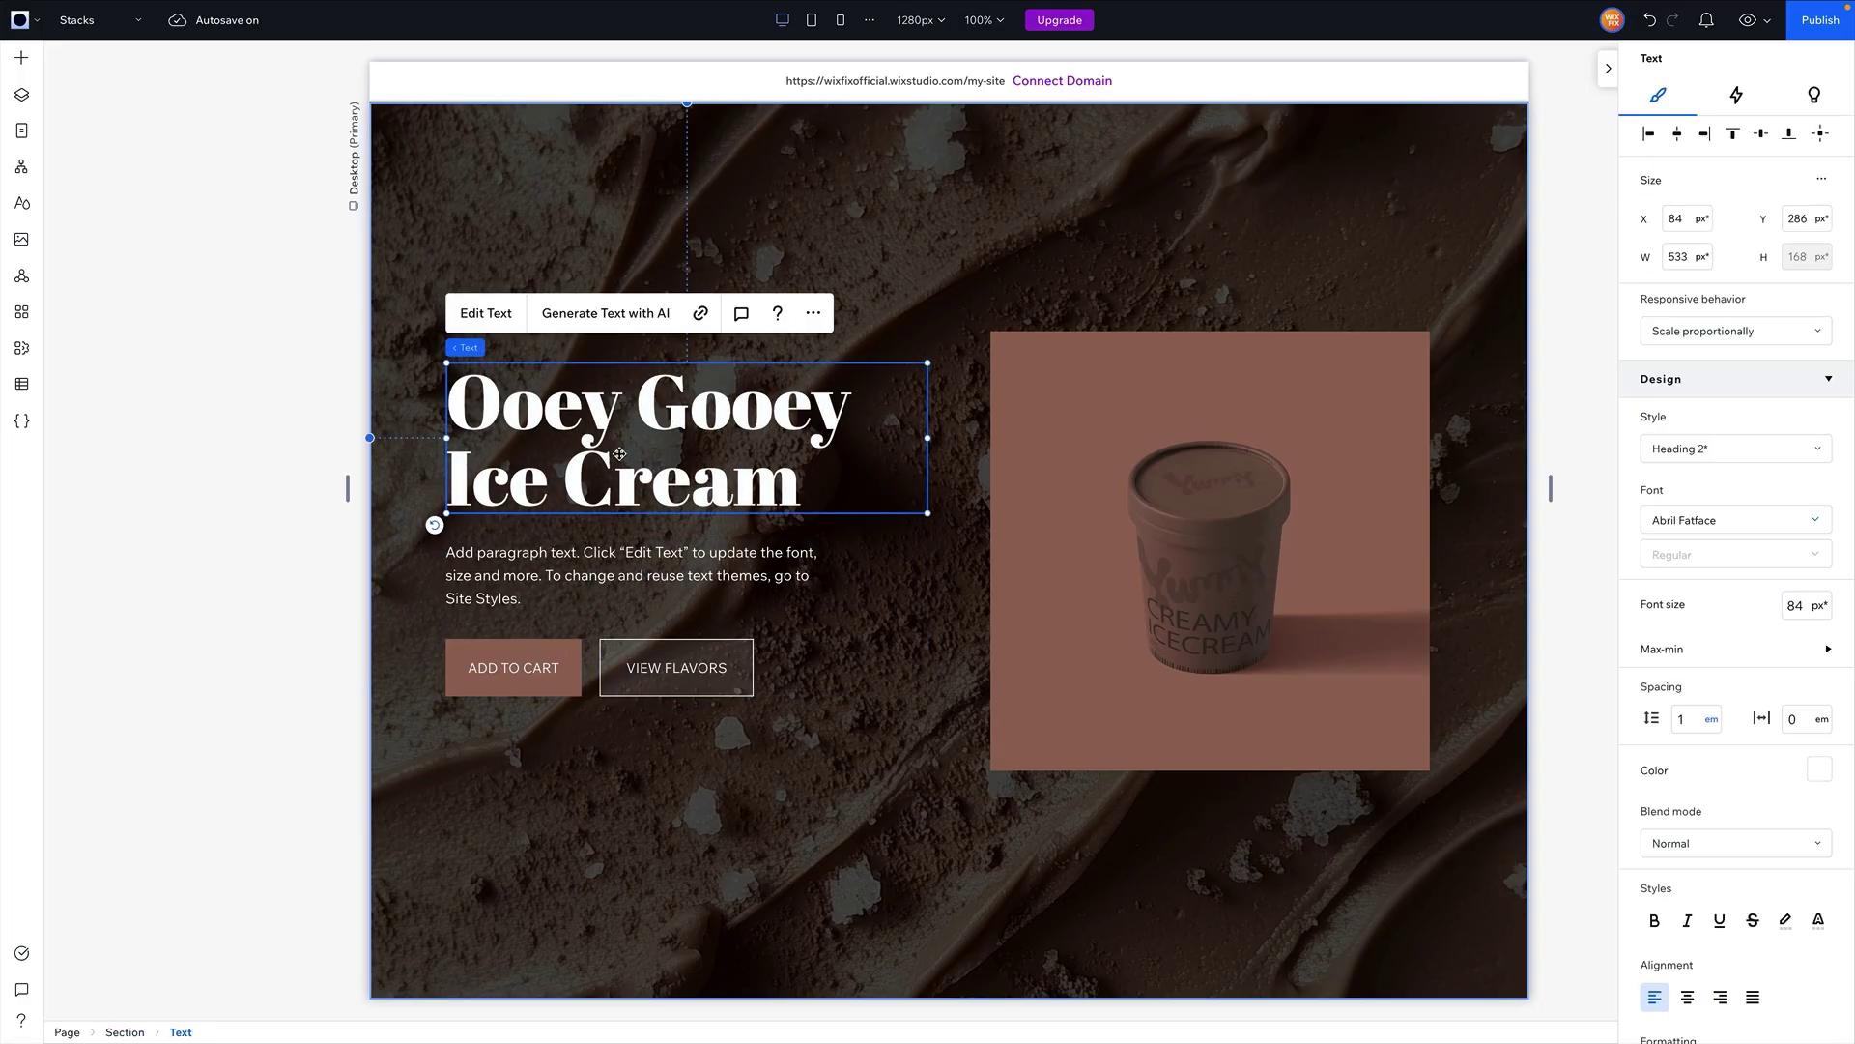
shift+click(580, 553)
shift+click(527, 644)
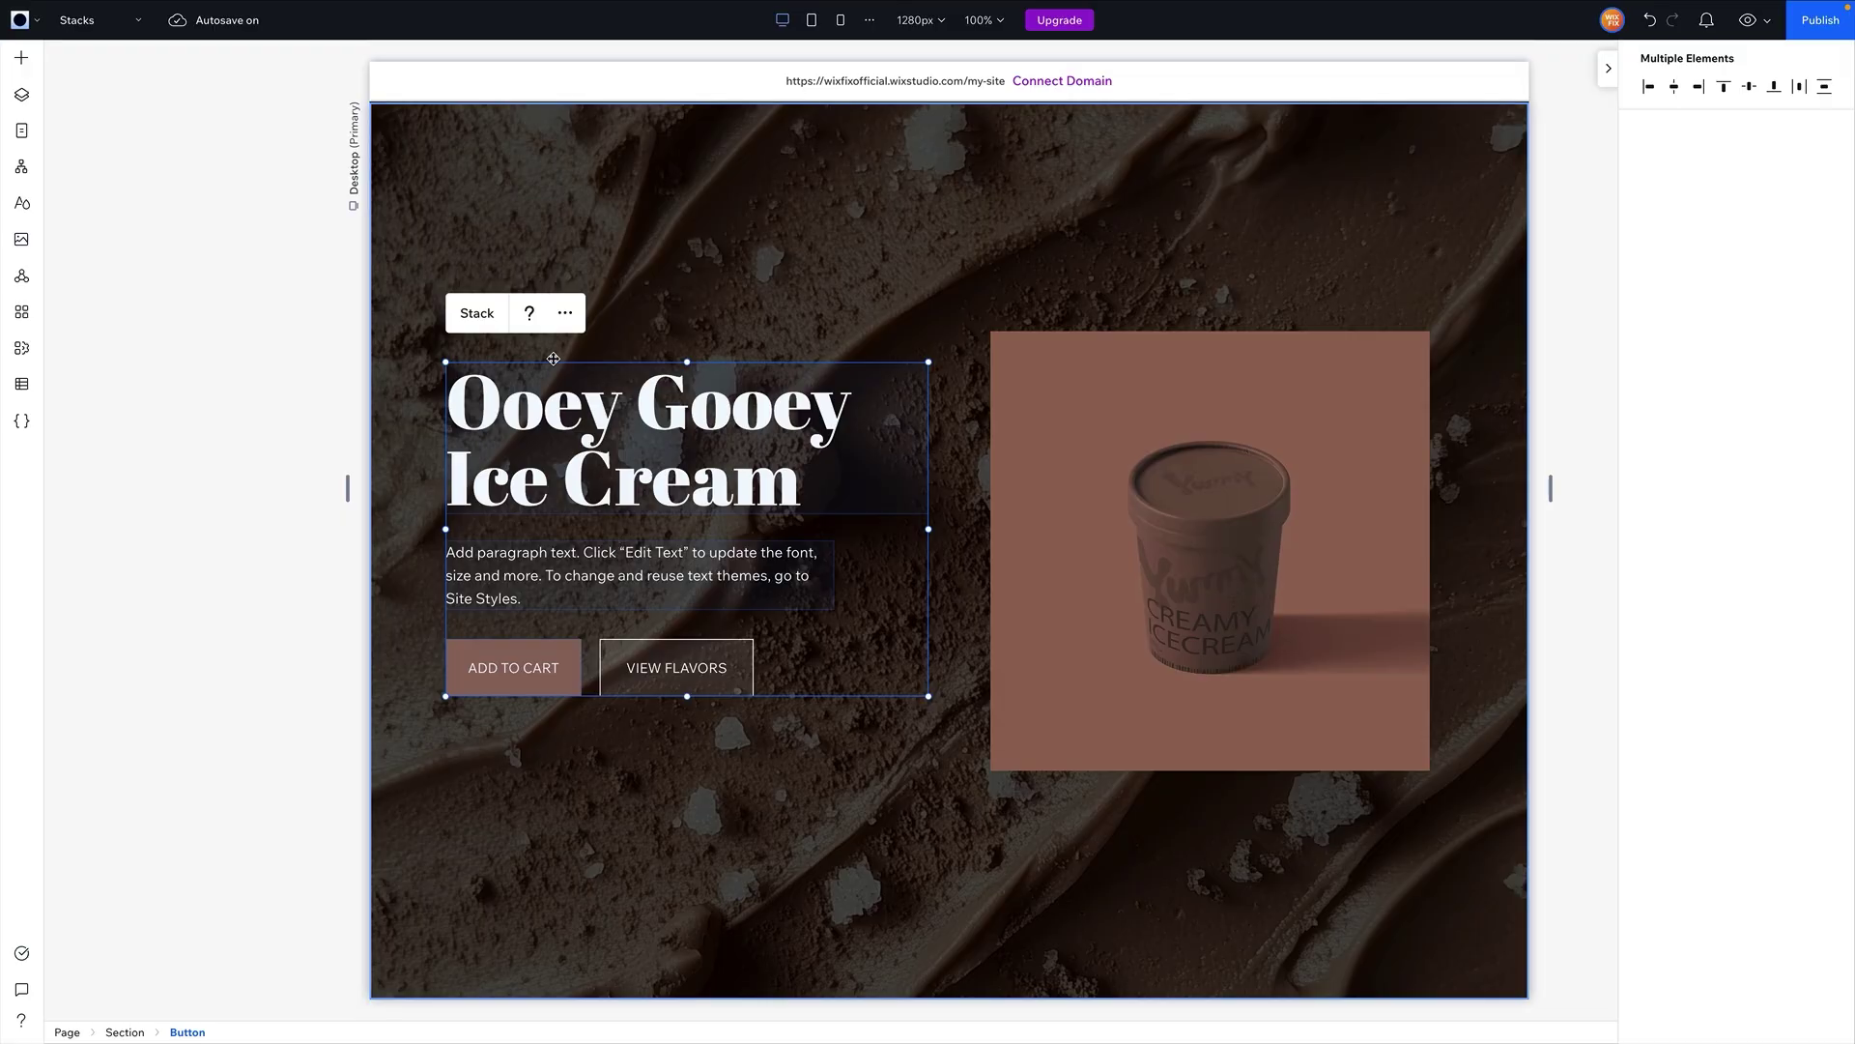
click(471, 311)
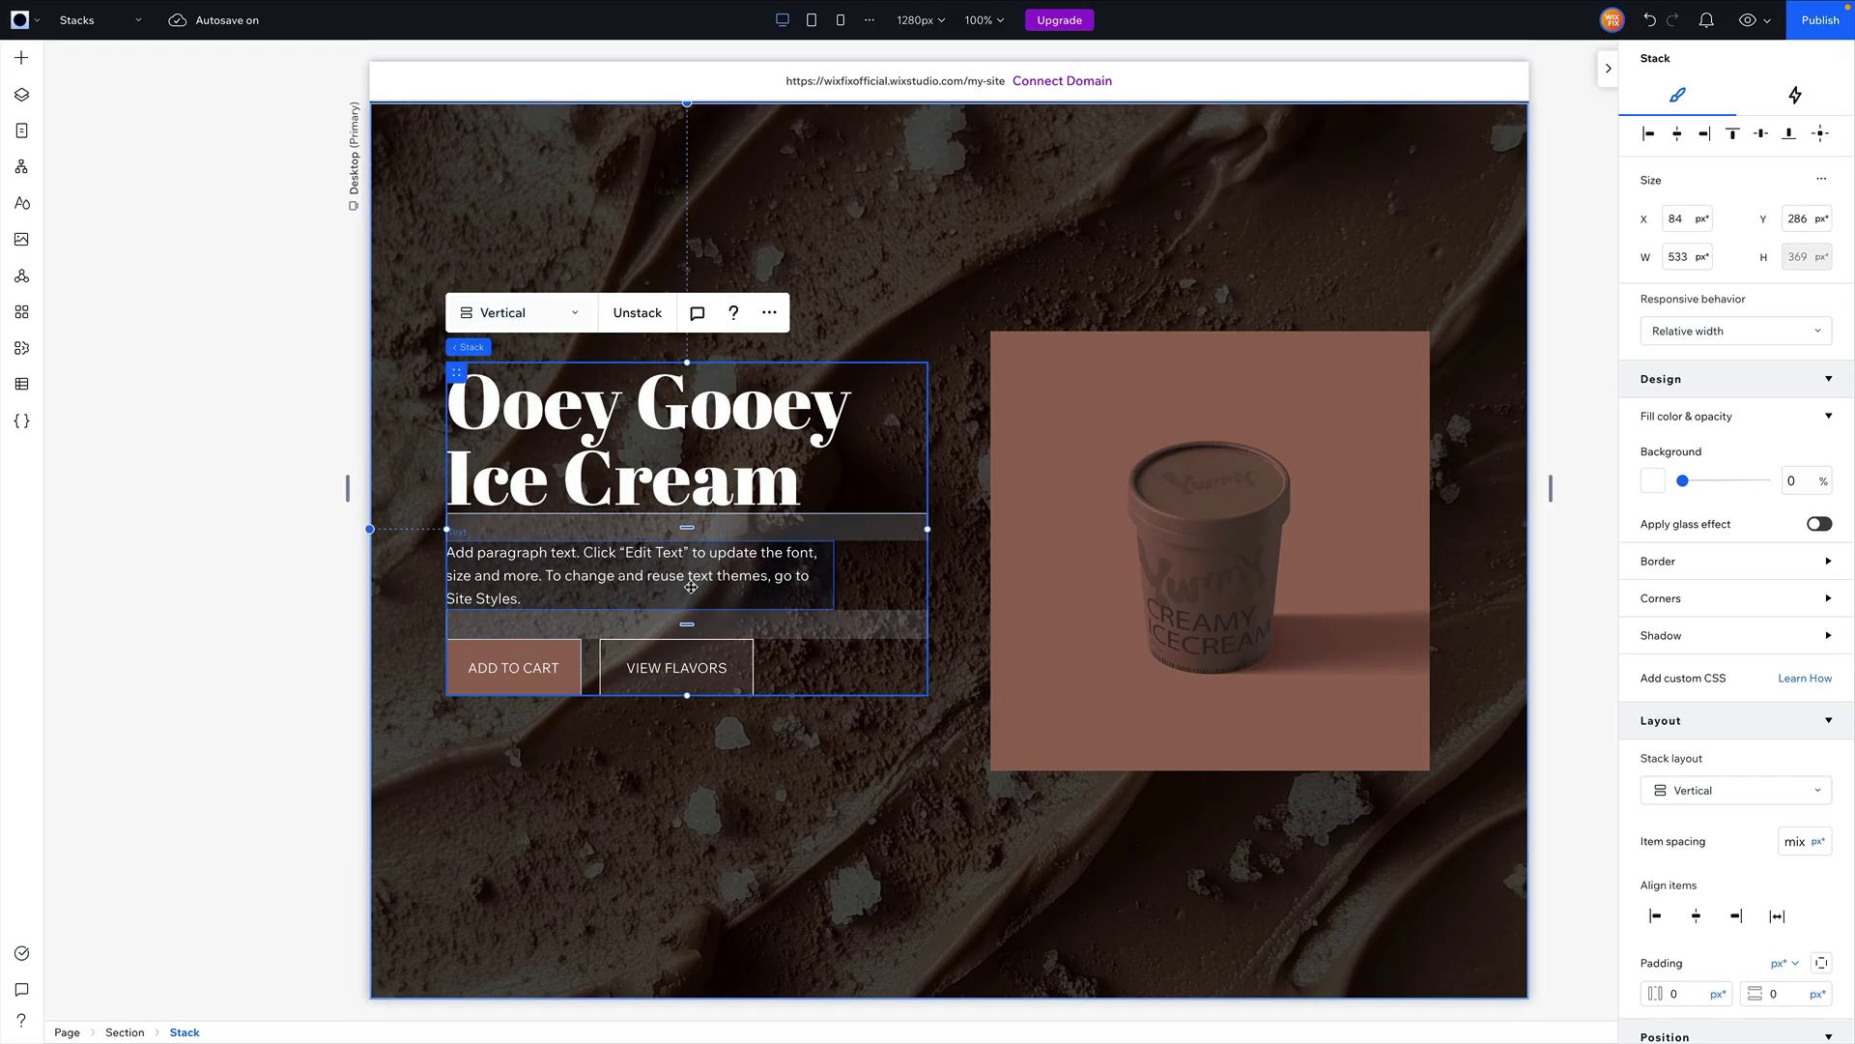
click(703, 672)
drag(703, 672, 659, 580)
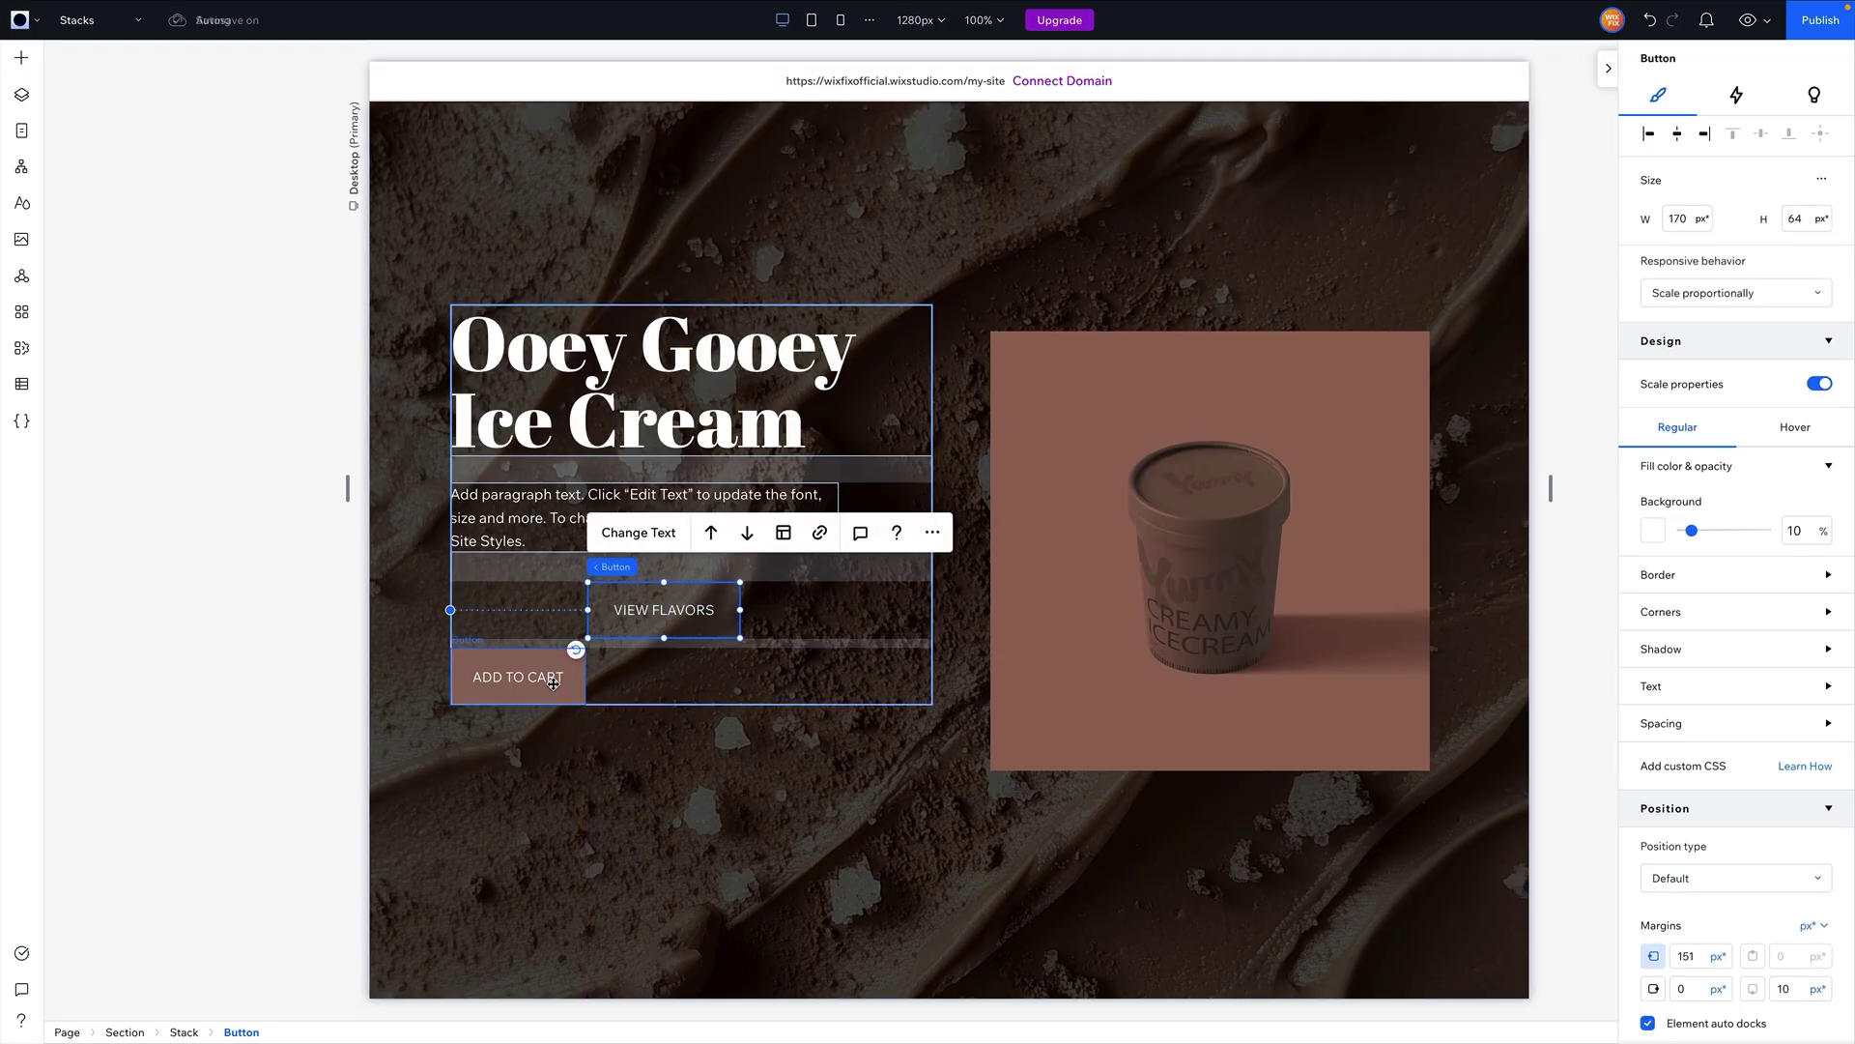
key(ctrl+z)
key(ctrl+z)
key(ctrl+z)
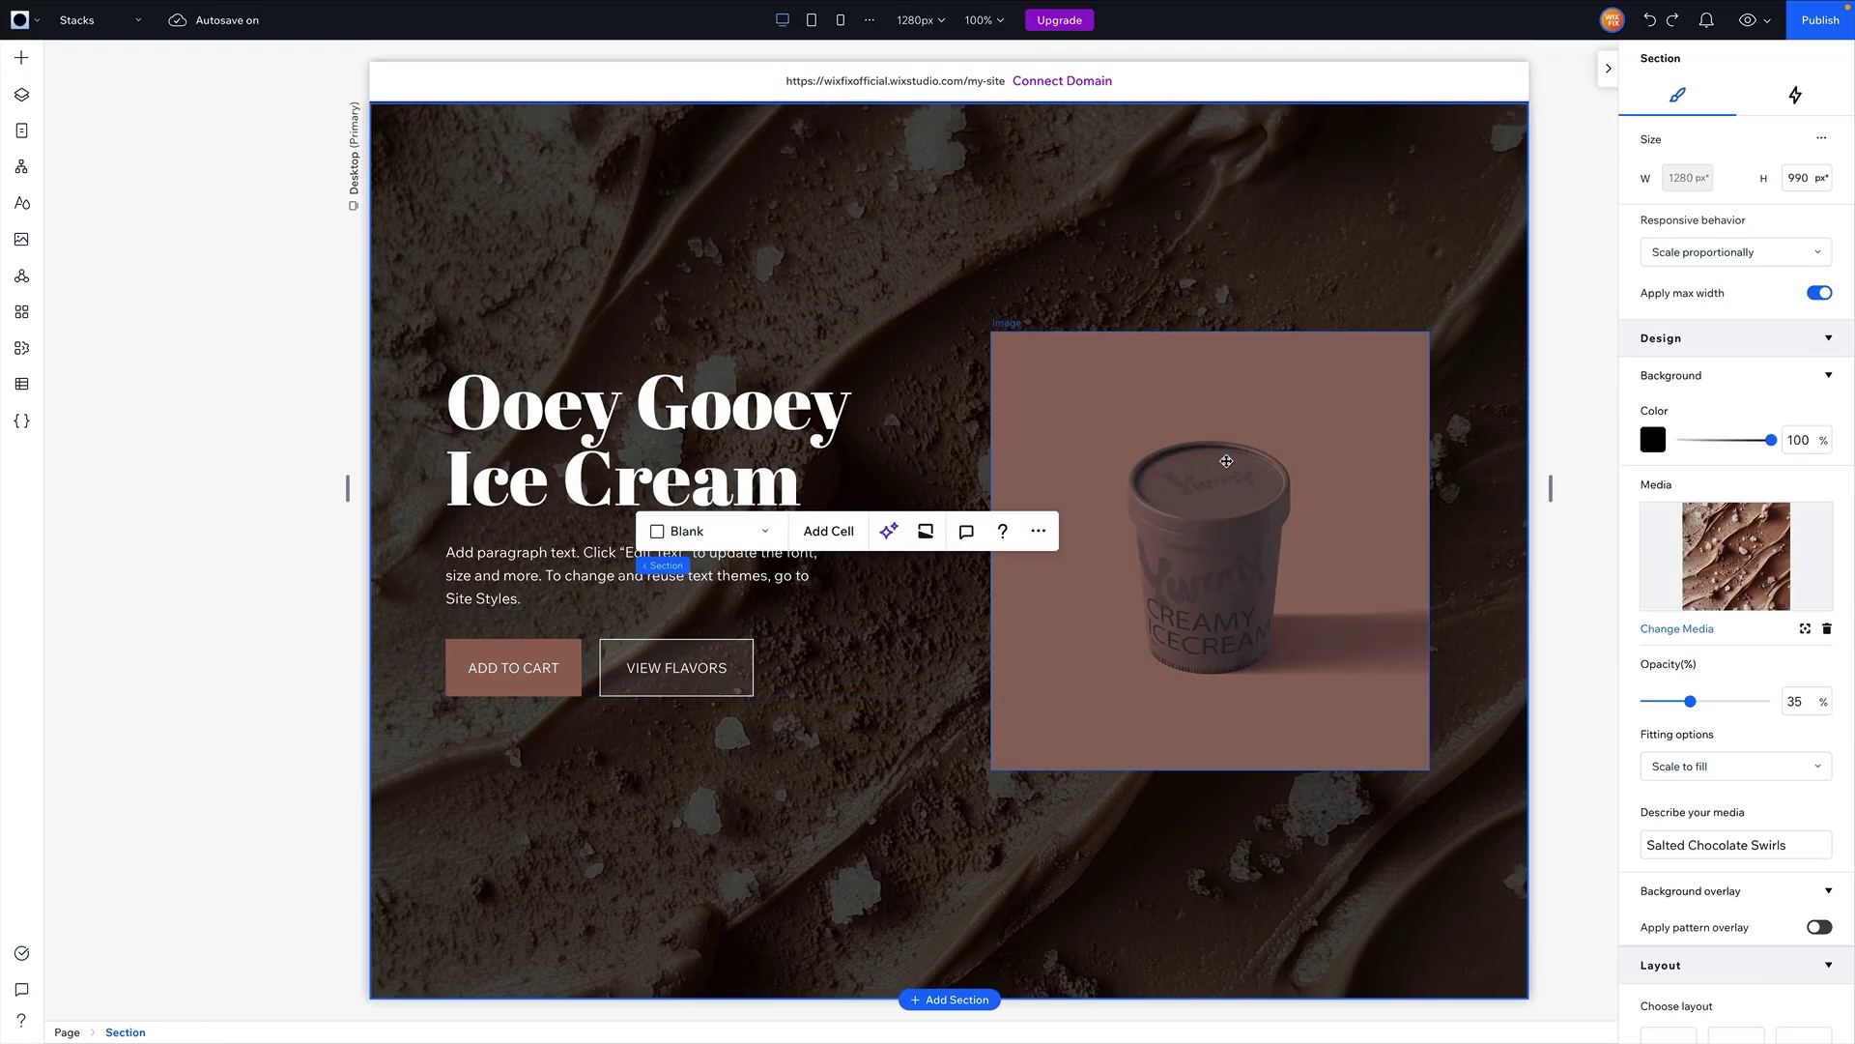
click(661, 674)
Stack the ADD TO CART and VIEW FLAVORS buttons with 12 px item spacing
shift+click(555, 672)
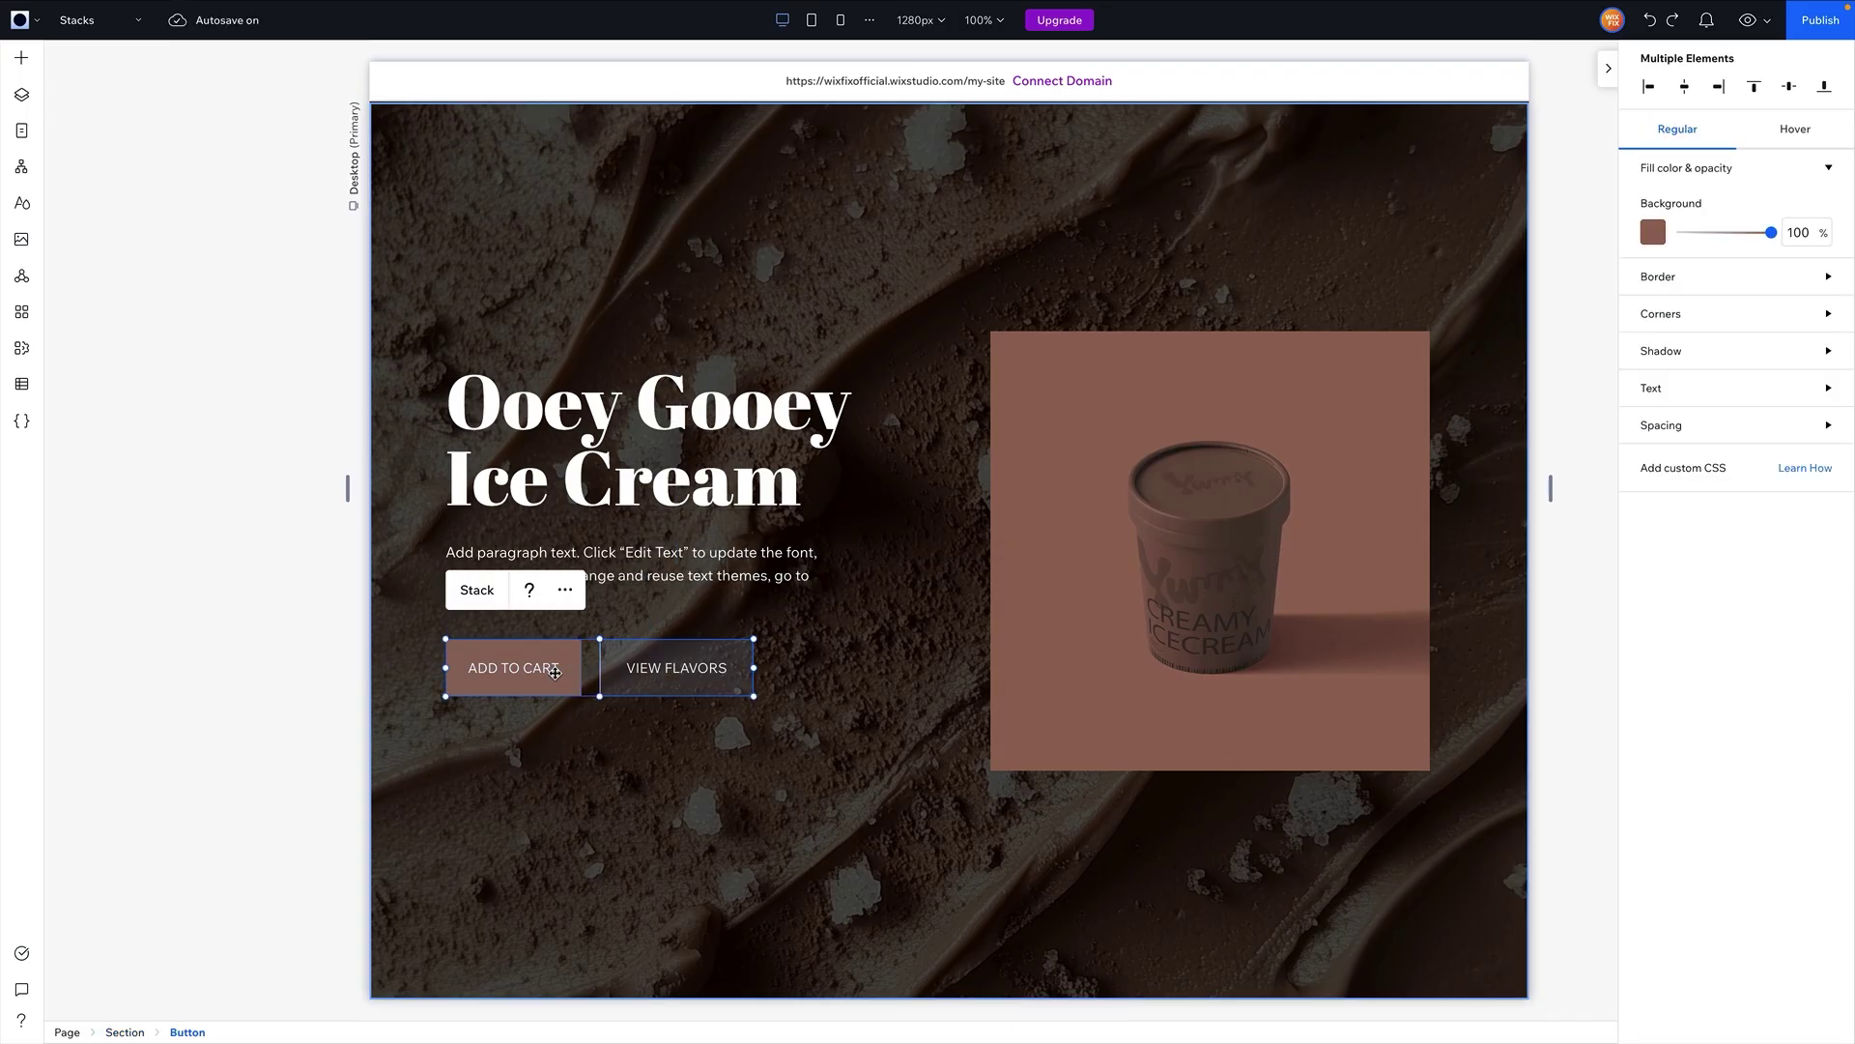
click(473, 590)
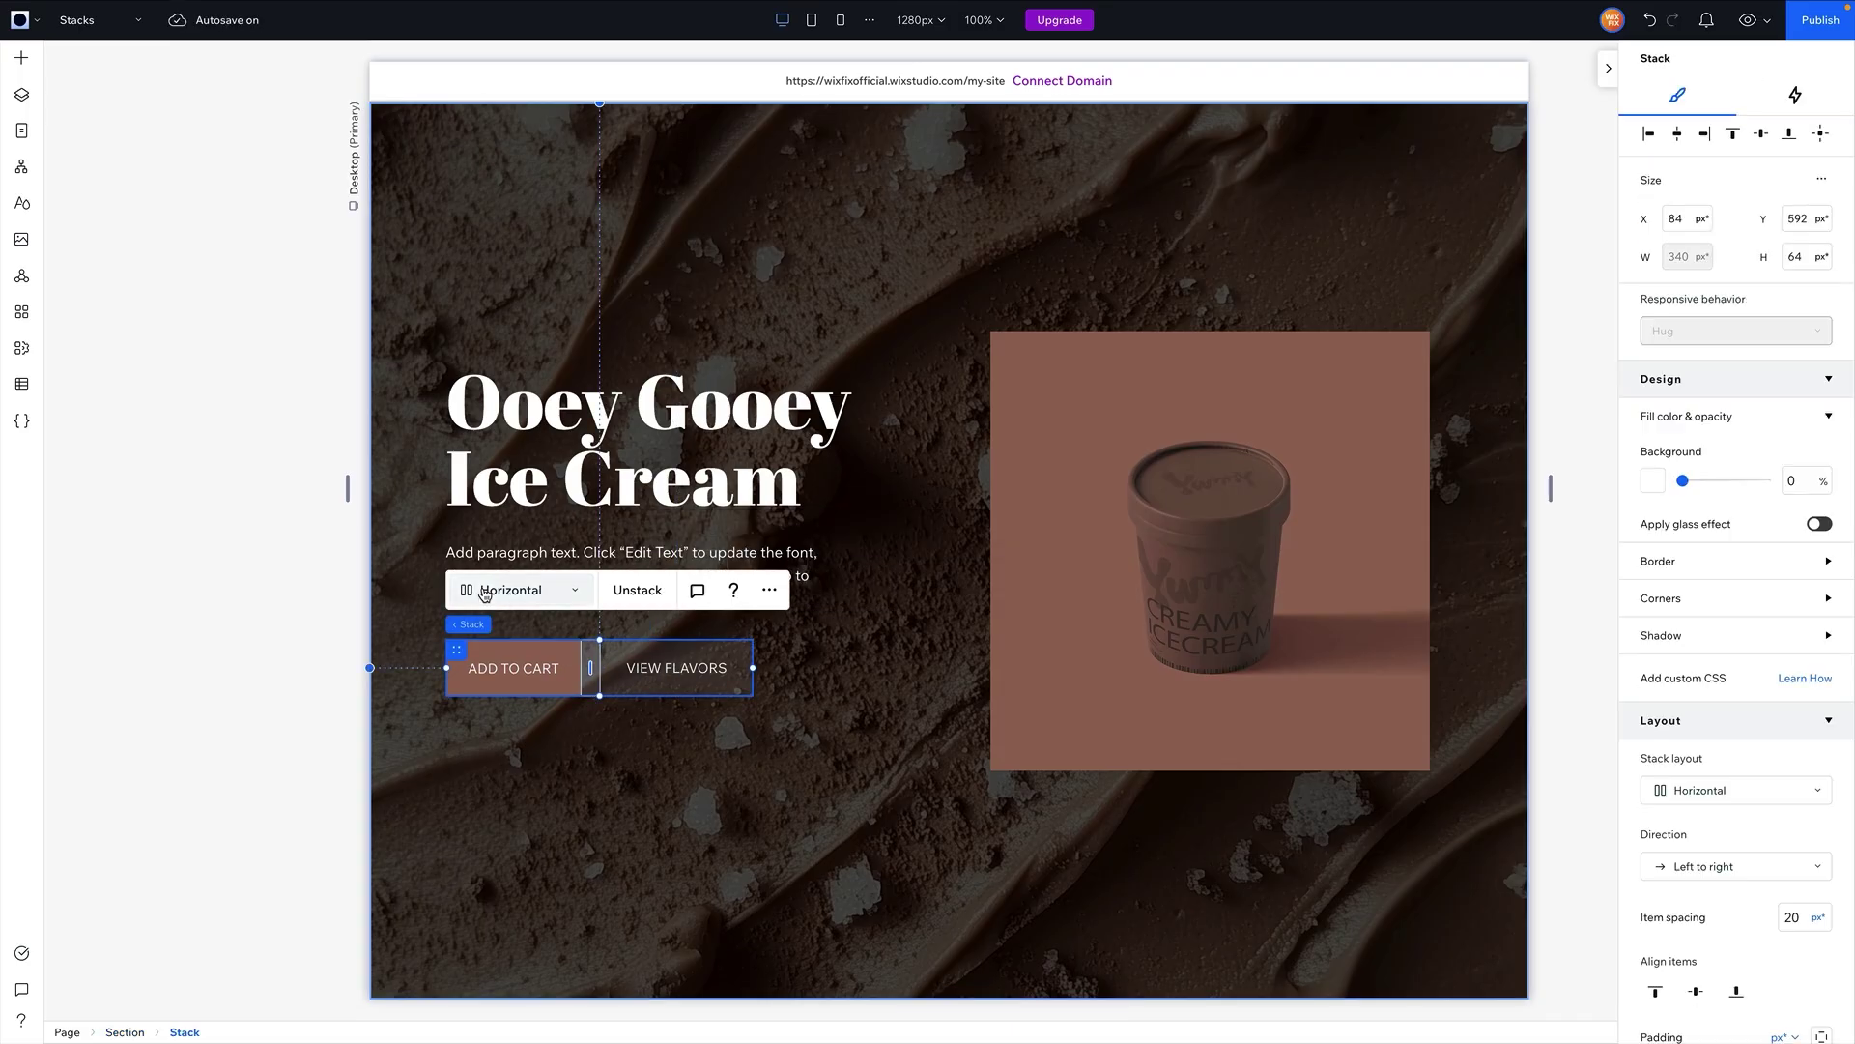
scroll(1662, 870, down, 1)
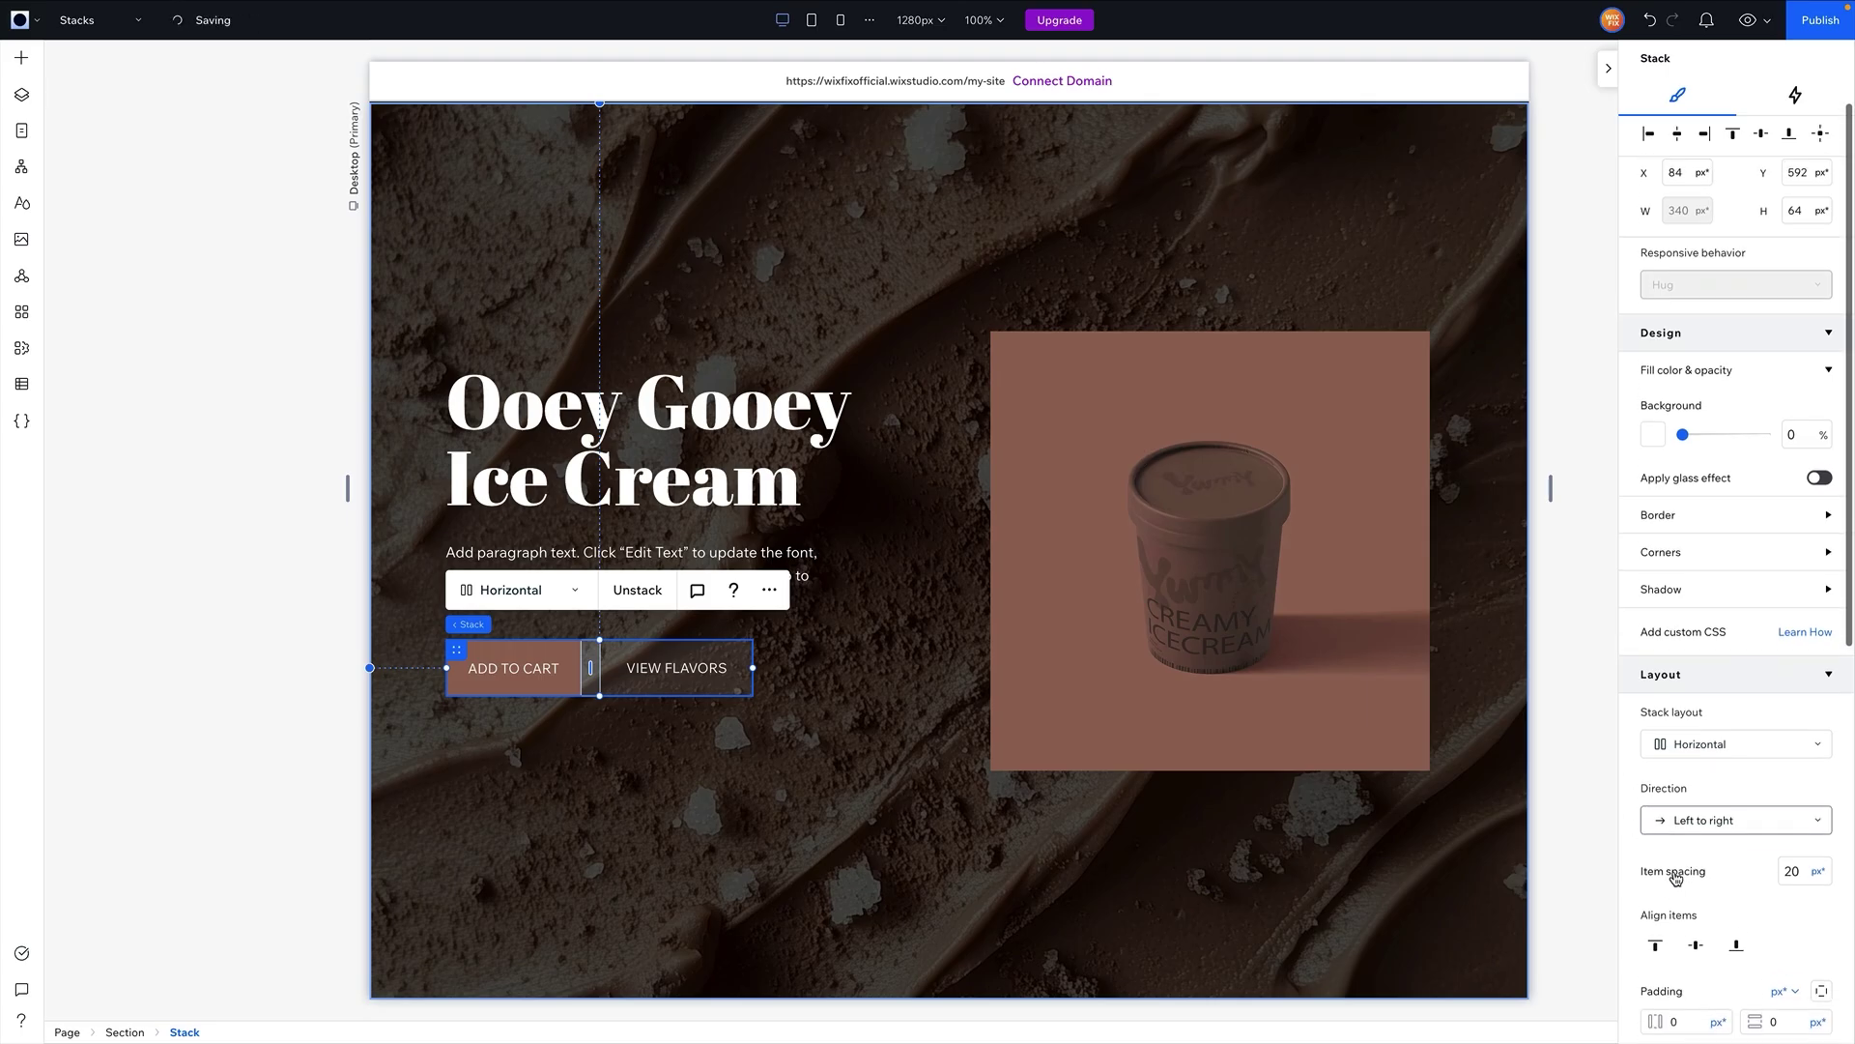
double_click(1789, 805)
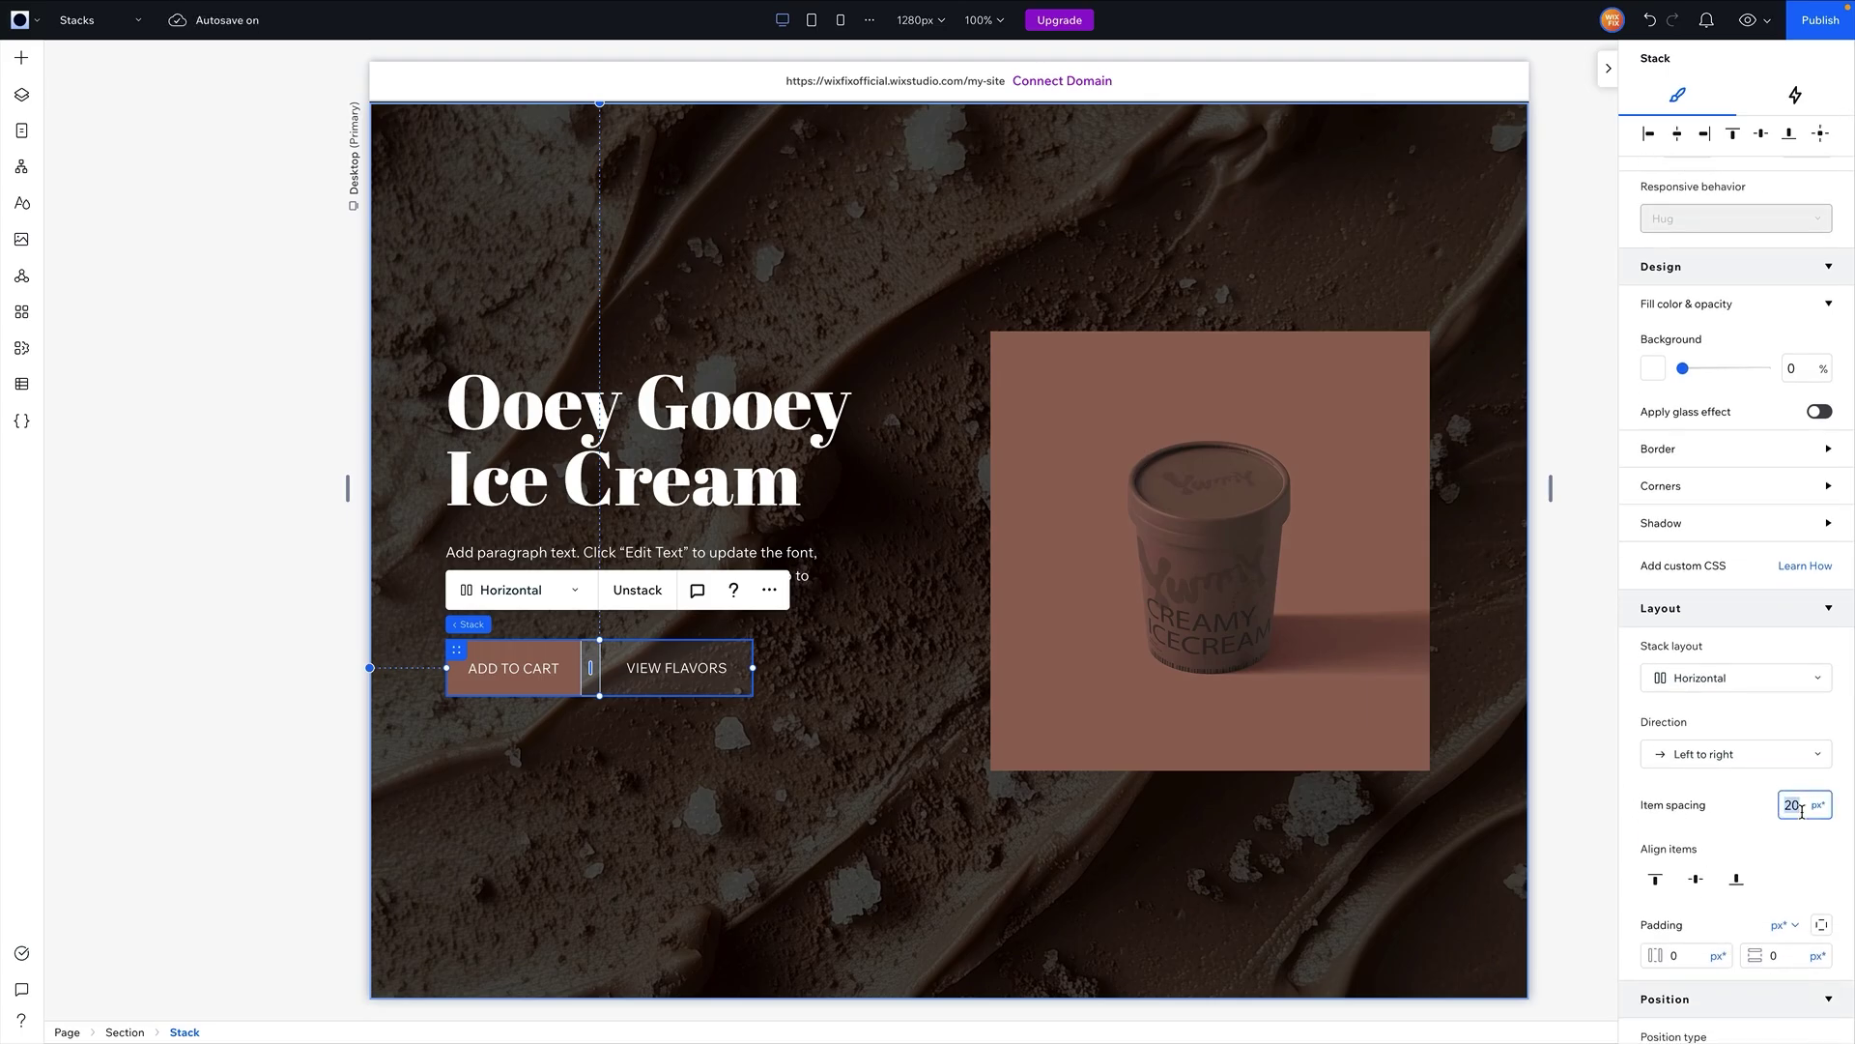
text(12)
key(Return)
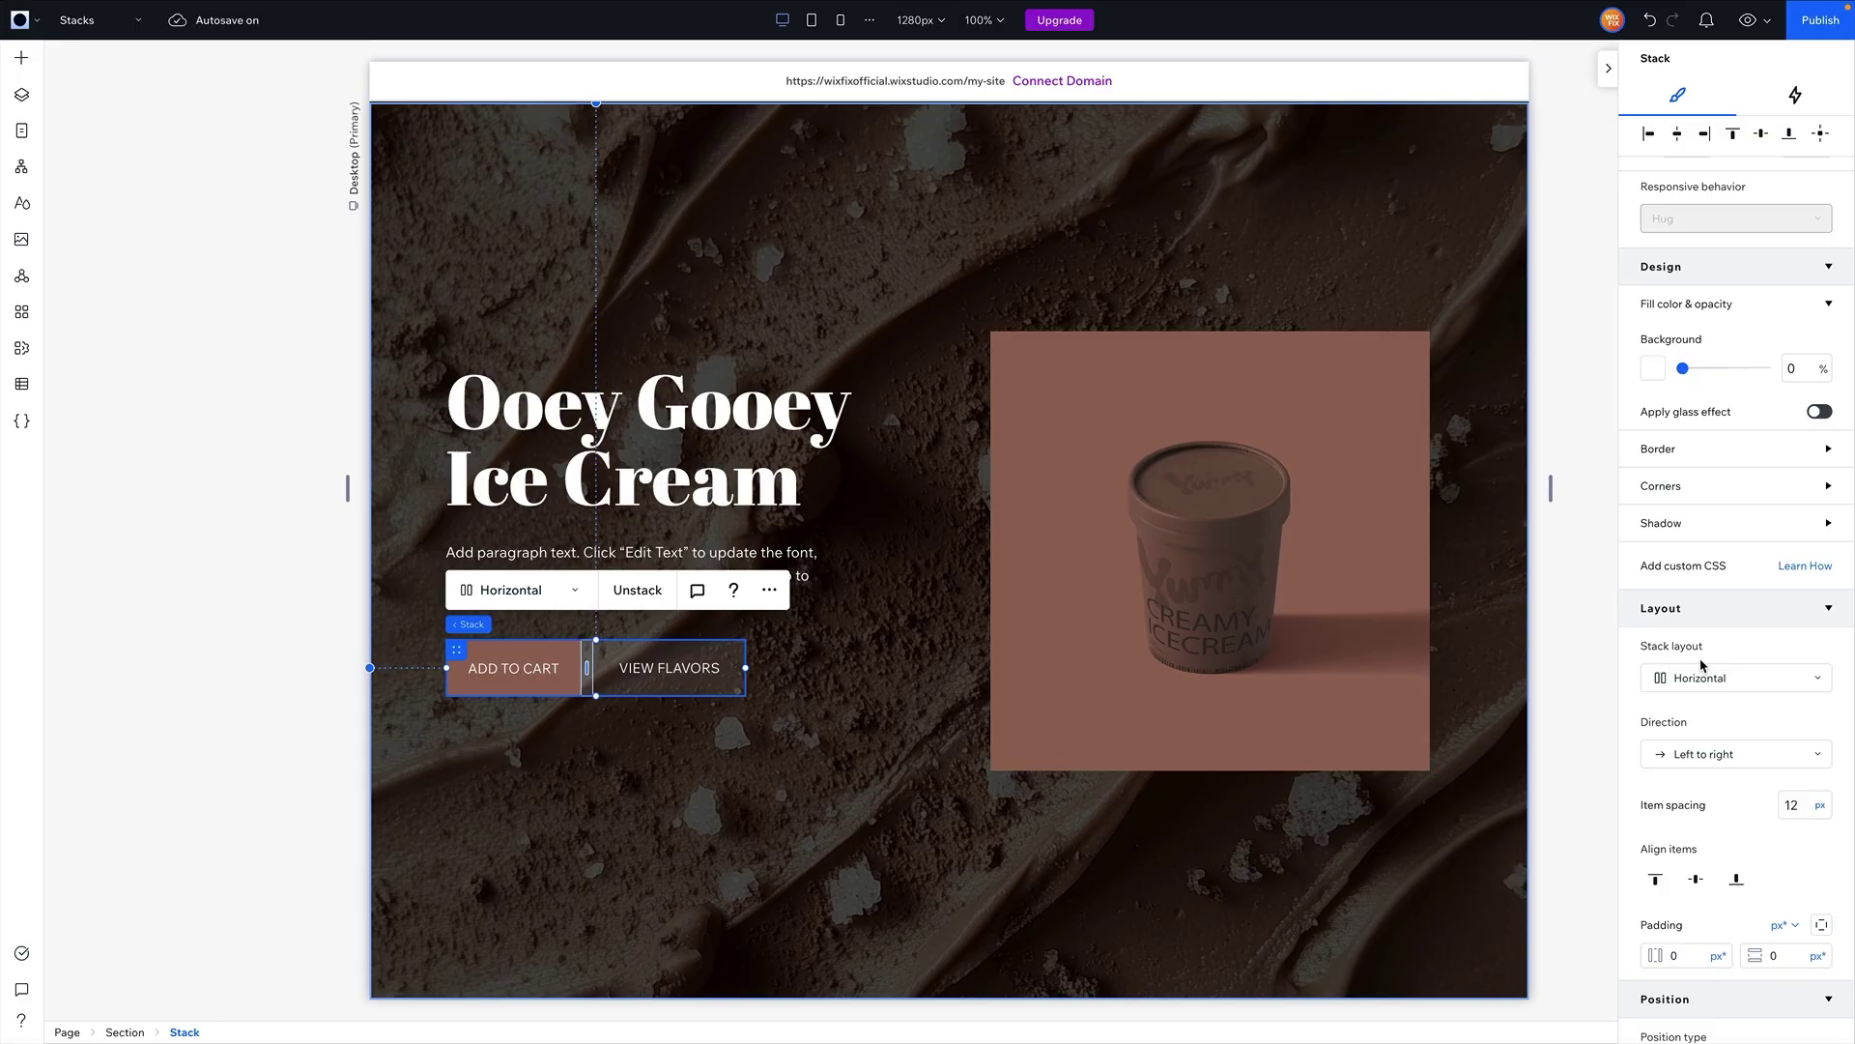
Flip the stack direction to Right to left, then back to Left to right
click(1687, 759)
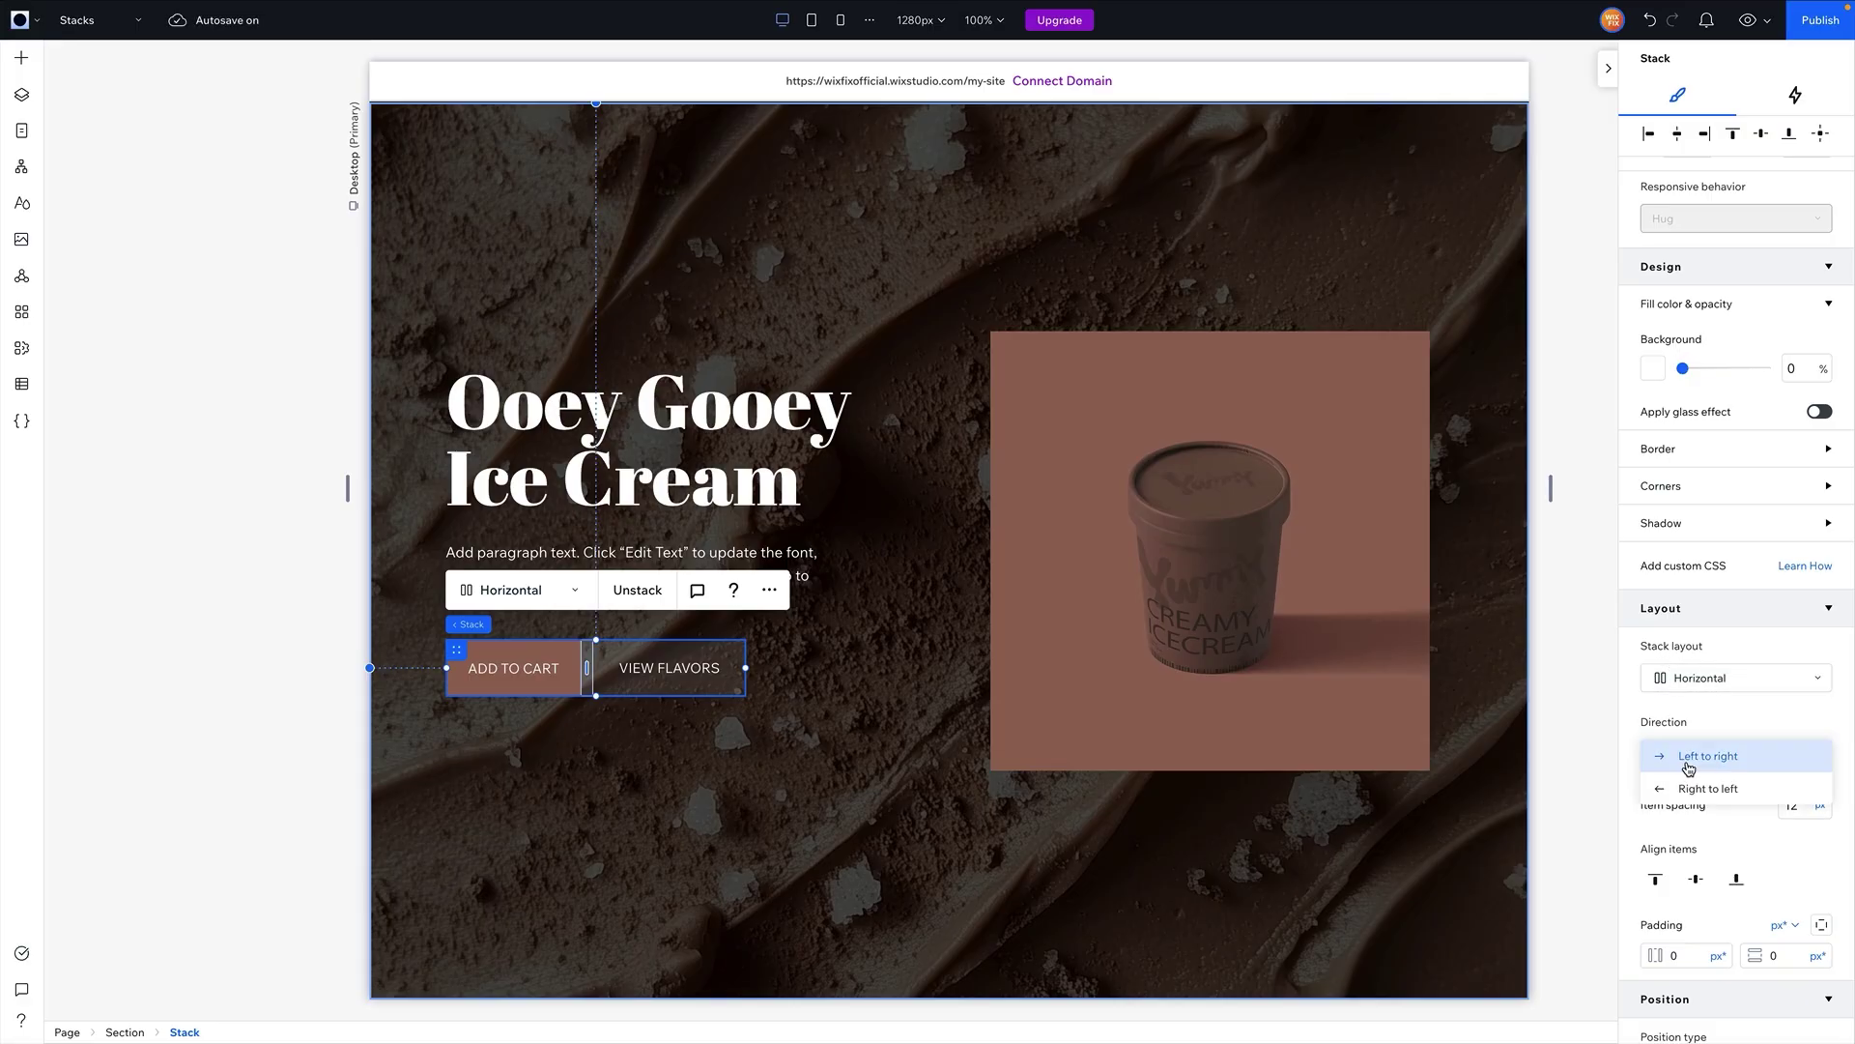
click(1693, 791)
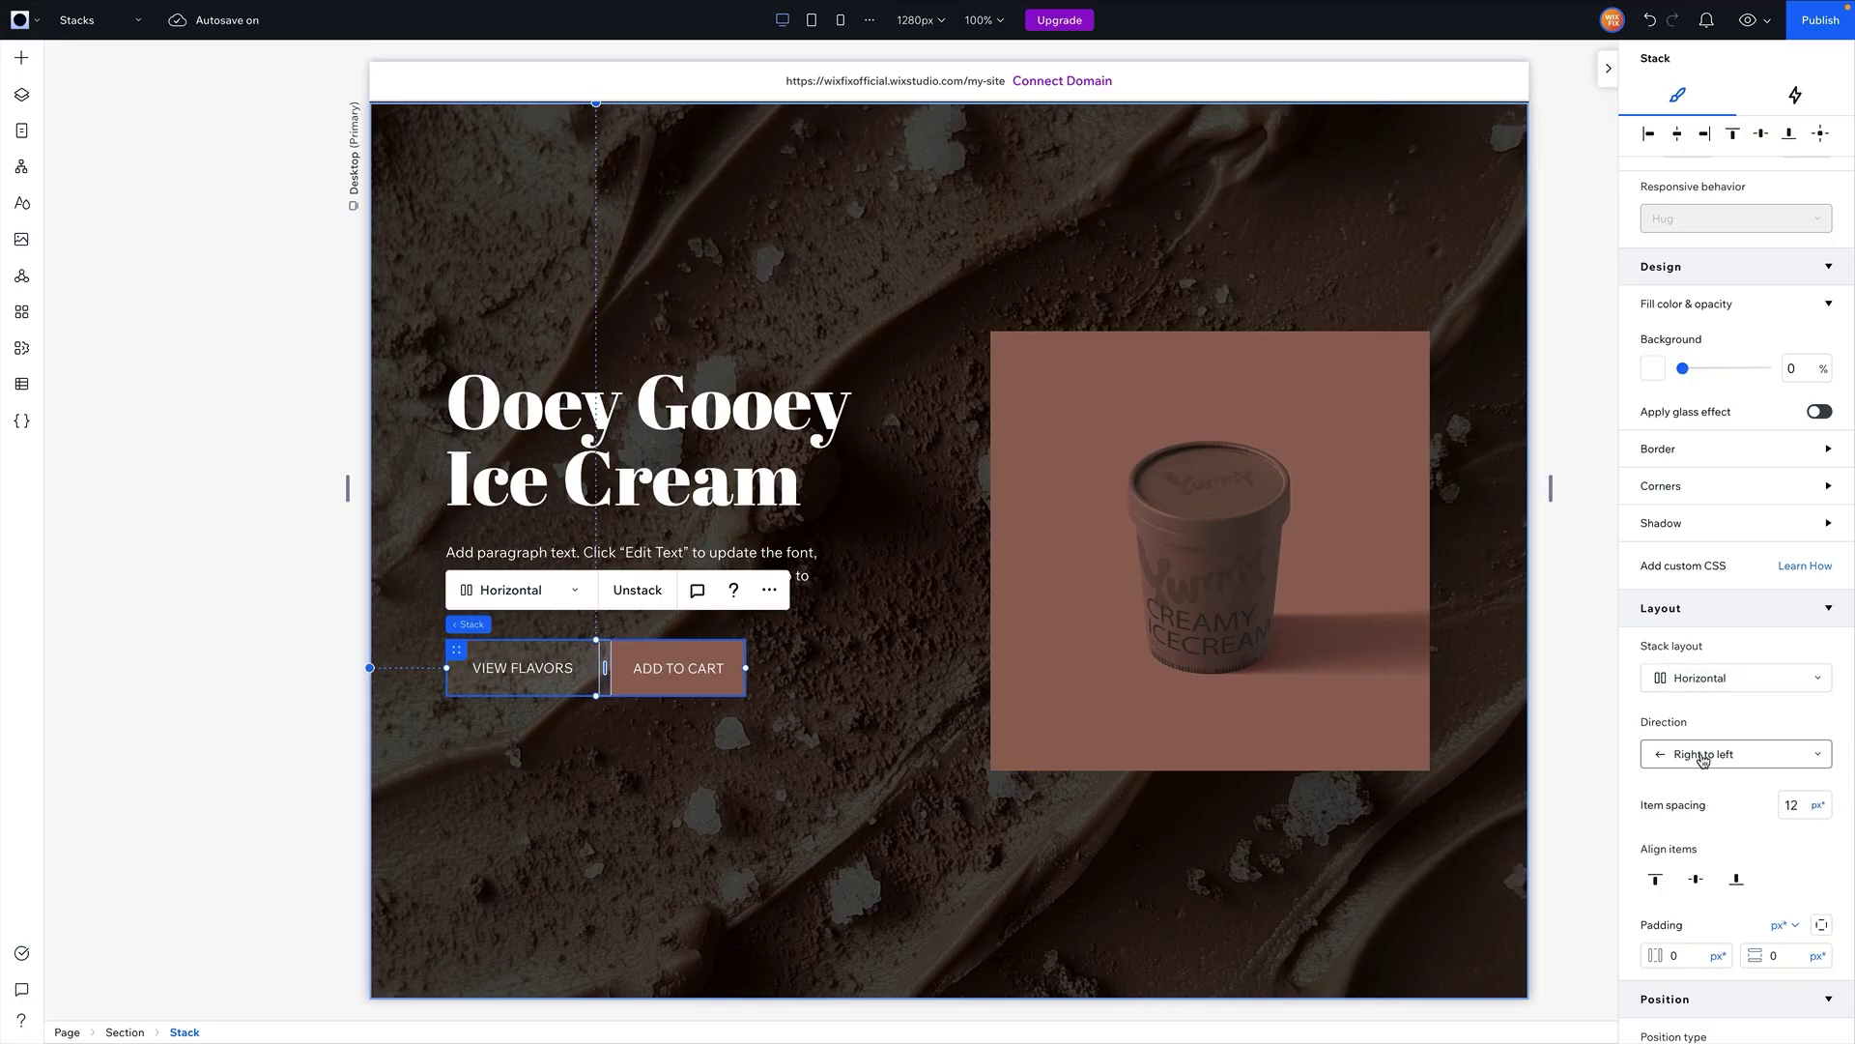
click(1702, 759)
click(1699, 722)
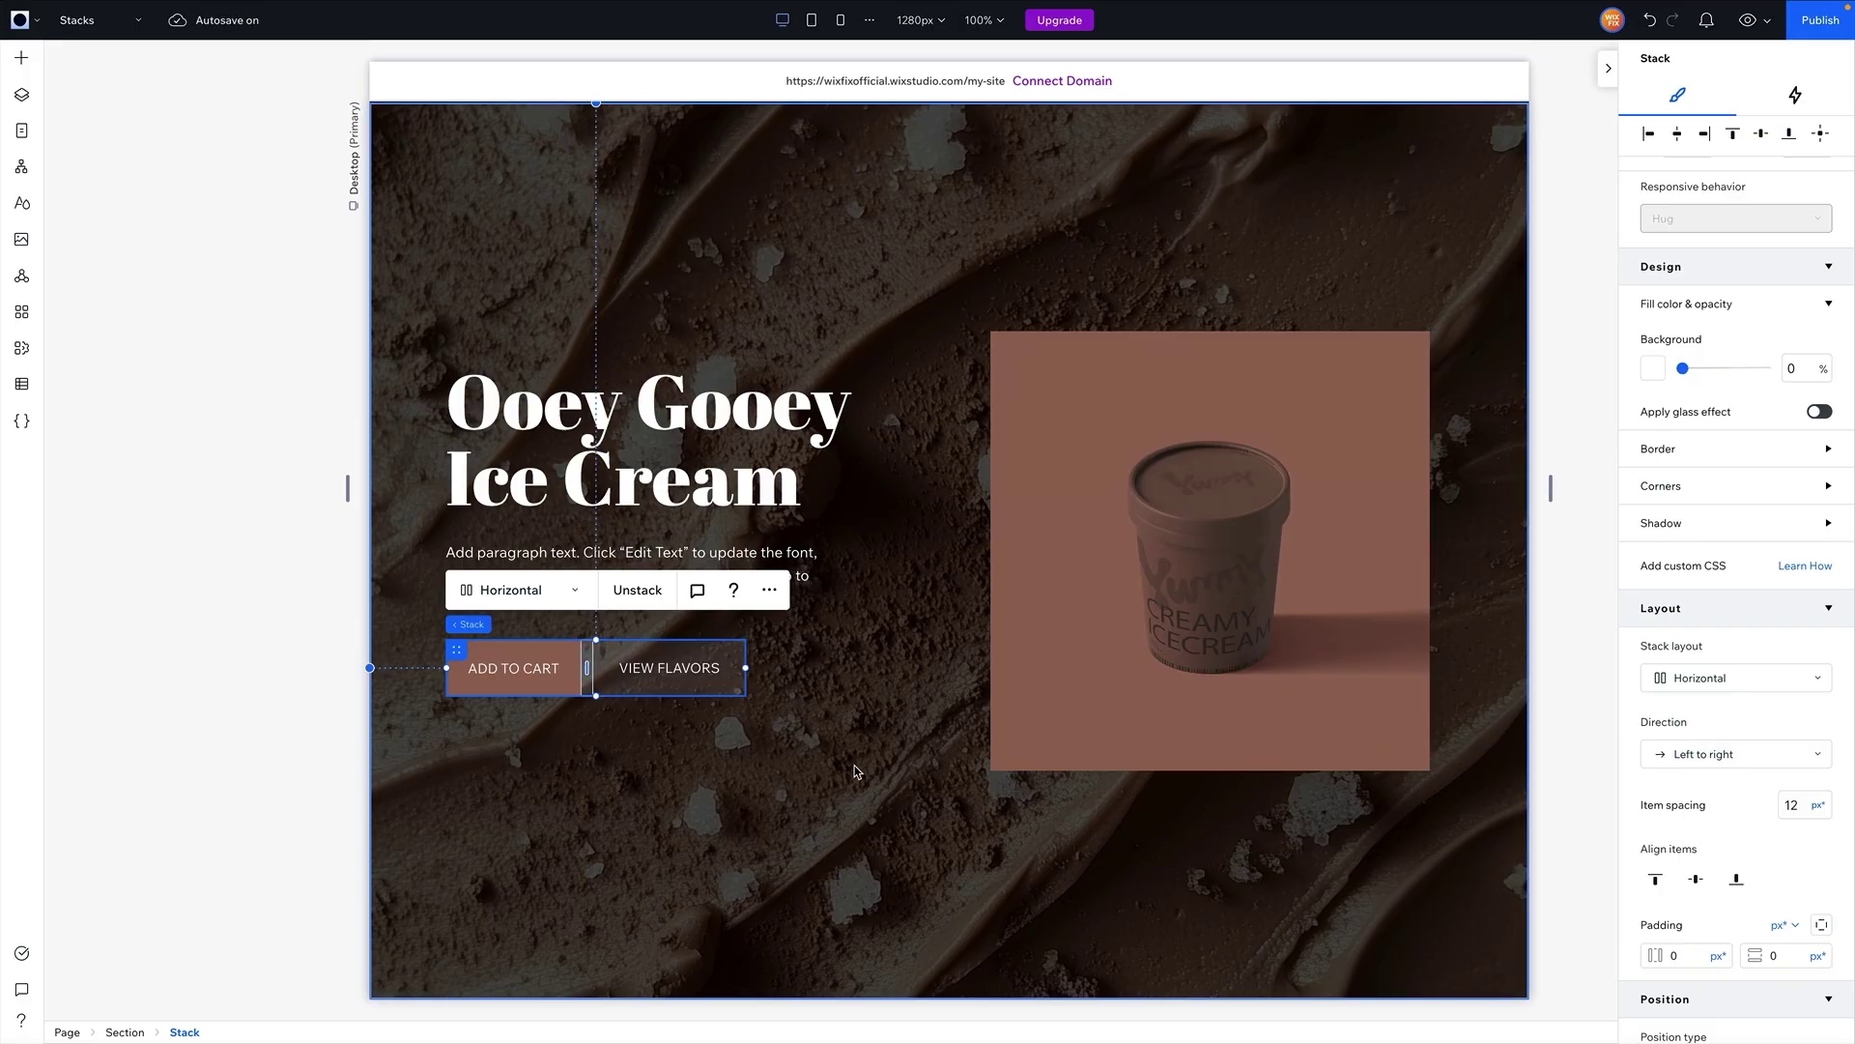
scroll(773, 637, up, 1)
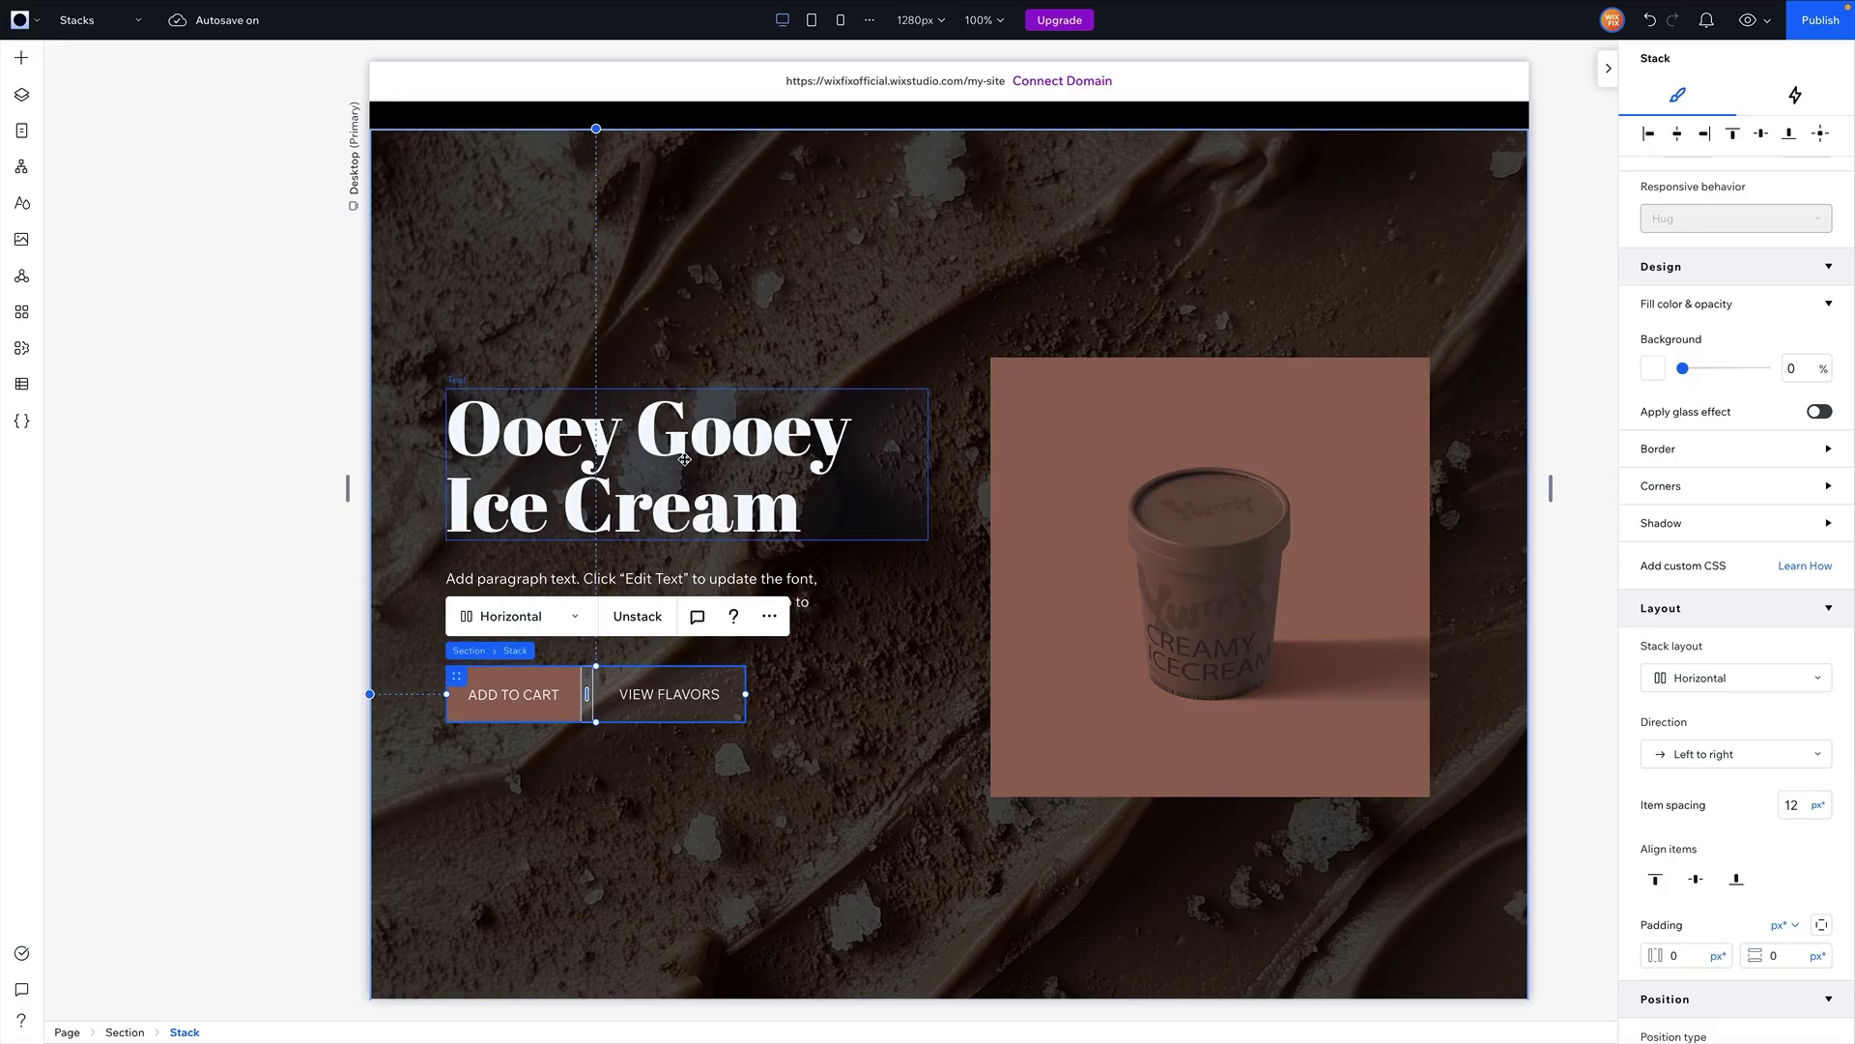
Wrap the hero heading, paragraph and button stack in a vertical stack, then inspect the inner and outer stacks
shift+click(619, 483)
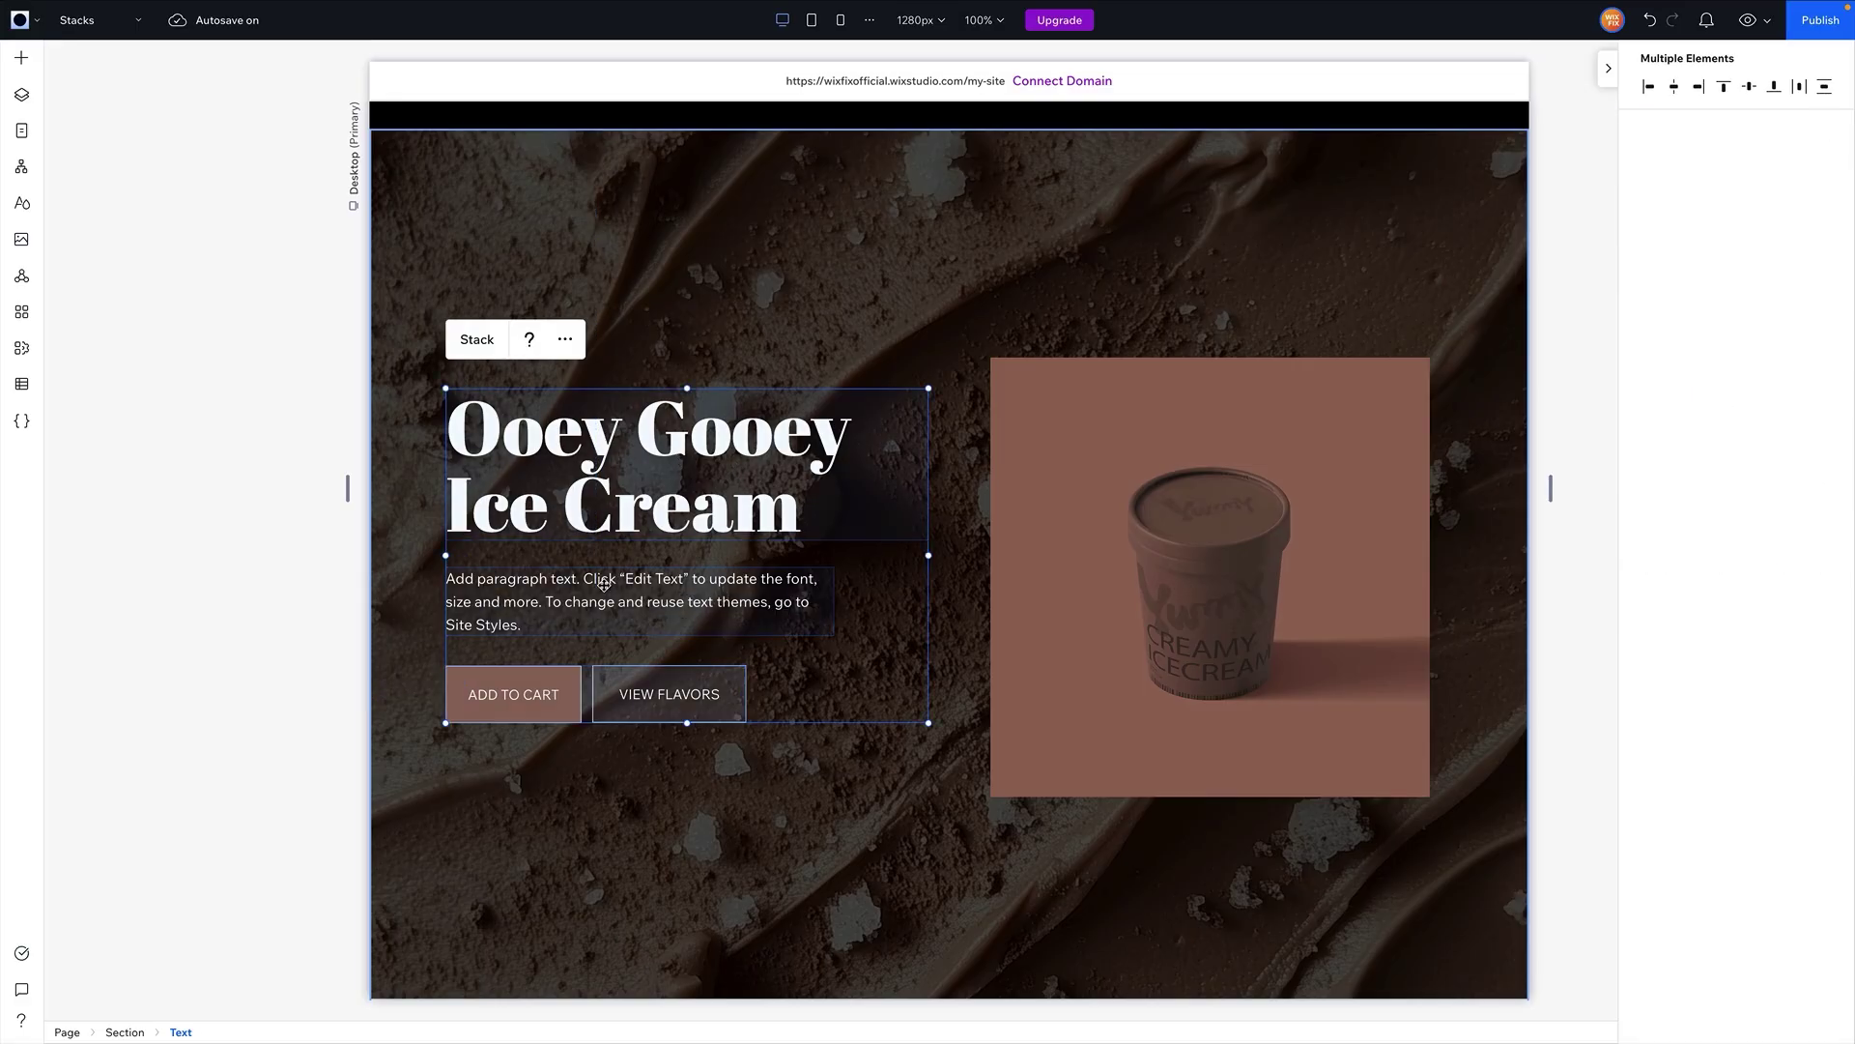
click(478, 339)
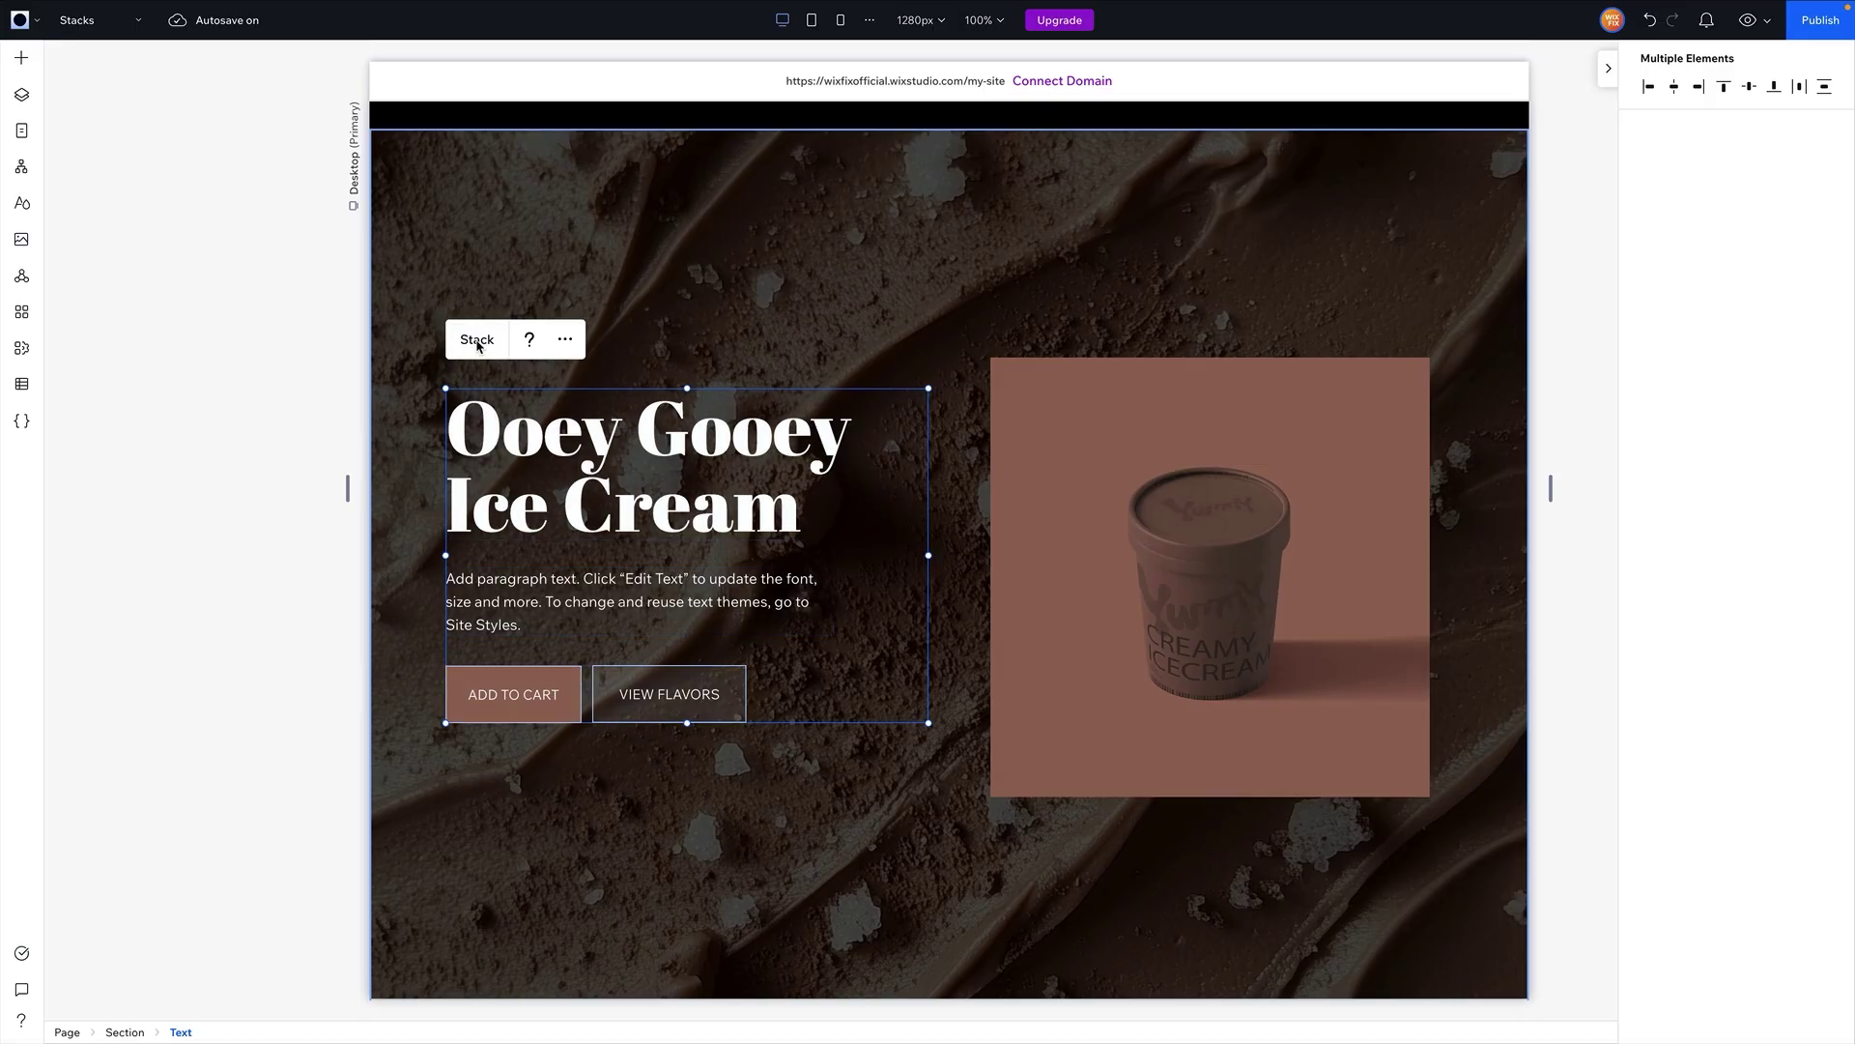
click(589, 696)
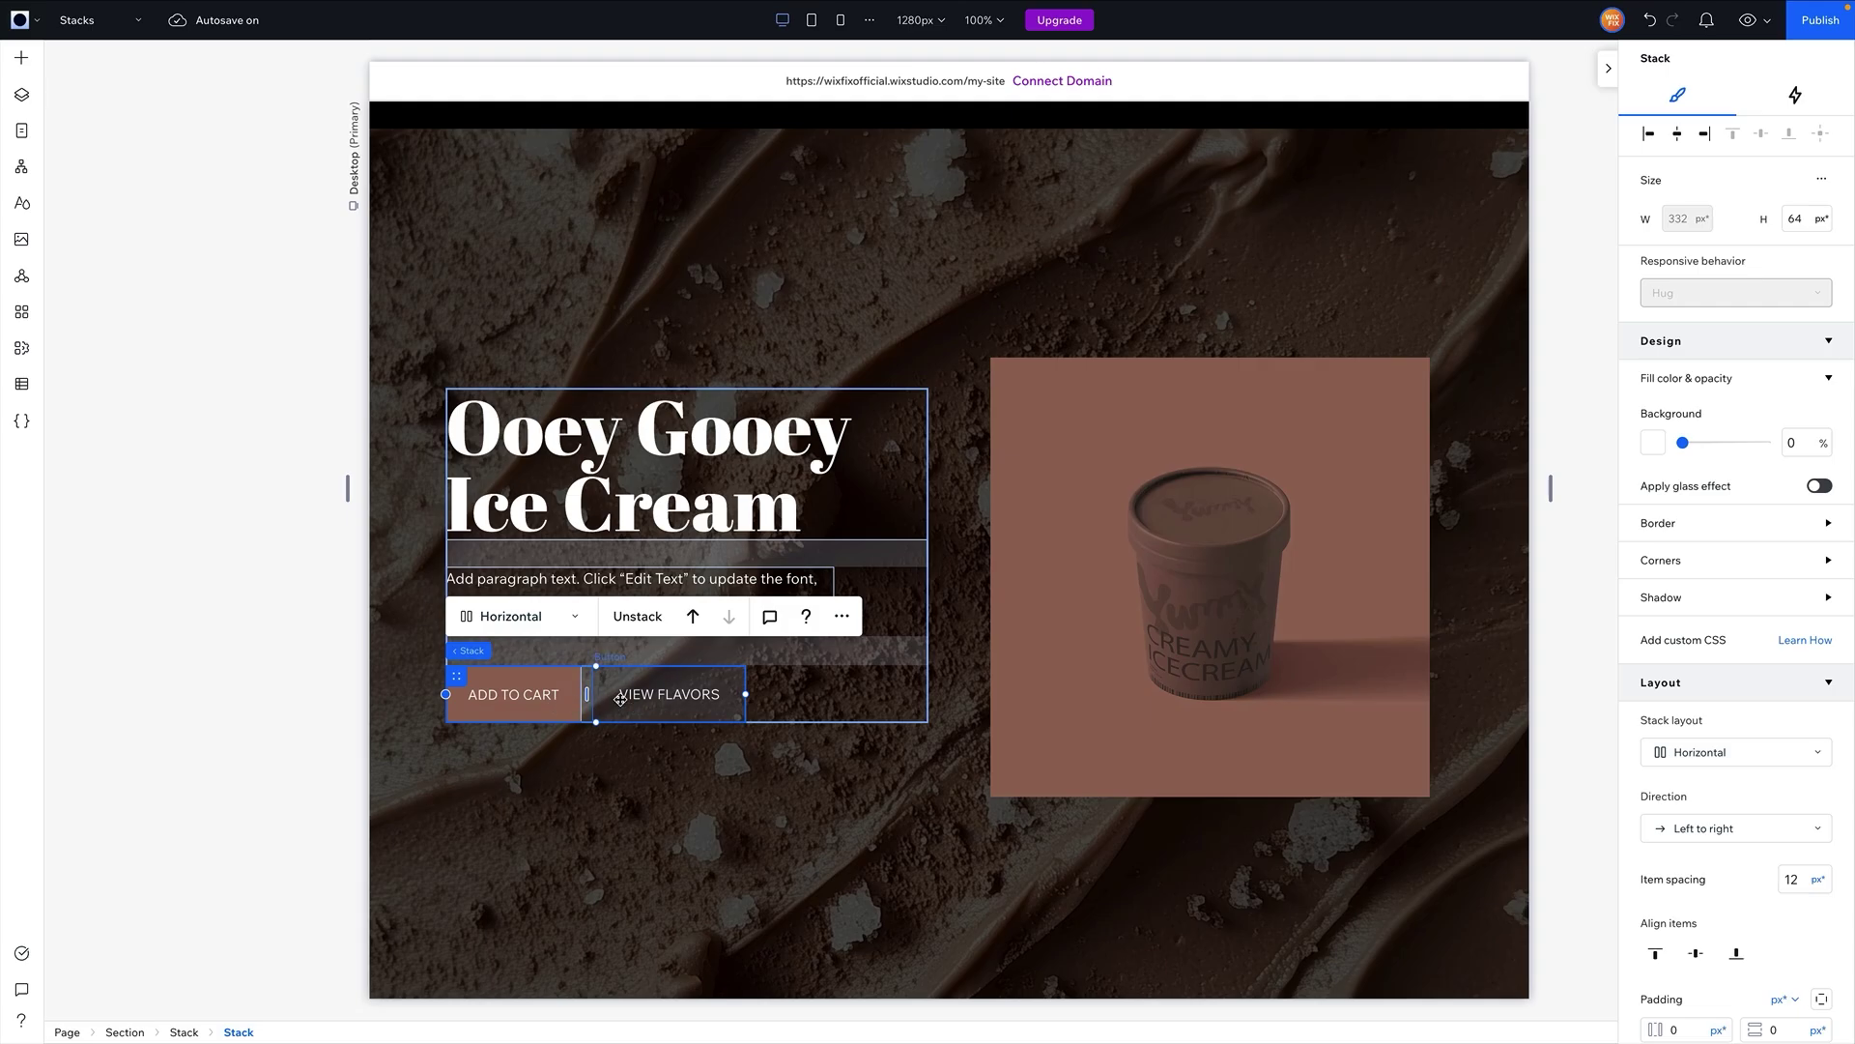
click(778, 663)
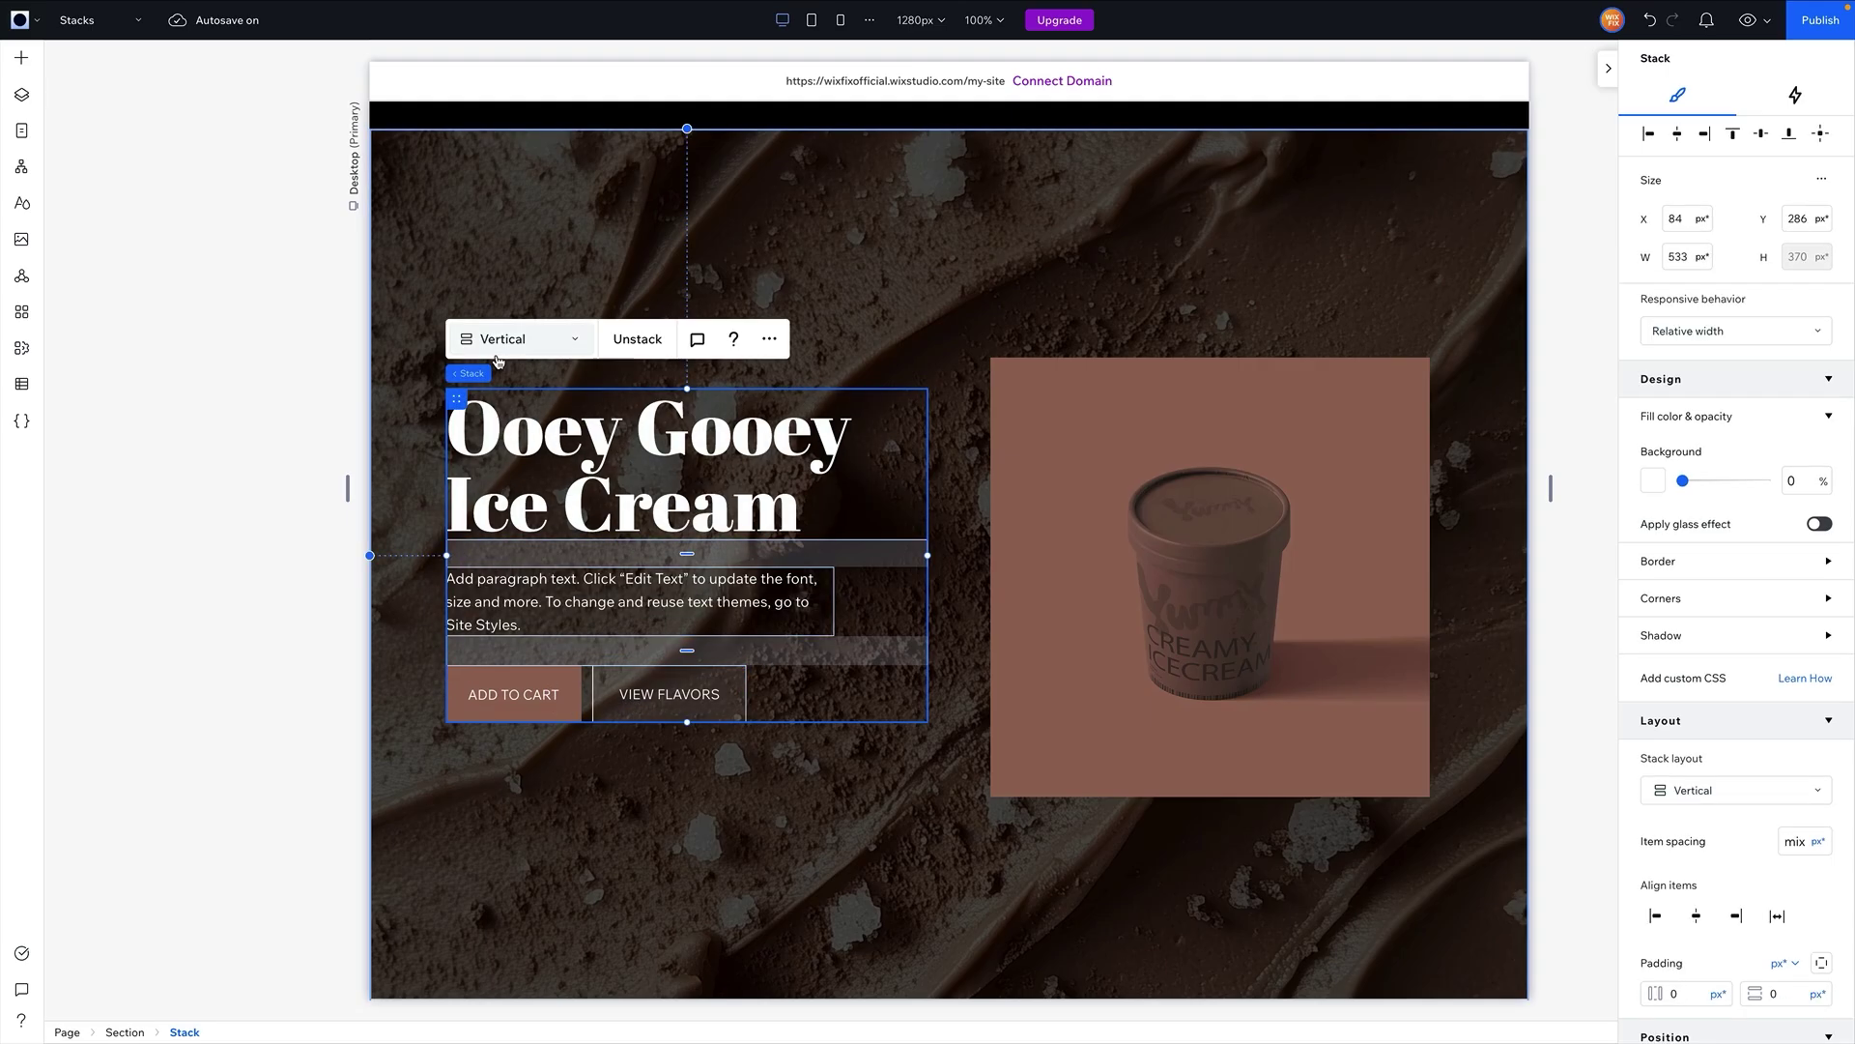
click(589, 702)
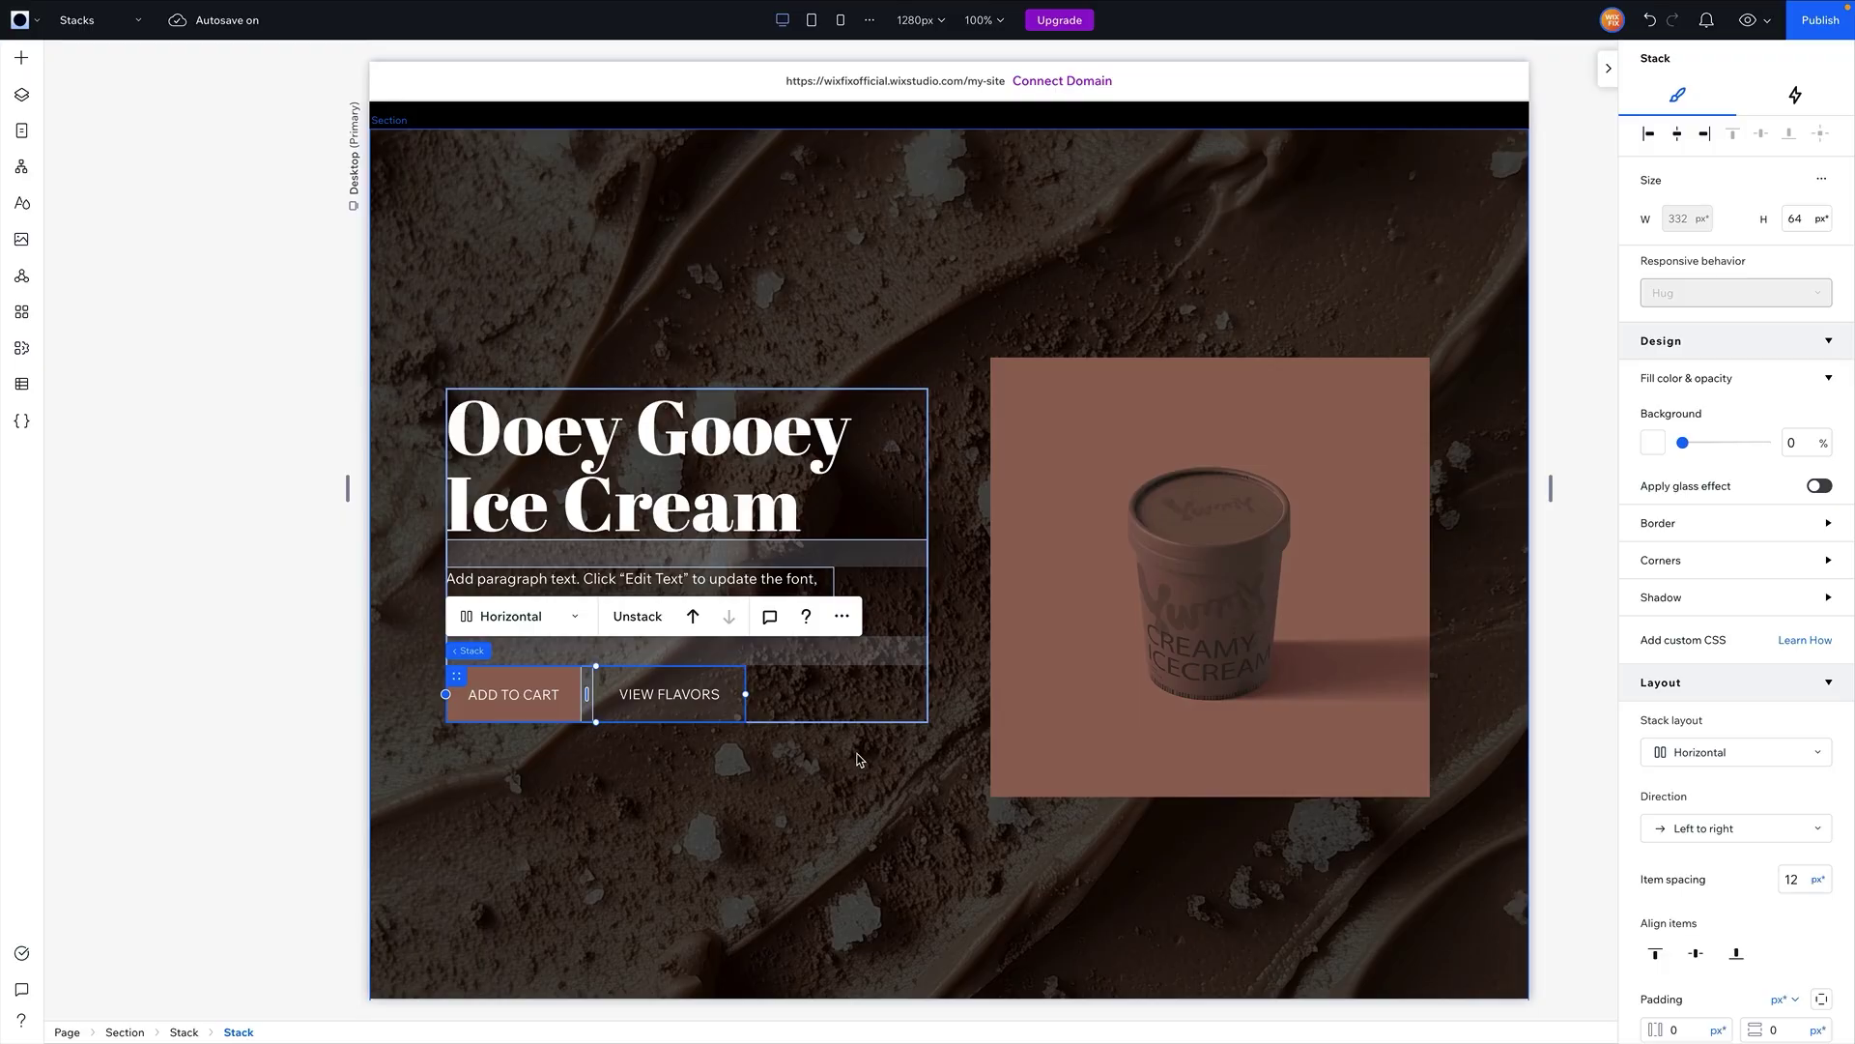
key(Escape)
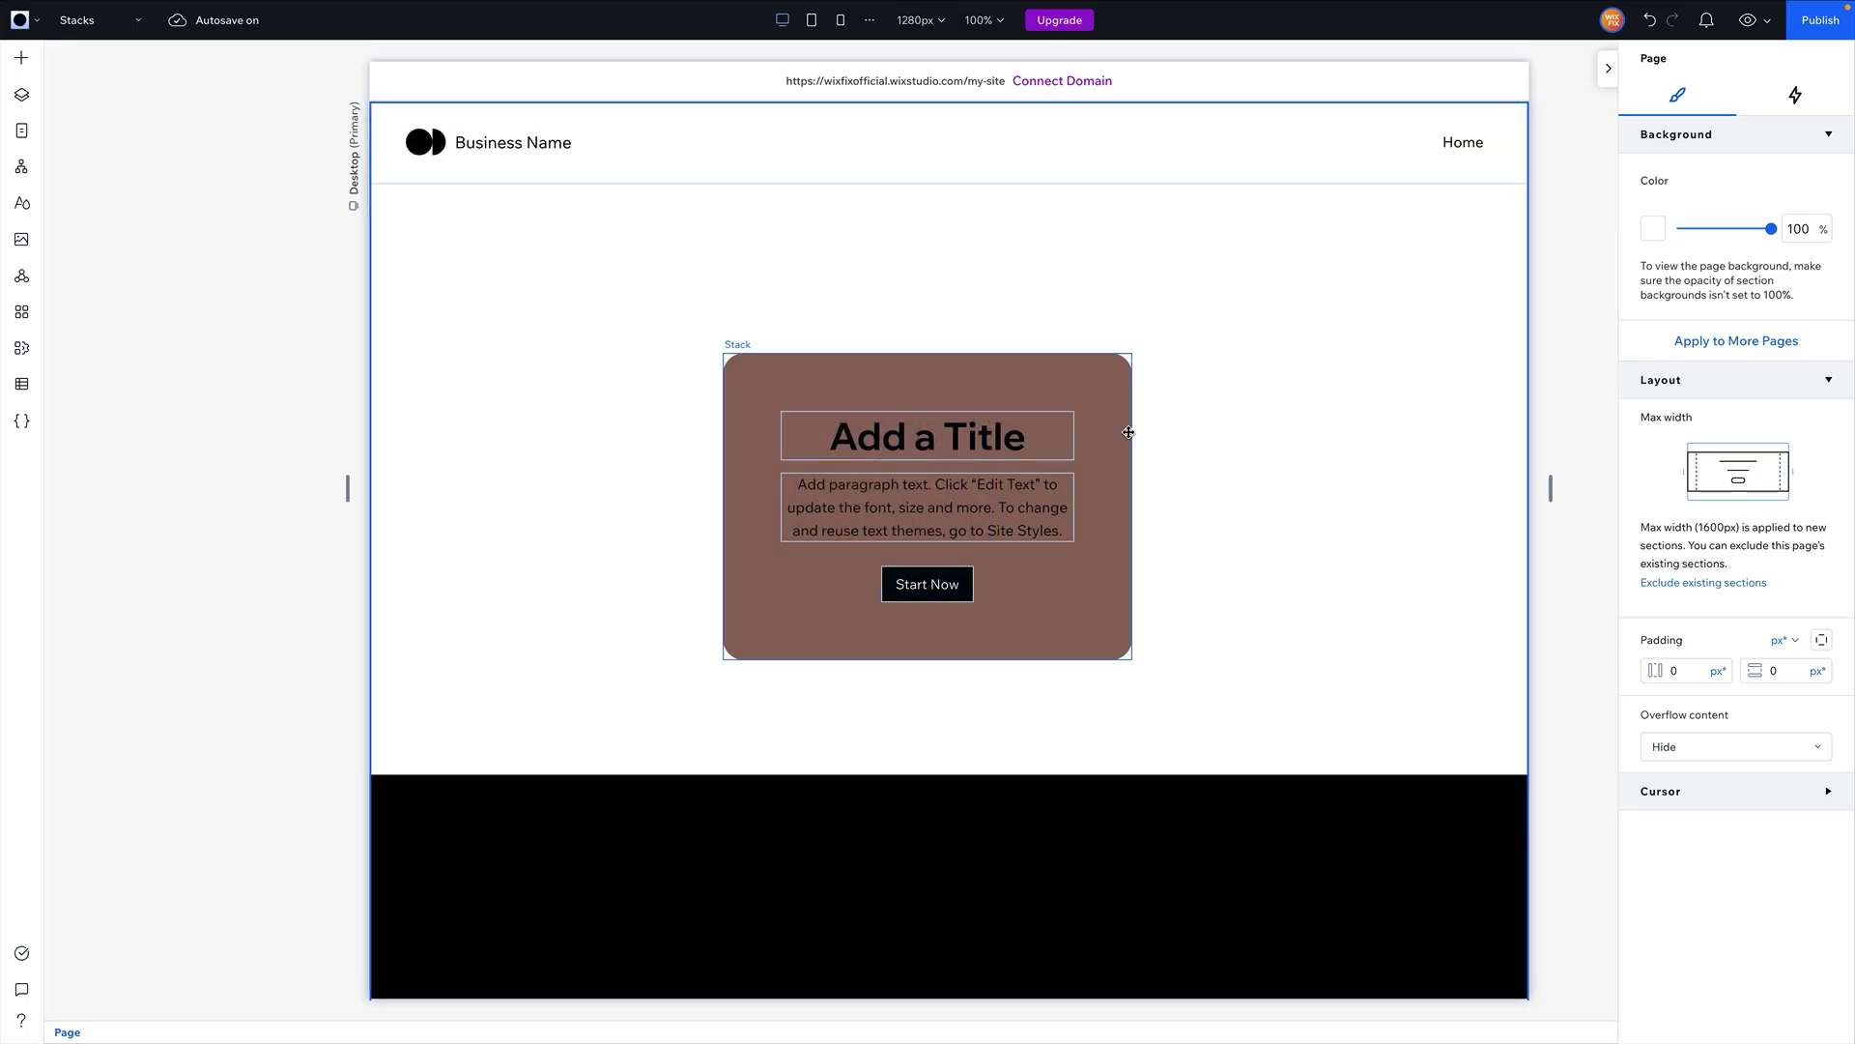
Select the rounded brown card stack, 452 × 339 px with 64 px padding
click(1112, 427)
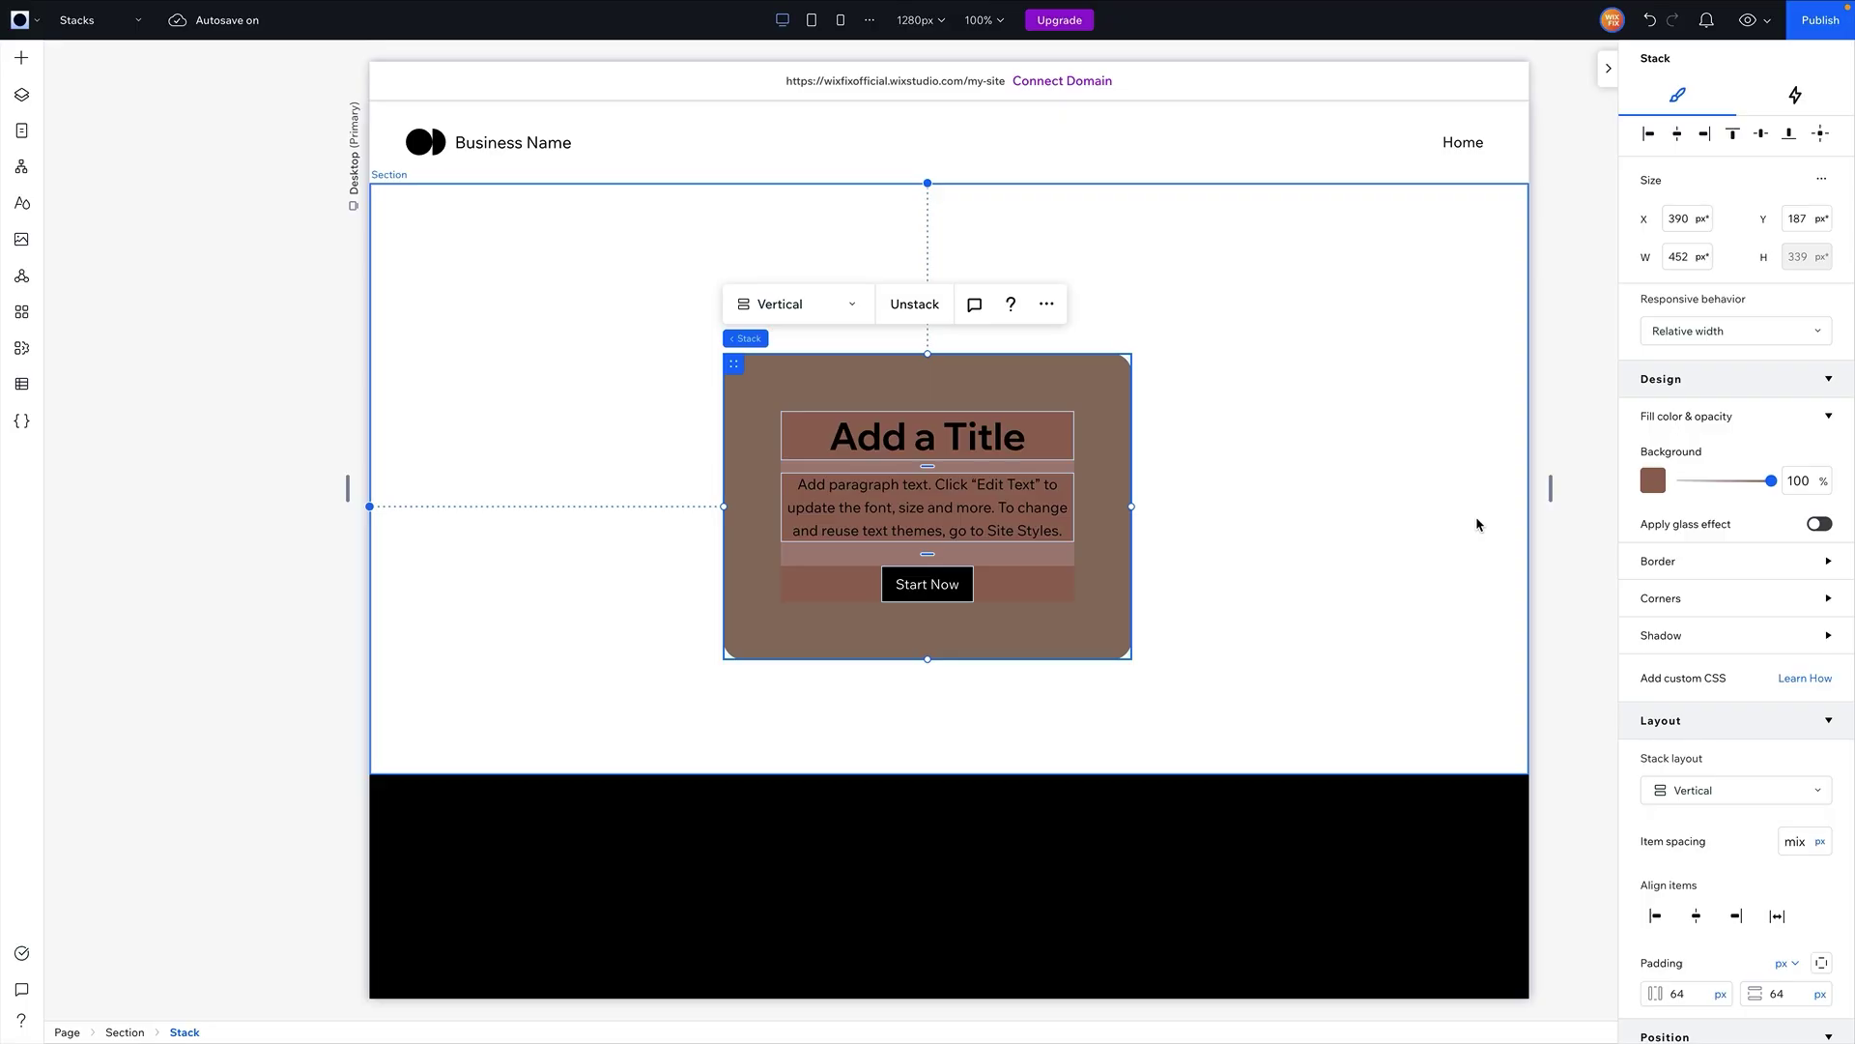